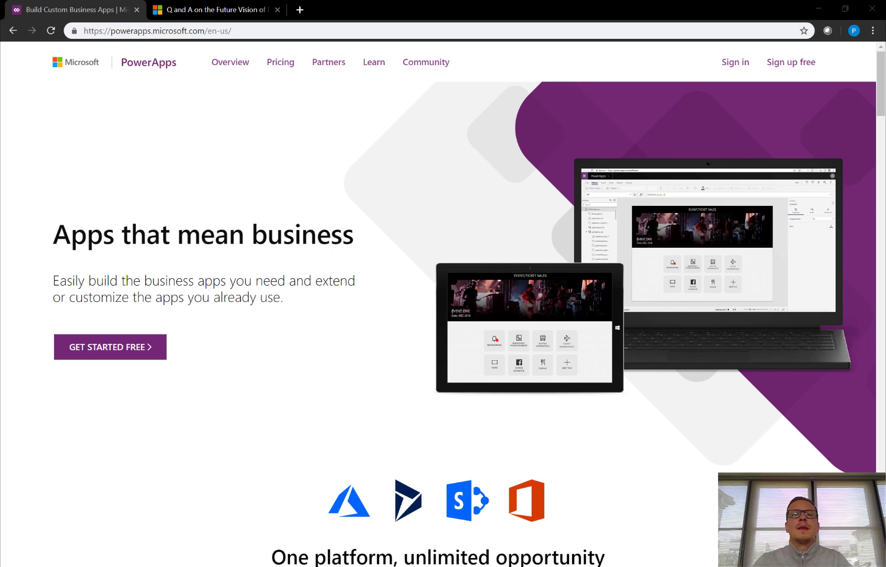
Switch to the Tech Community article 'Q and A on the Future Vision of Project'.
{"action": "left_click", "coordinate": [208, 12]}
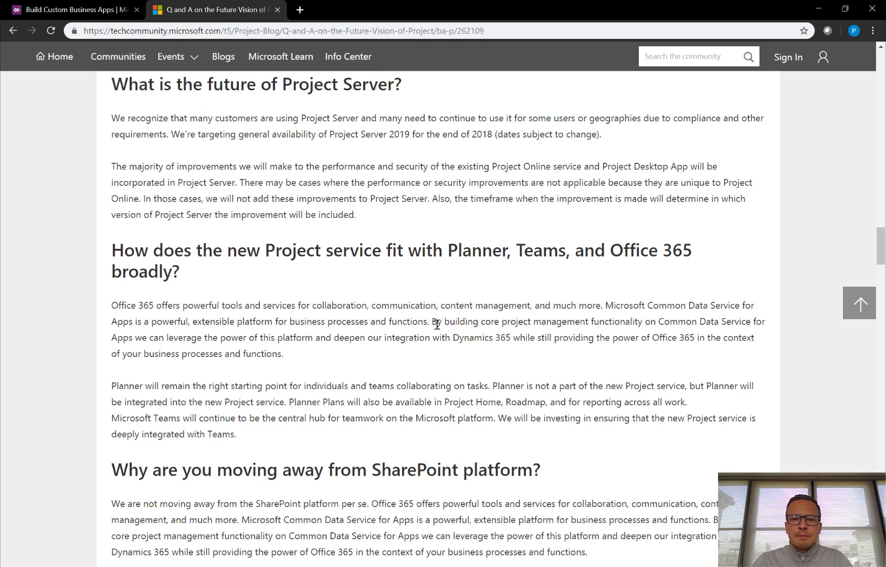
{"action": "left_click_drag", "start_coordinate": [437, 321], "coordinate": [751, 323]}
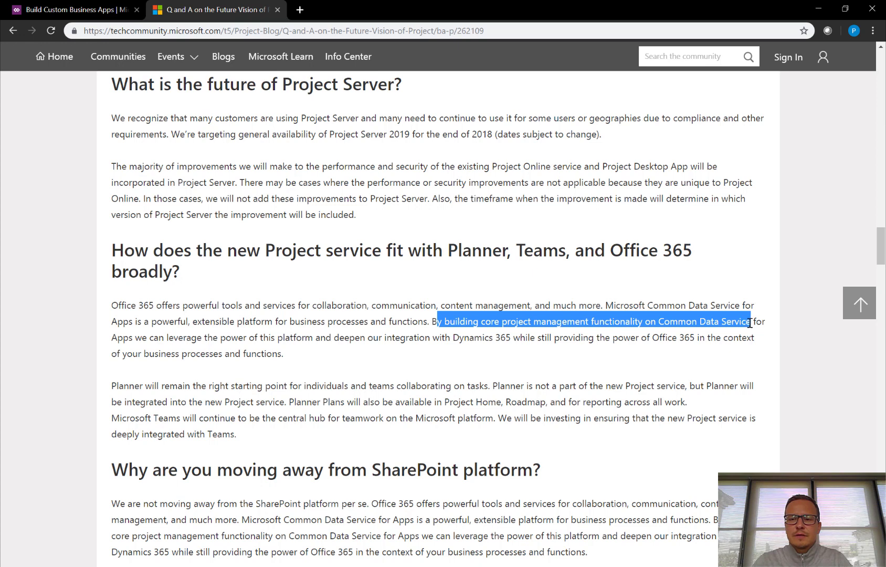
{"action": "left_click", "coordinate": [661, 320]}
{"action": "left_click_drag", "start_coordinate": [662, 320], "coordinate": [749, 321]}
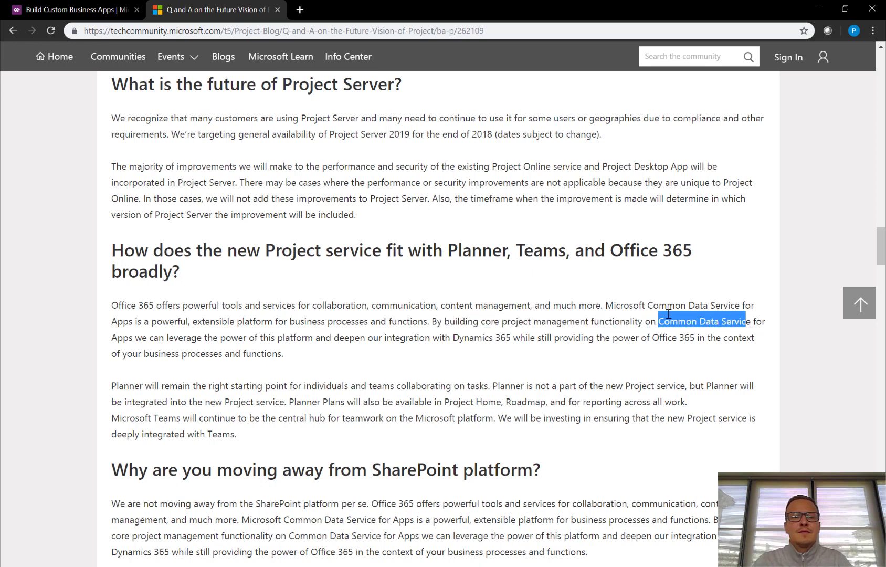
{"action": "left_click", "coordinate": [116, 339]}
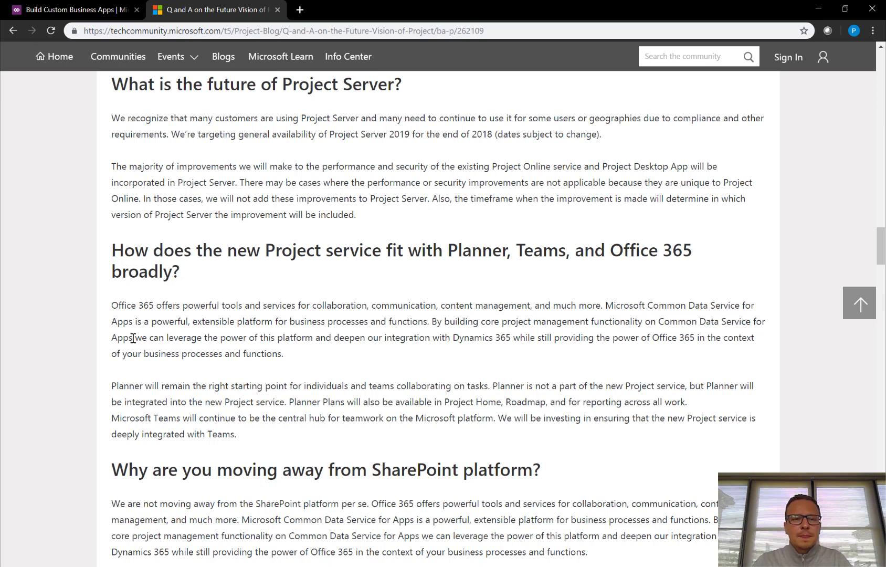
{"action": "left_click_drag", "start_coordinate": [134, 337], "coordinate": [513, 341]}
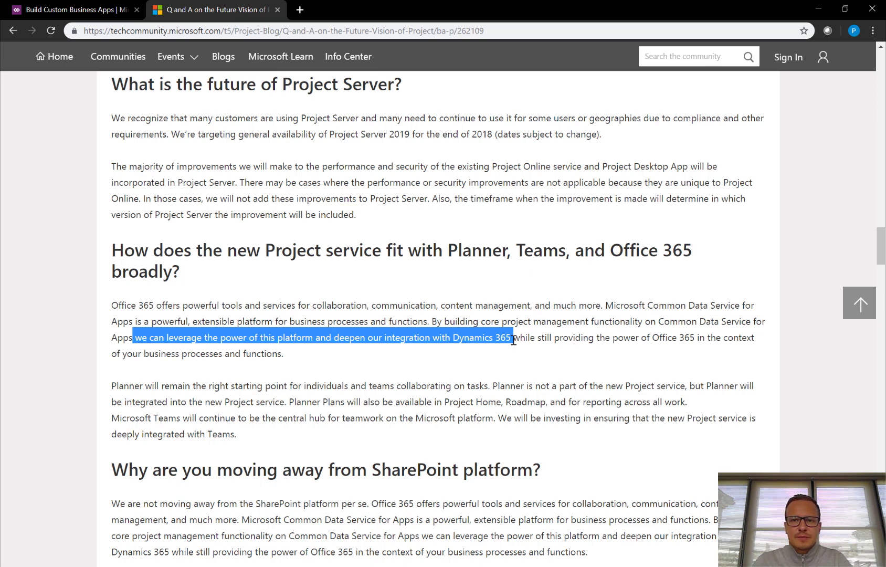
{"action": "left_click", "coordinate": [514, 341]}
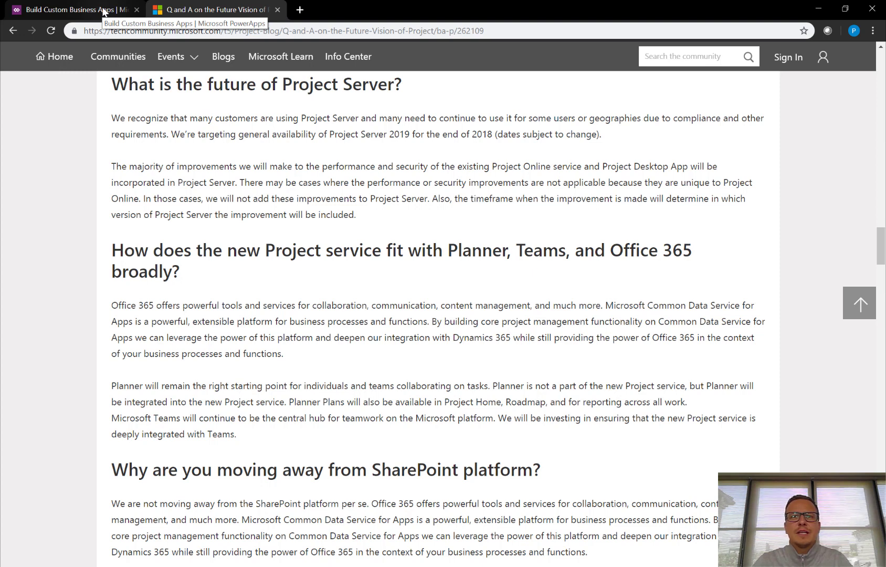
Return to PowerApps, sign in to the maker portal, and expand the Data section.
{"action": "left_click", "coordinate": [103, 12]}
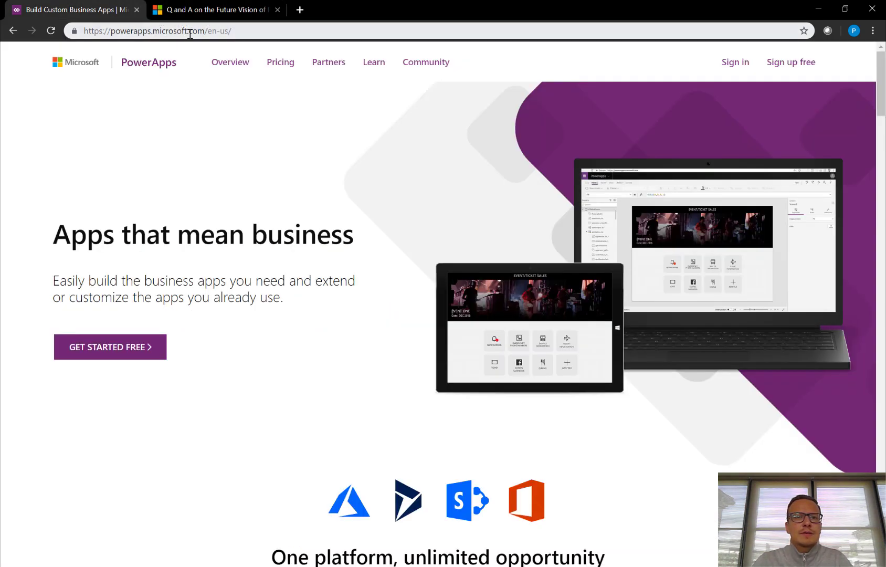
{"action": "left_click", "coordinate": [745, 70]}
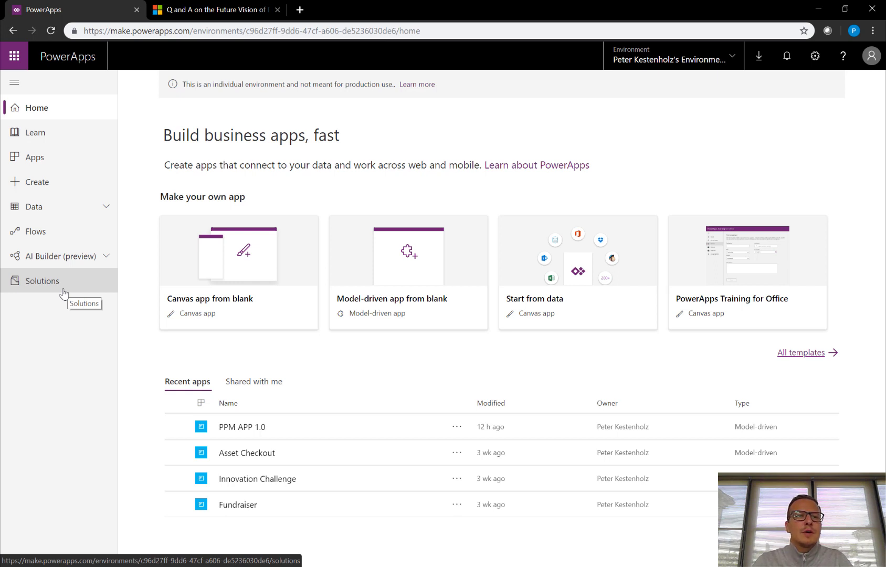
{"action": "left_click", "coordinate": [85, 210]}
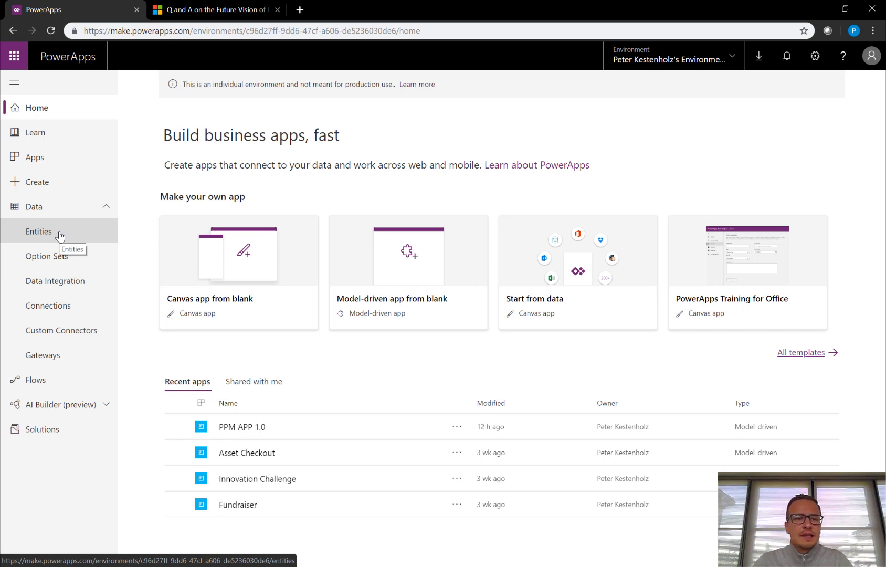
Go to Entities and select the Project entity to list its fields.
{"action": "left_click", "coordinate": [59, 236]}
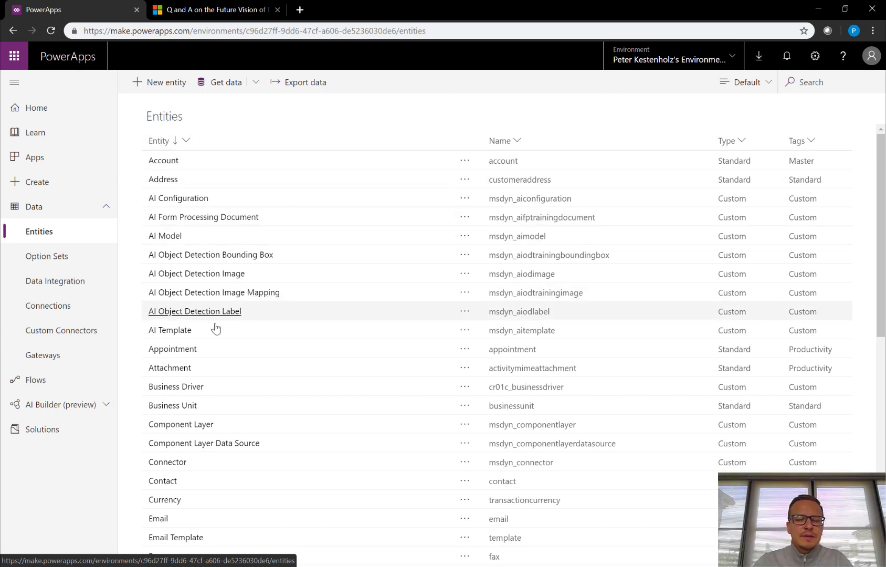
{"action": "scroll", "coordinate": [223, 332], "scroll_direction": "down", "scroll_amount": 7}
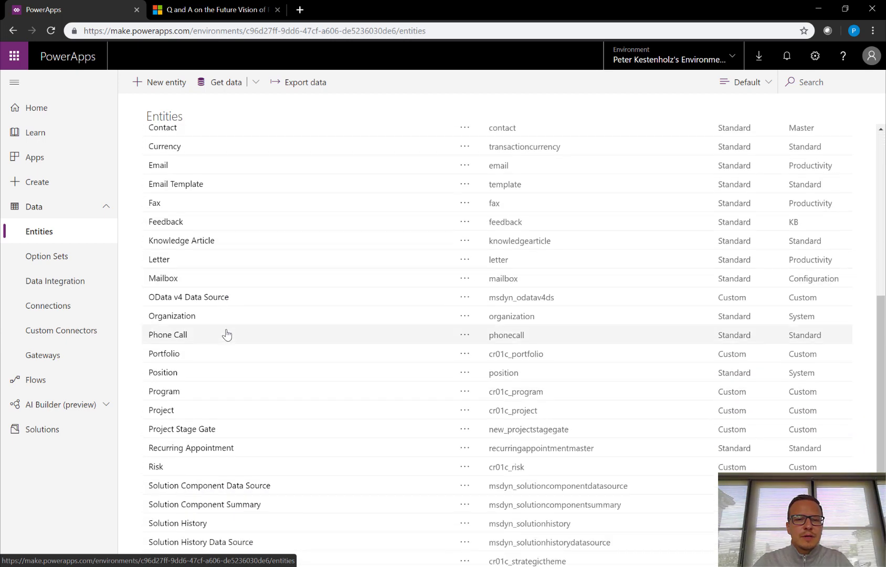
{"action": "scroll", "coordinate": [227, 334], "scroll_direction": "down", "scroll_amount": 2}
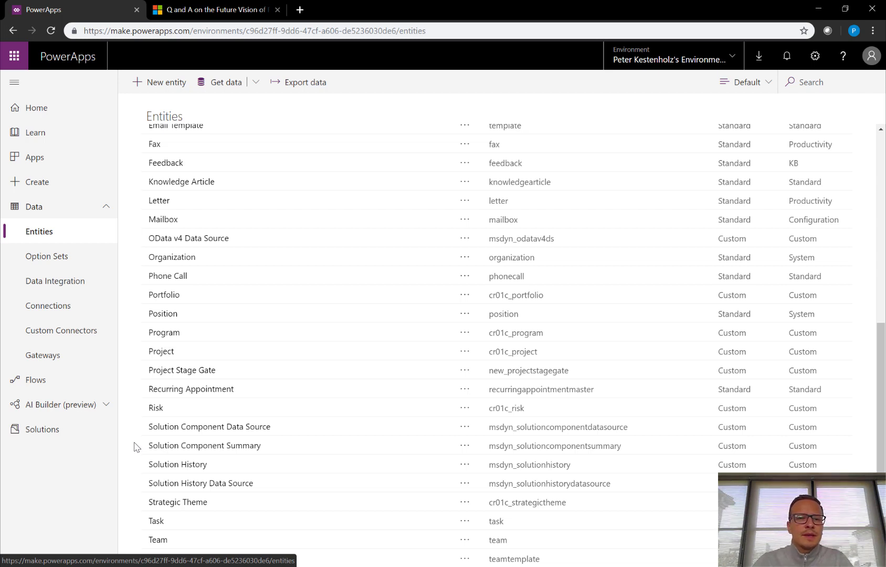
{"action": "left_click", "coordinate": [164, 356]}
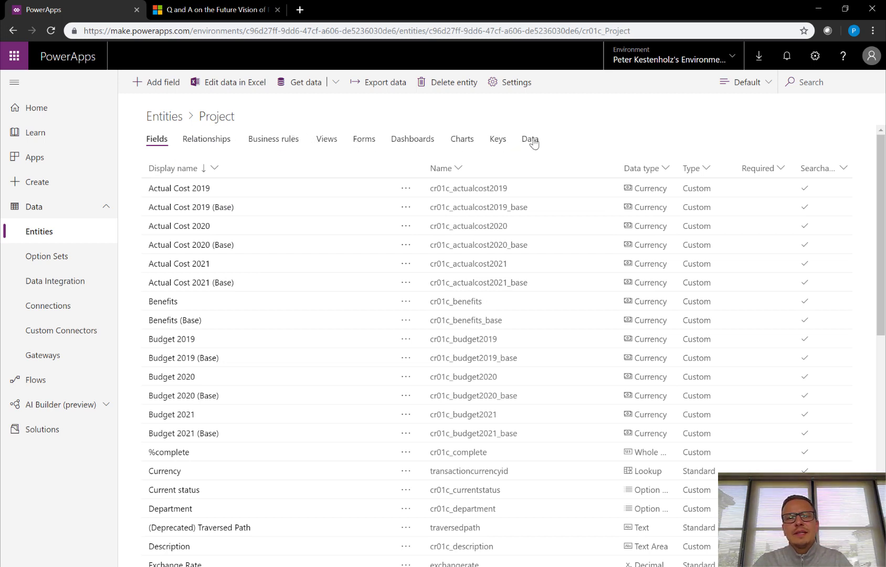
Browse the six Project records, then begin a new field from Project's Fields list.
{"action": "left_click", "coordinate": [532, 140]}
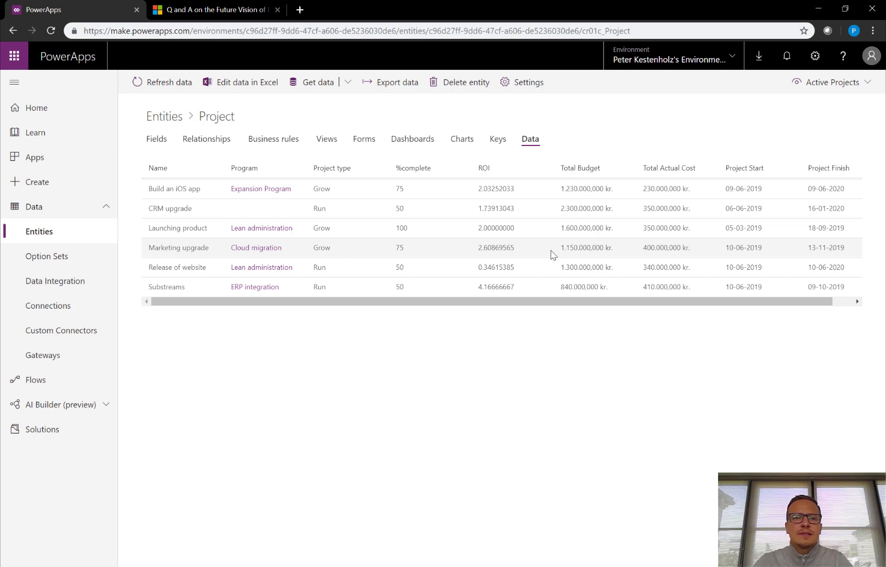
{"action": "left_click", "coordinate": [156, 139]}
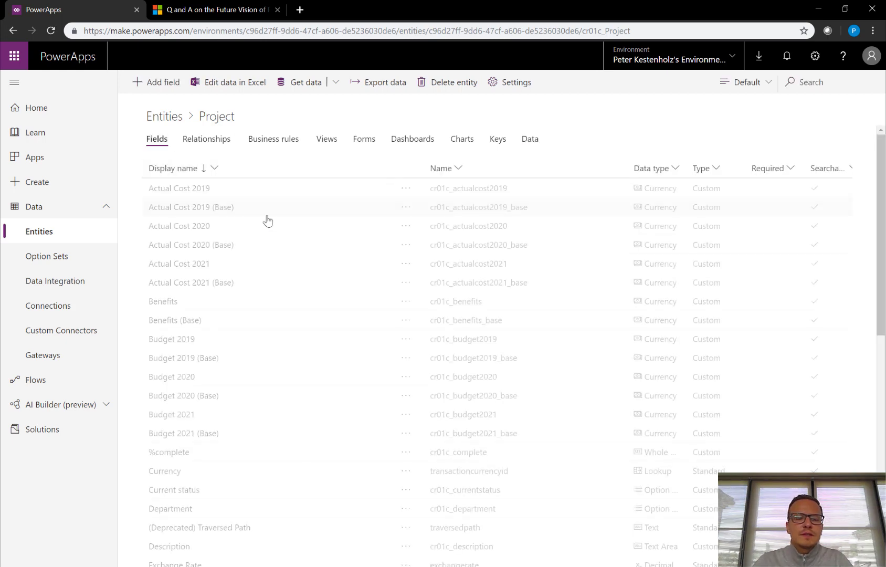
{"action": "left_click", "coordinate": [163, 83]}
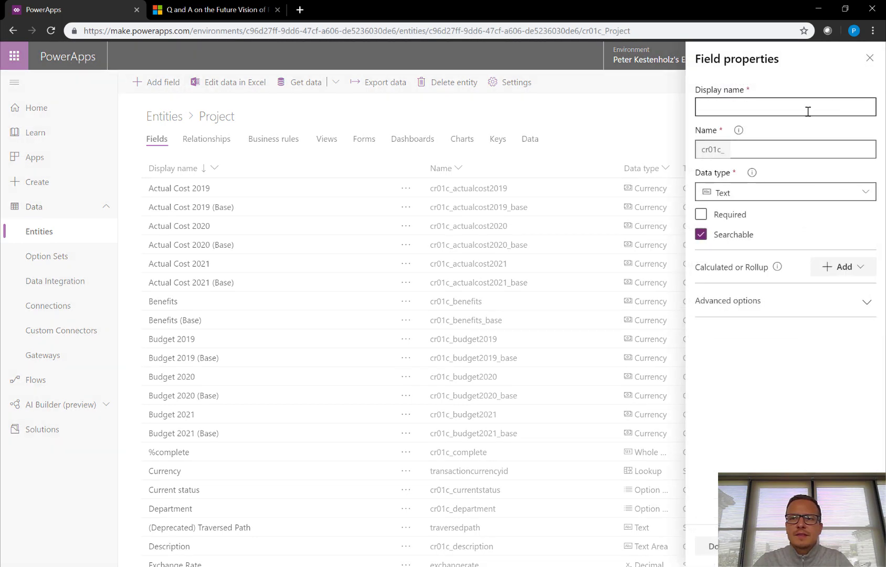
Make the draft field a Lookup related to Portfolio, then discard it without saving.
{"action": "left_click", "coordinate": [762, 198]}
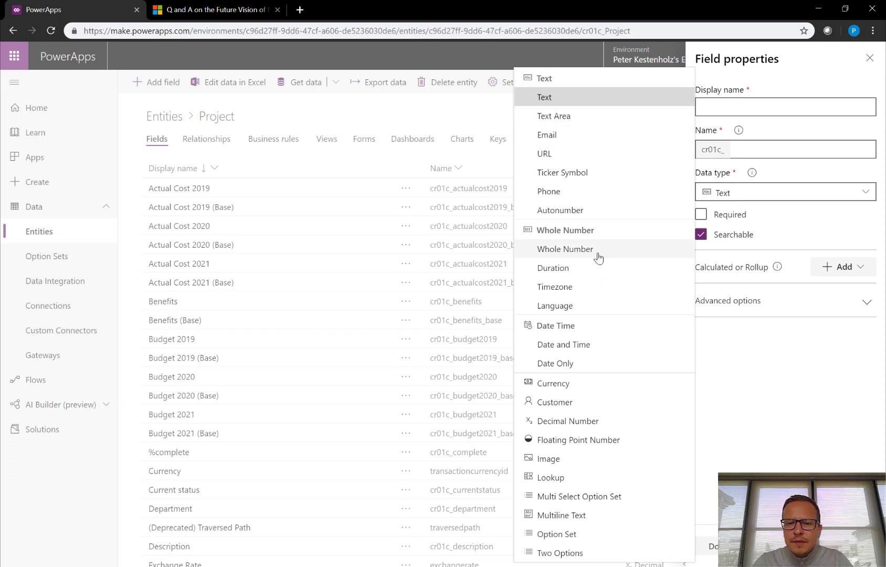
{"action": "left_click", "coordinate": [552, 477]}
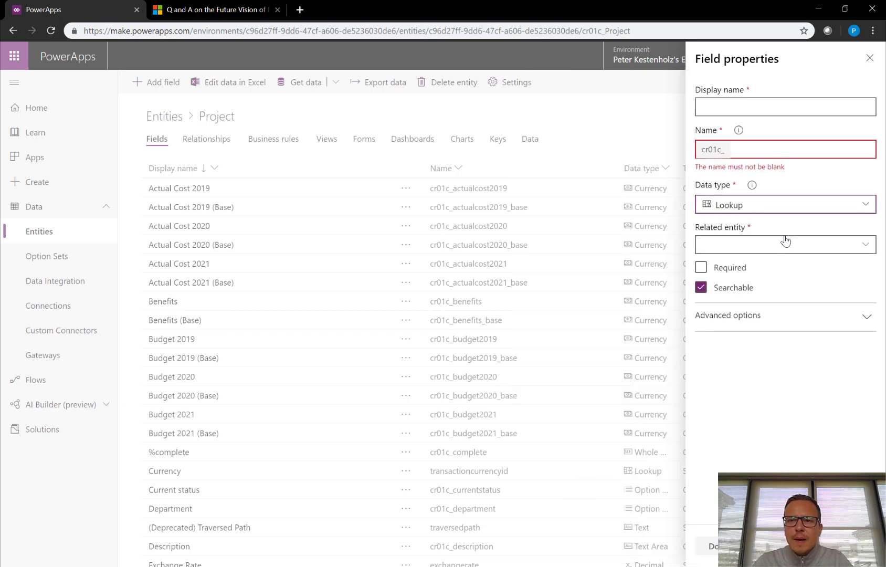
{"action": "left_click", "coordinate": [865, 246]}
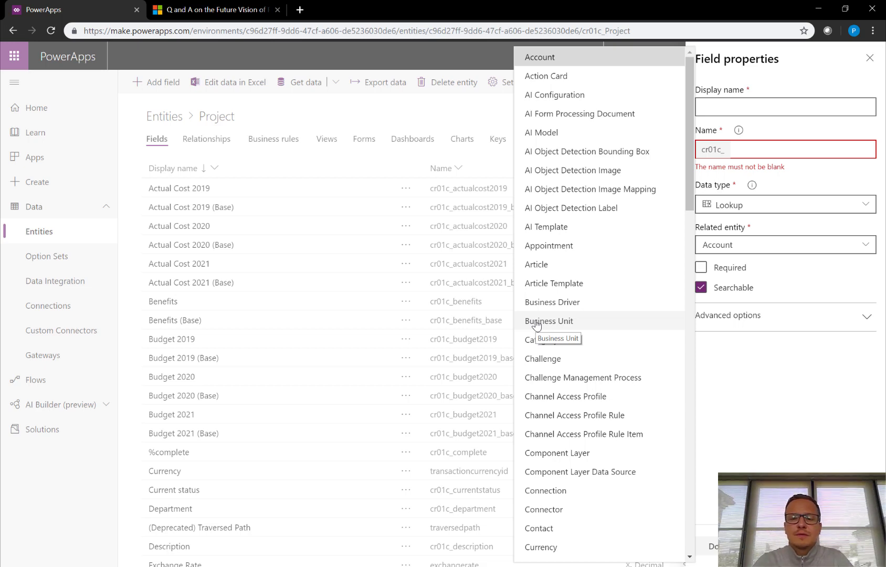
{"action": "scroll", "coordinate": [560, 339], "scroll_direction": "down", "scroll_amount": 6}
{"action": "scroll", "coordinate": [560, 339], "scroll_direction": "down", "scroll_amount": 5}
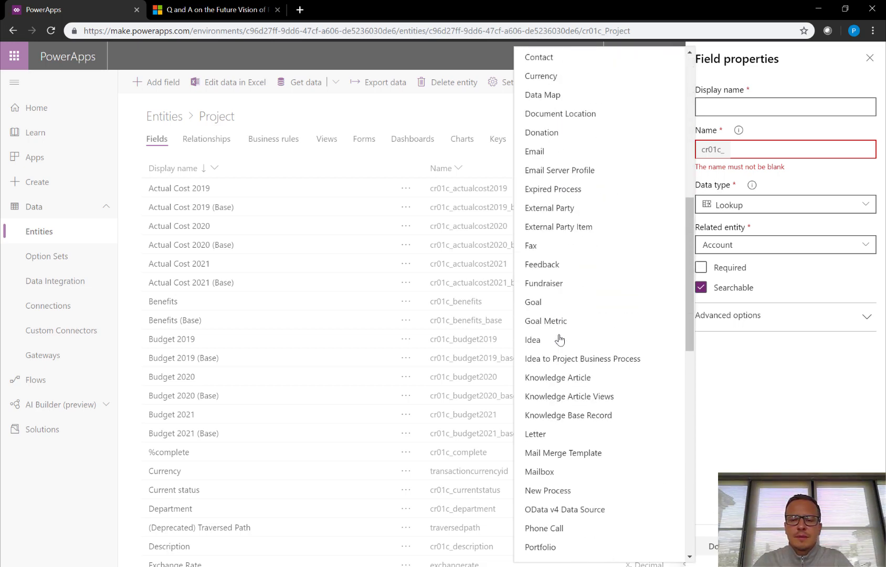
{"action": "left_click", "coordinate": [541, 430]}
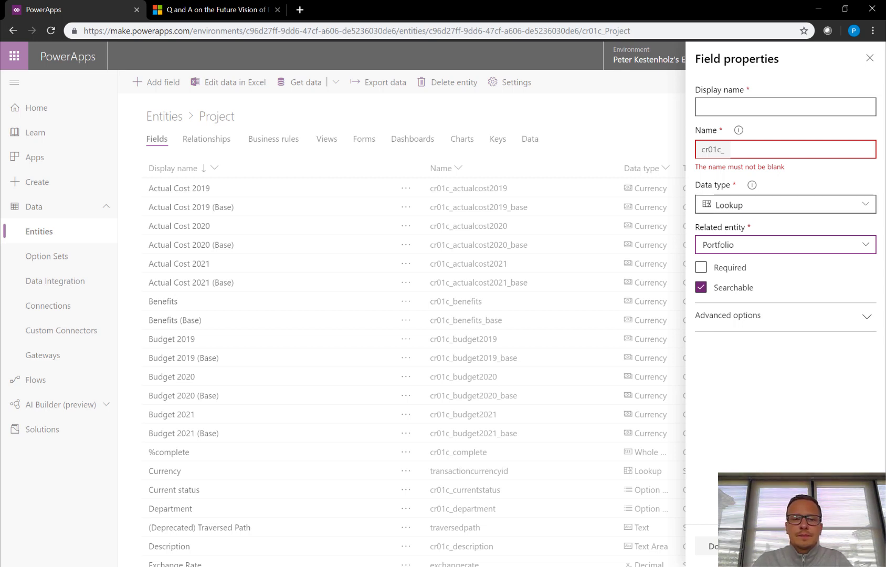
{"action": "key", "text": "Escape"}
{"action": "left_click", "coordinate": [455, 339]}
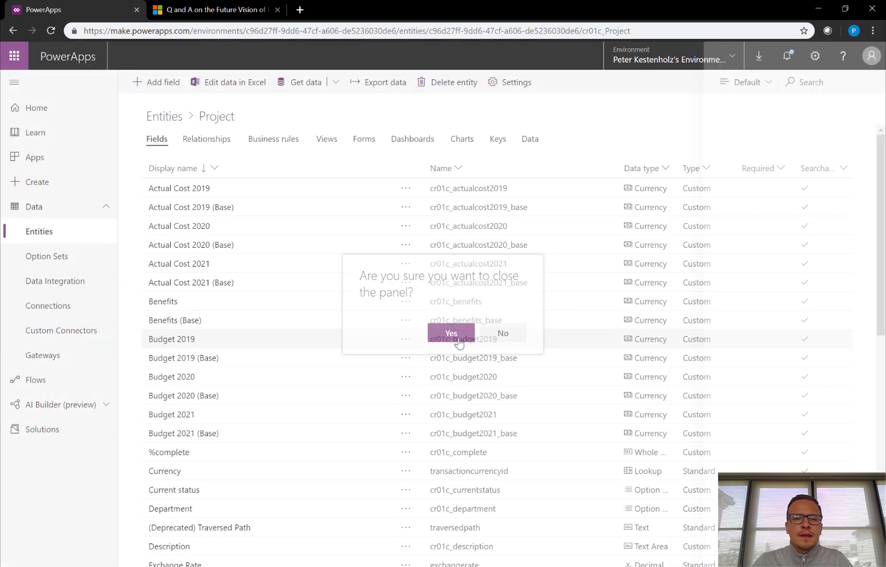
Browse Project's relationships, business rules and views, then open the Active Projects view.
{"action": "left_click", "coordinate": [200, 144]}
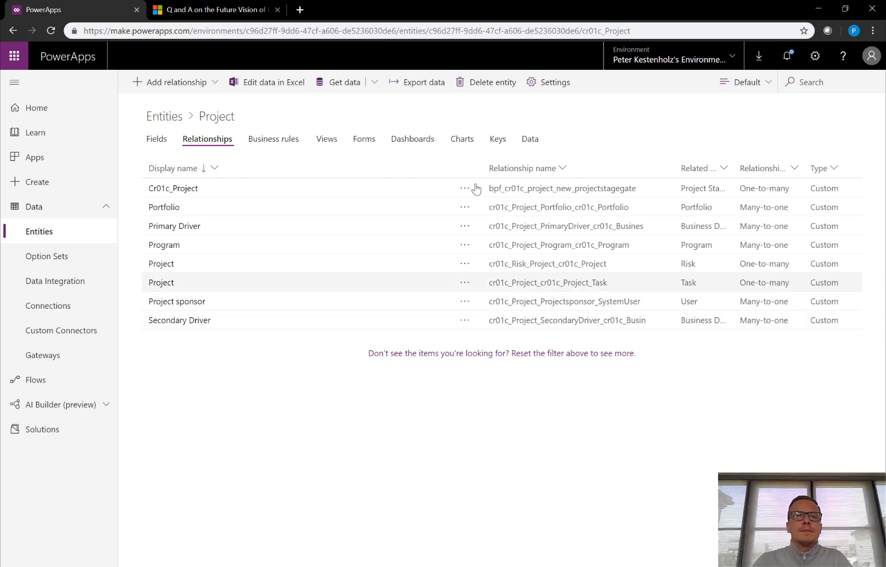
{"action": "left_click", "coordinate": [277, 141]}
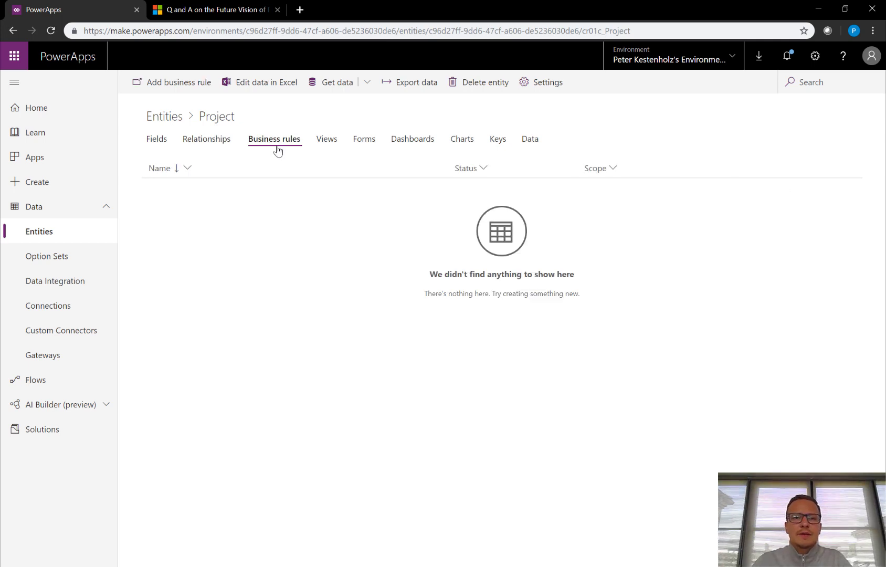
{"action": "left_click", "coordinate": [327, 138]}
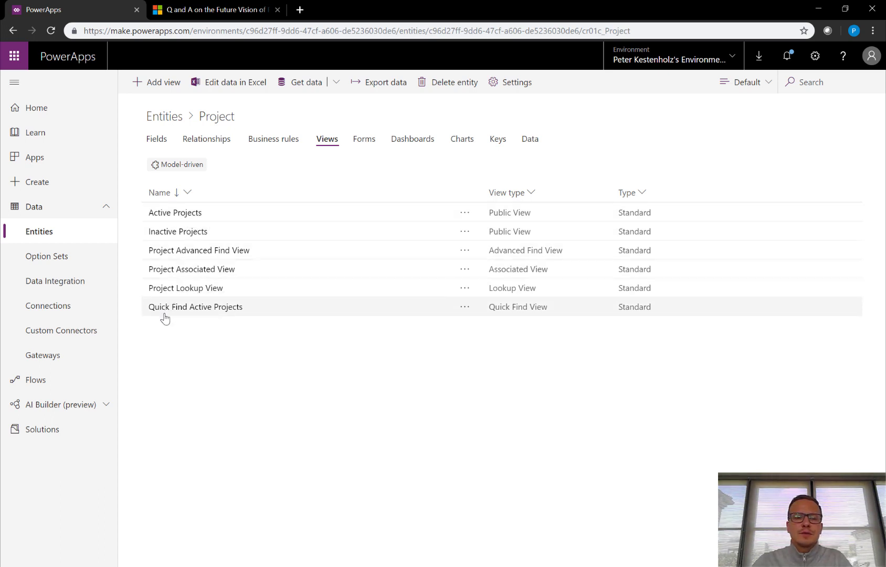
{"action": "left_click", "coordinate": [186, 216]}
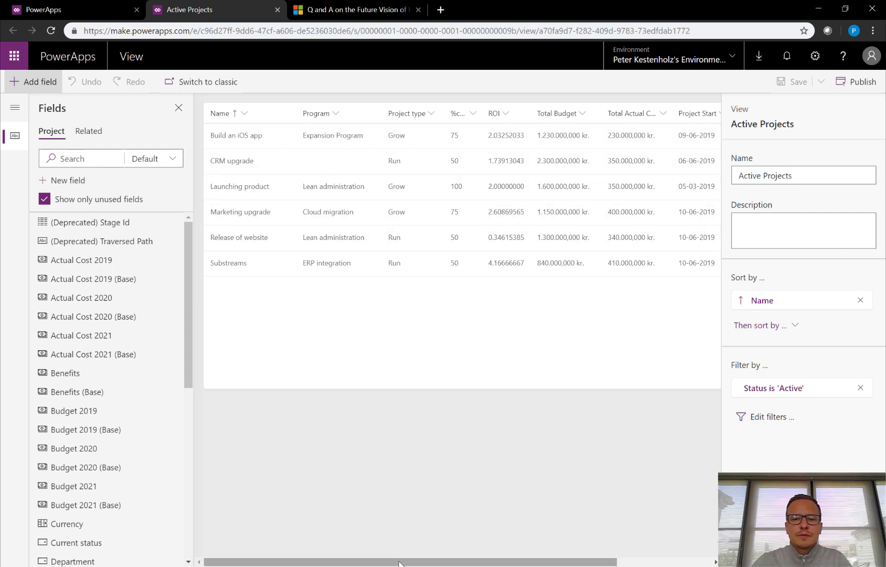
Add a Department column next to Program in Active Projects, then save and publish the view.
{"action": "left_click_drag", "start_coordinate": [399, 563], "coordinate": [451, 563]}
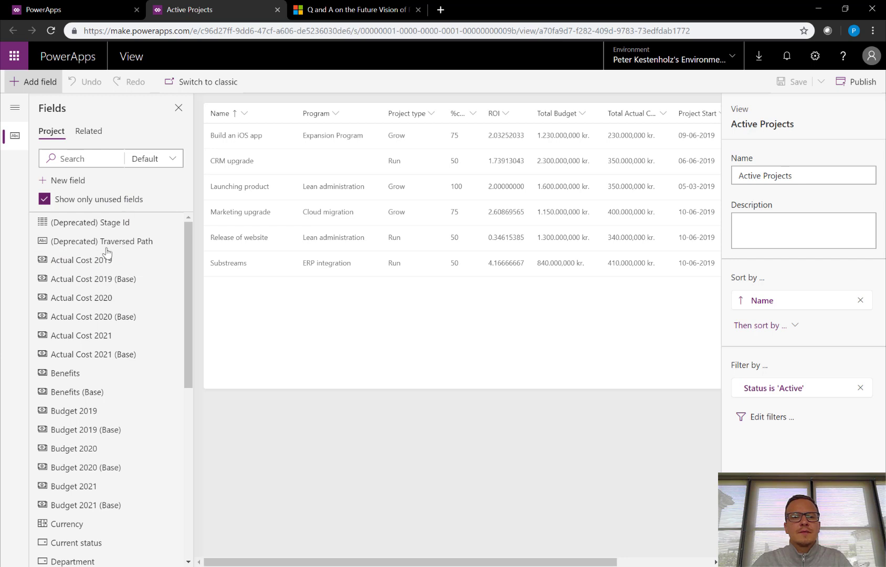
{"action": "scroll", "coordinate": [86, 307], "scroll_direction": "down", "scroll_amount": 2}
{"action": "scroll", "coordinate": [87, 307], "scroll_direction": "down", "scroll_amount": 3}
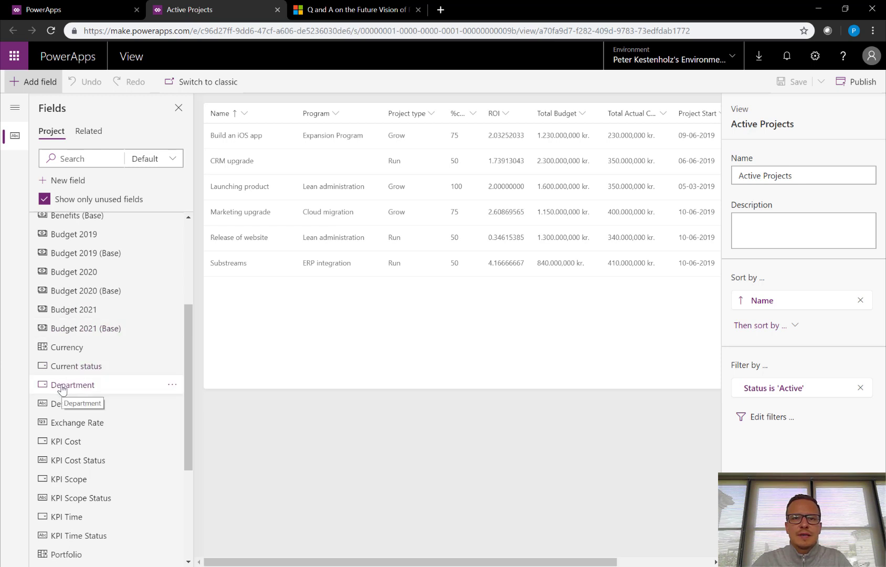
{"action": "mouse_move", "coordinate": [61, 389]}
{"action": "left_mouse_down"}
{"action": "mouse_move", "coordinate": [138, 349]}
{"action": "mouse_move", "coordinate": [264, 241]}
{"action": "mouse_move", "coordinate": [377, 116]}
{"action": "mouse_move", "coordinate": [376, 127]}
{"action": "left_mouse_up"}
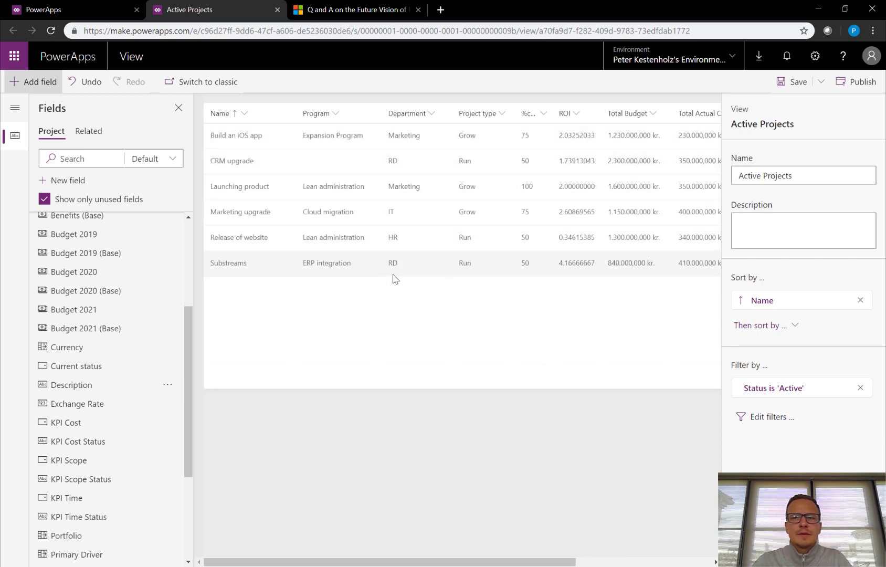
{"action": "left_click", "coordinate": [793, 83]}
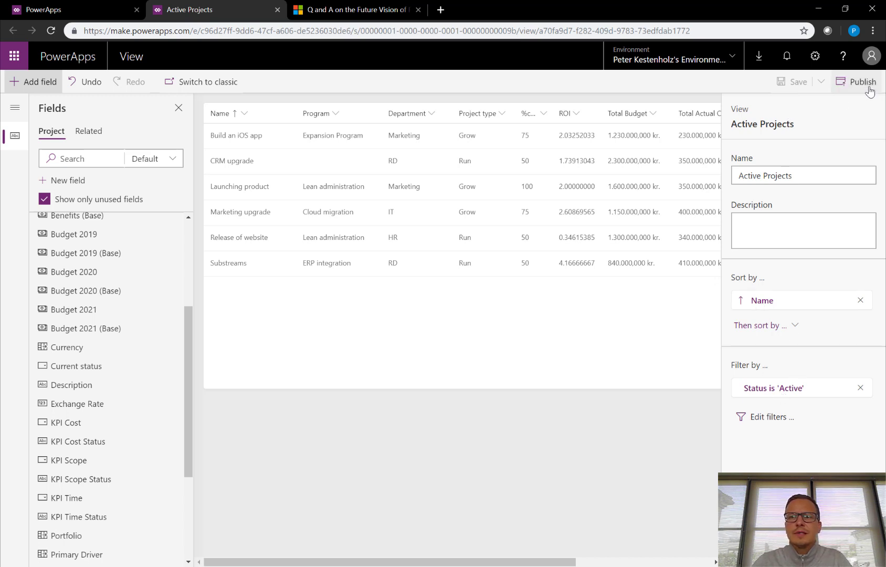
{"action": "left_click", "coordinate": [859, 82]}
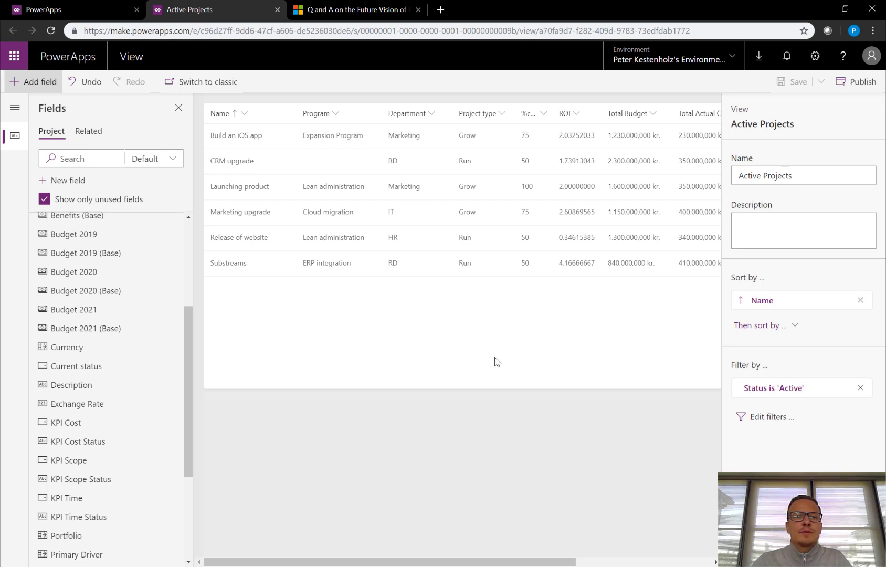
{"action": "left_click", "coordinate": [62, 6]}
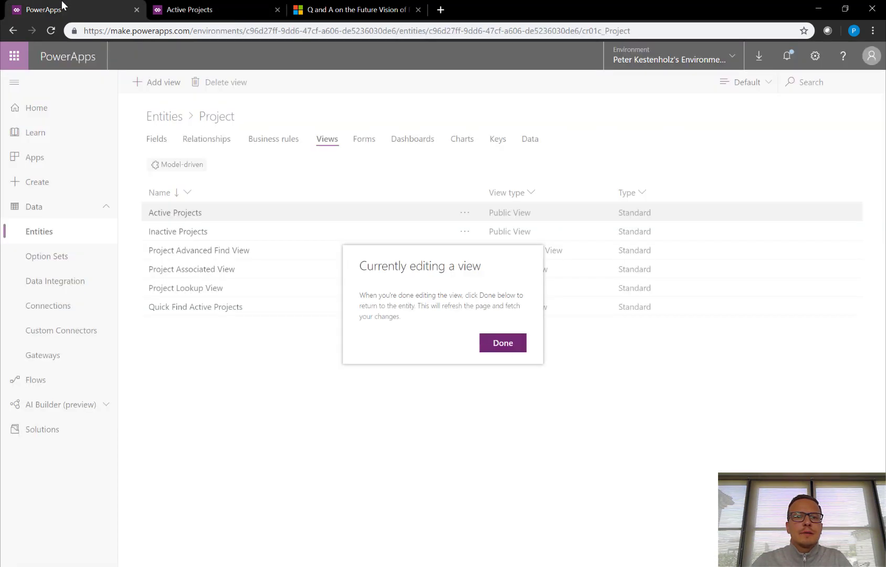
Dismiss the view-editing notice and list Project's three Information forms.
{"action": "left_click", "coordinate": [503, 342]}
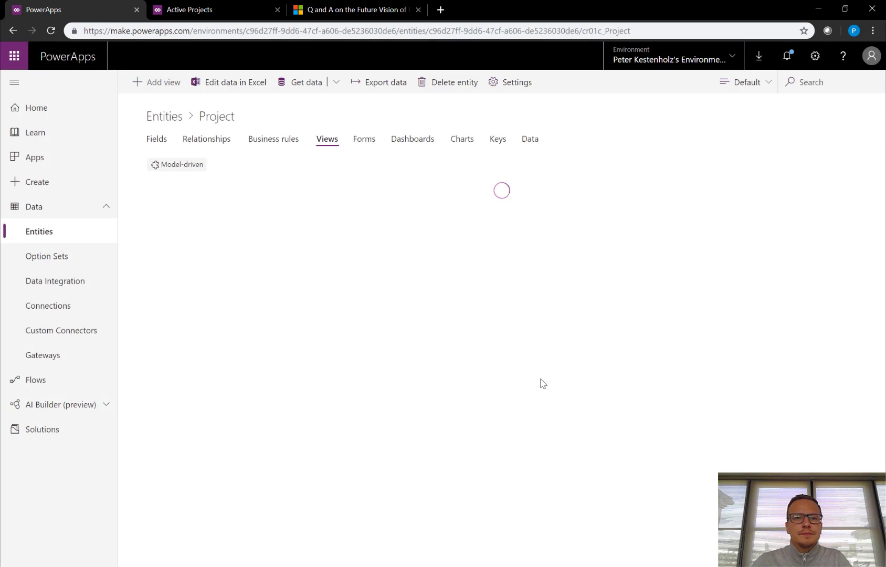
{"action": "left_click", "coordinate": [360, 146]}
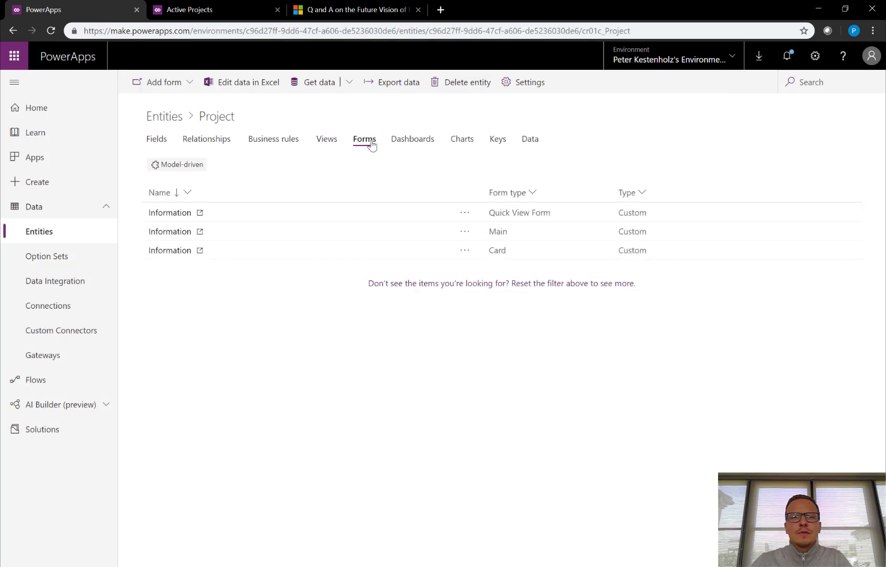
{"action": "left_click", "coordinate": [326, 144]}
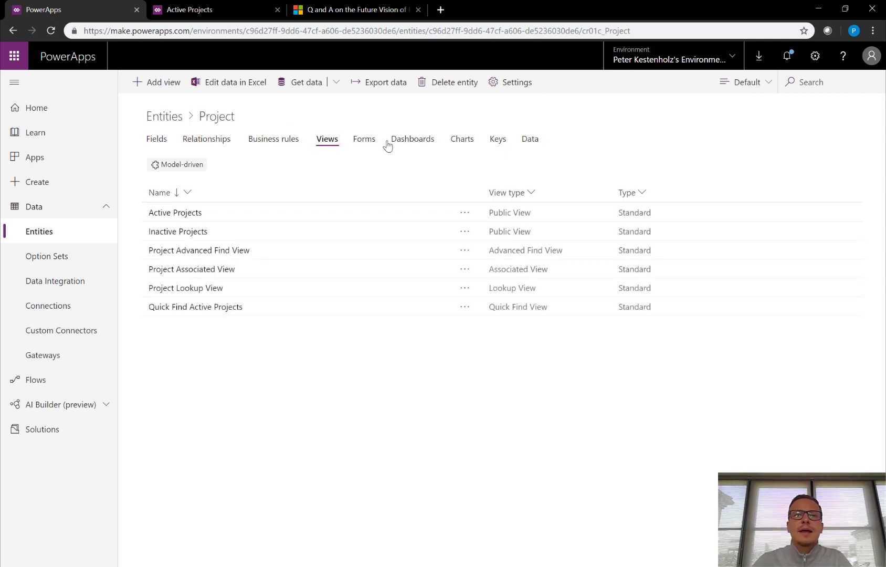
{"action": "left_click", "coordinate": [365, 143]}
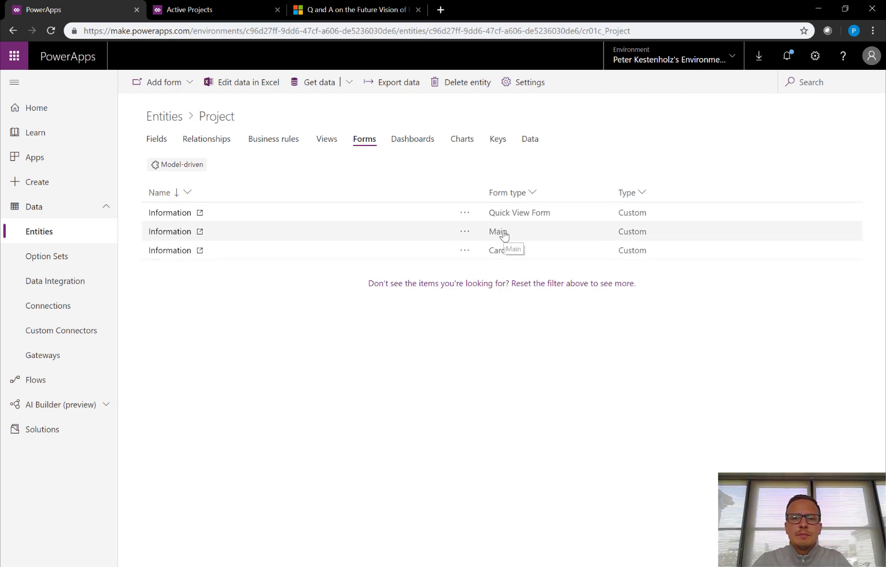
Place Created By below Current status on the Main Information form, then save and publish it.
{"action": "left_click", "coordinate": [175, 232]}
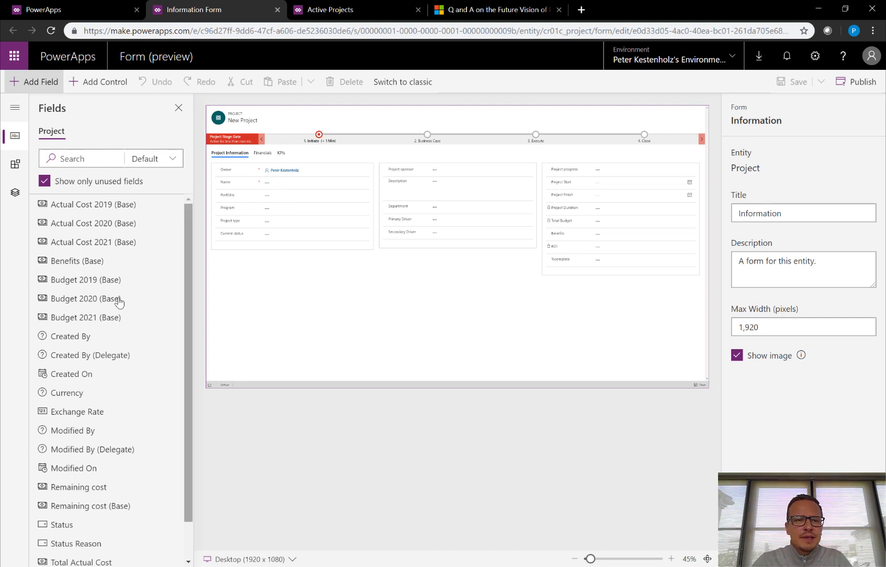
{"action": "left_click_drag", "start_coordinate": [76, 344], "coordinate": [309, 245]}
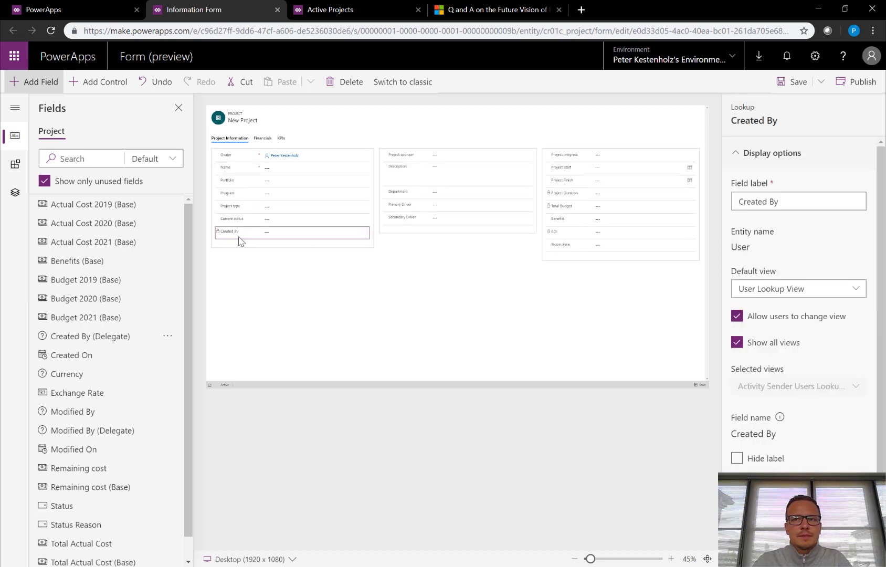
{"action": "left_click", "coordinate": [793, 82]}
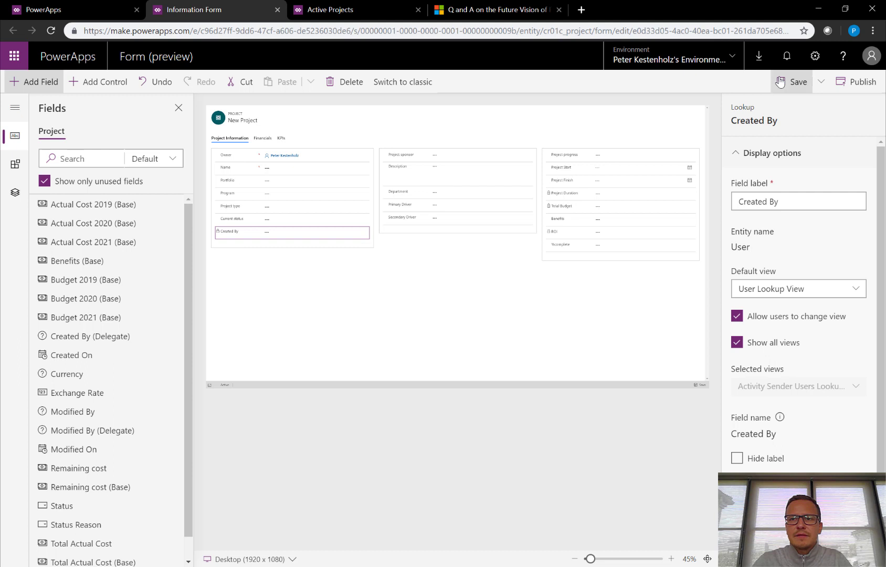
{"action": "left_click", "coordinate": [860, 84]}
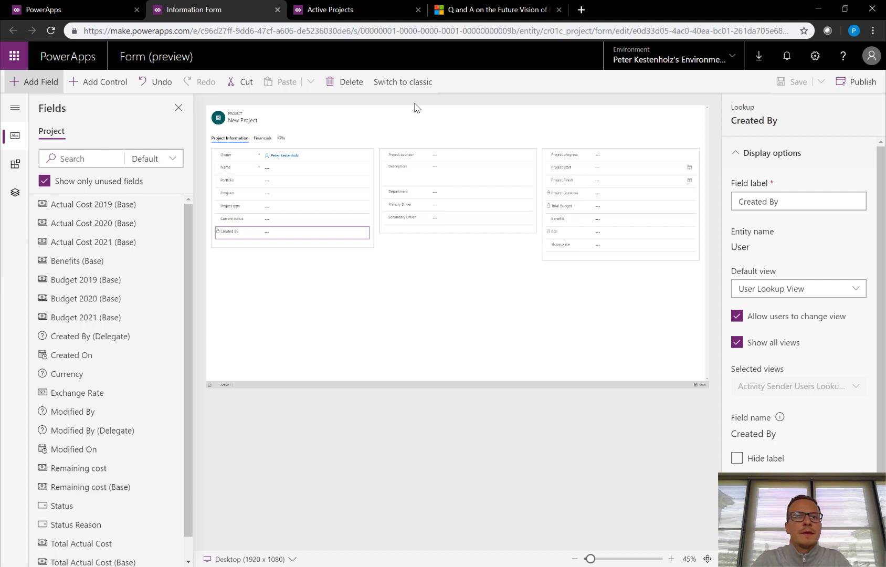
{"action": "left_click", "coordinate": [72, 8]}
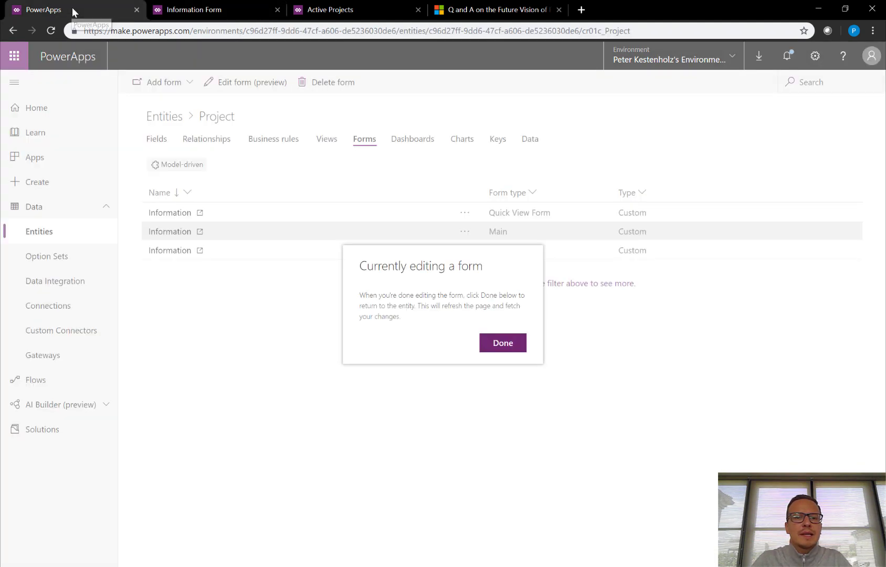
Dismiss the form-editing notice and browse option sets like Current Status, Department and KPI.
{"action": "left_click", "coordinate": [512, 343]}
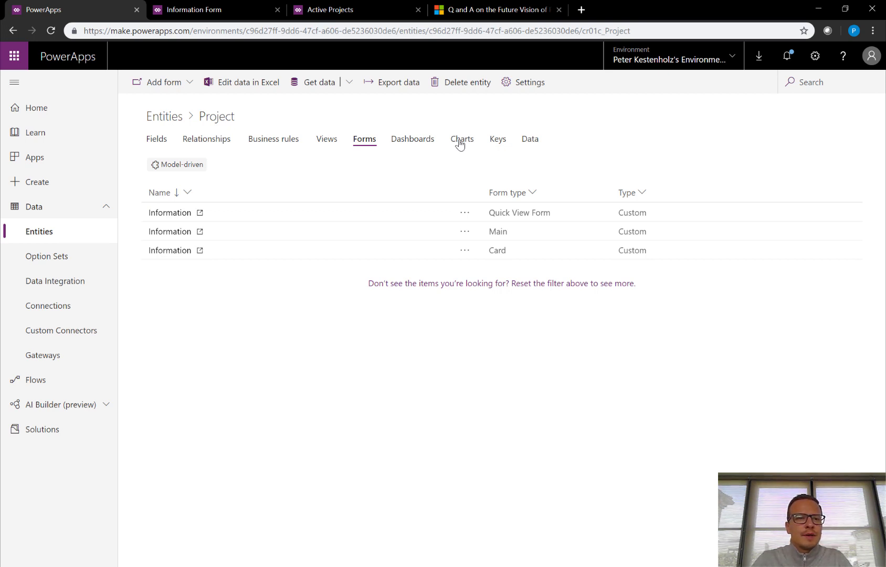
{"action": "left_click", "coordinate": [52, 259]}
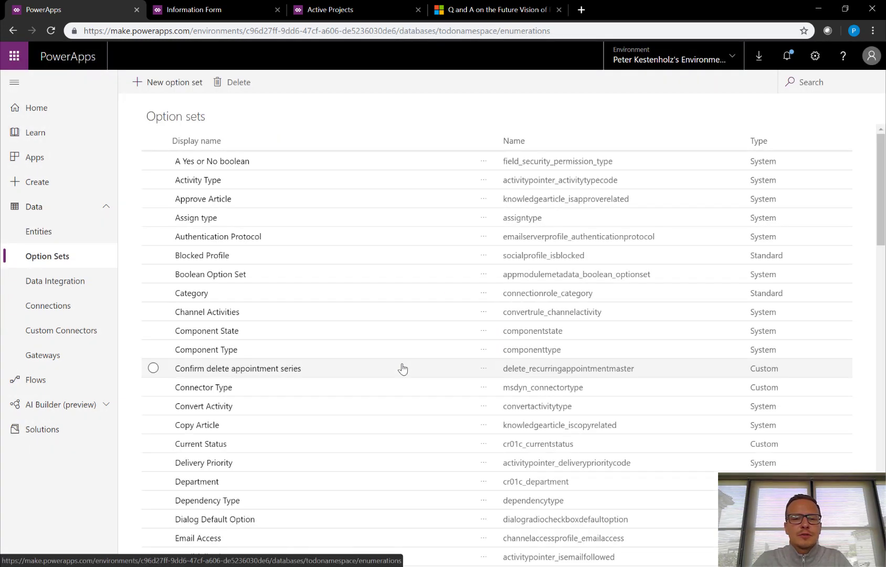
{"action": "scroll", "coordinate": [389, 370], "scroll_direction": "down", "scroll_amount": 8}
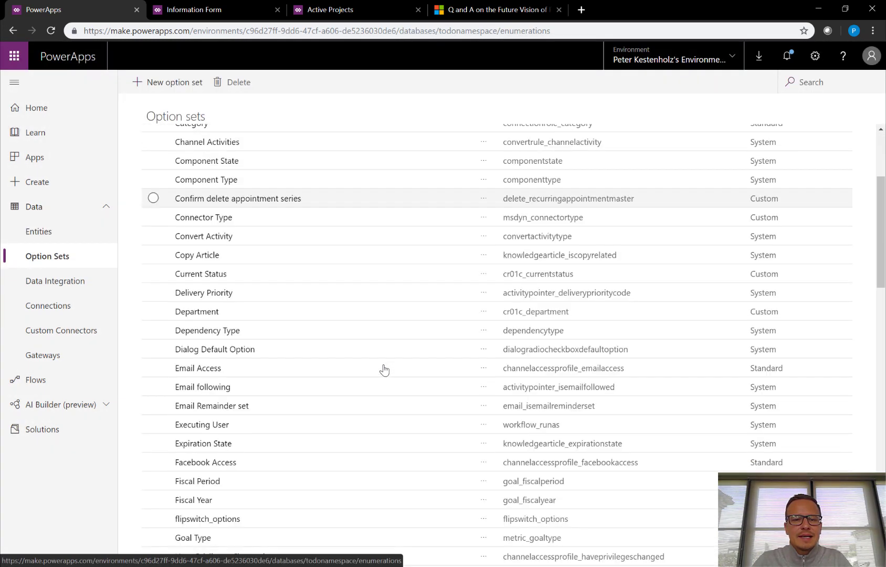
{"action": "scroll", "coordinate": [384, 371], "scroll_direction": "down", "scroll_amount": 5}
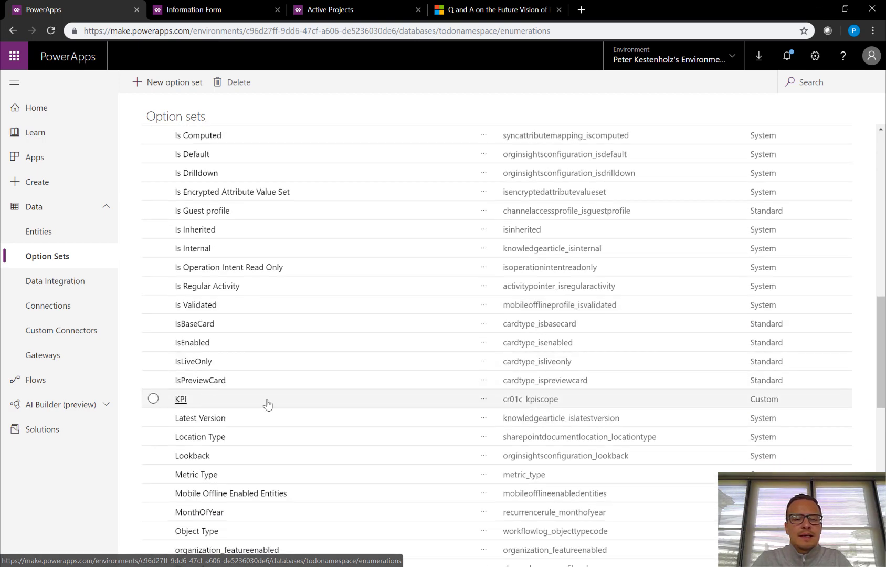
{"action": "left_click", "coordinate": [216, 404]}
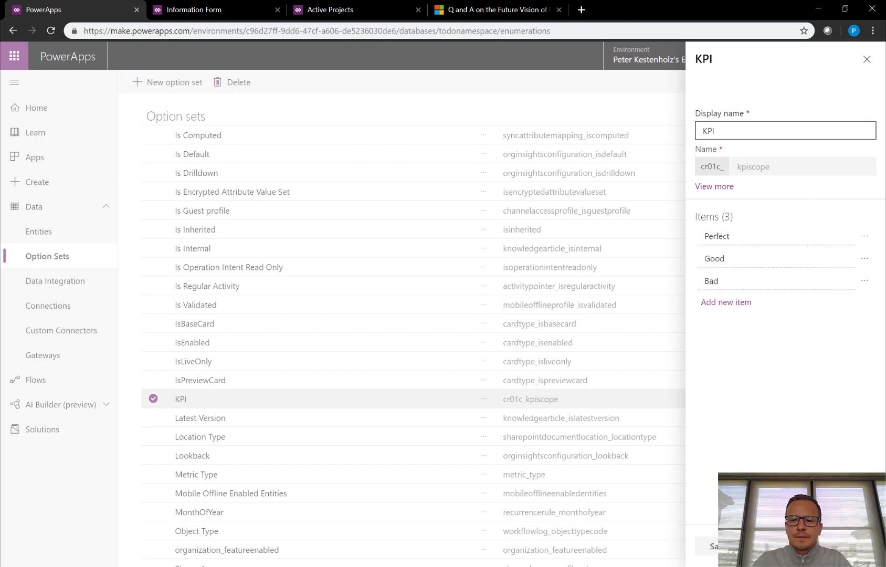
{"action": "left_click", "coordinate": [502, 421]}
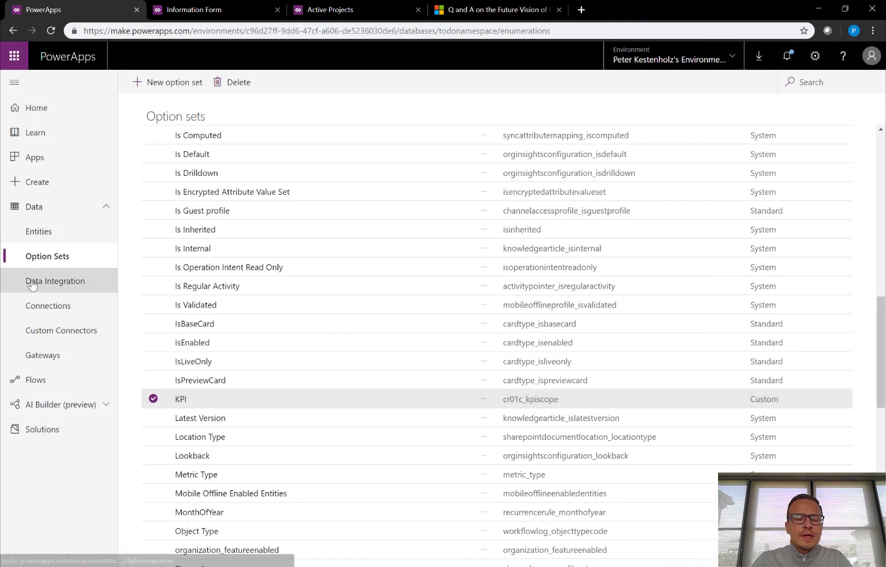
Leave the unsupported Data Integration page for Apps and launch PPM APP 1.0.
{"action": "left_click", "coordinate": [31, 284]}
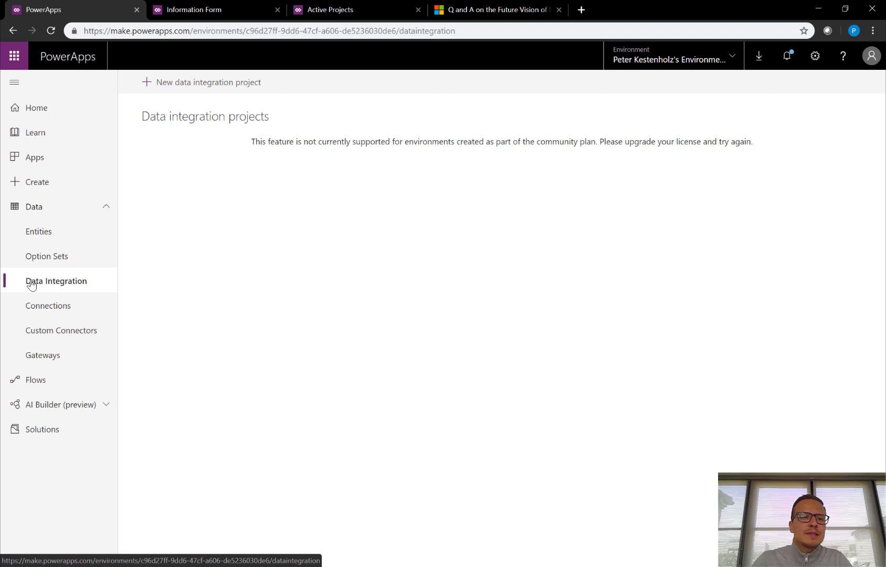
{"action": "left_click", "coordinate": [58, 163]}
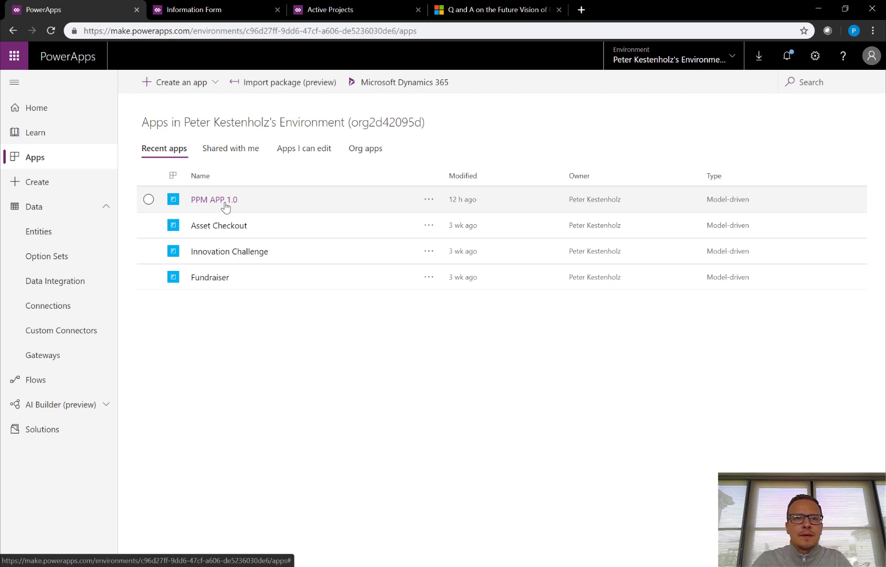
{"action": "left_click", "coordinate": [226, 203]}
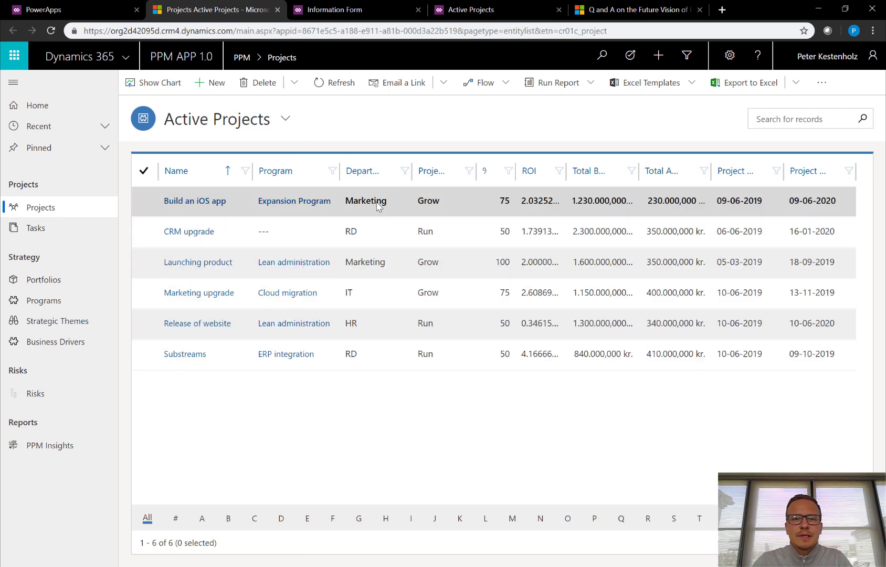
Check the available project views, then open the Build an iOS app project.
{"action": "left_click", "coordinate": [287, 119]}
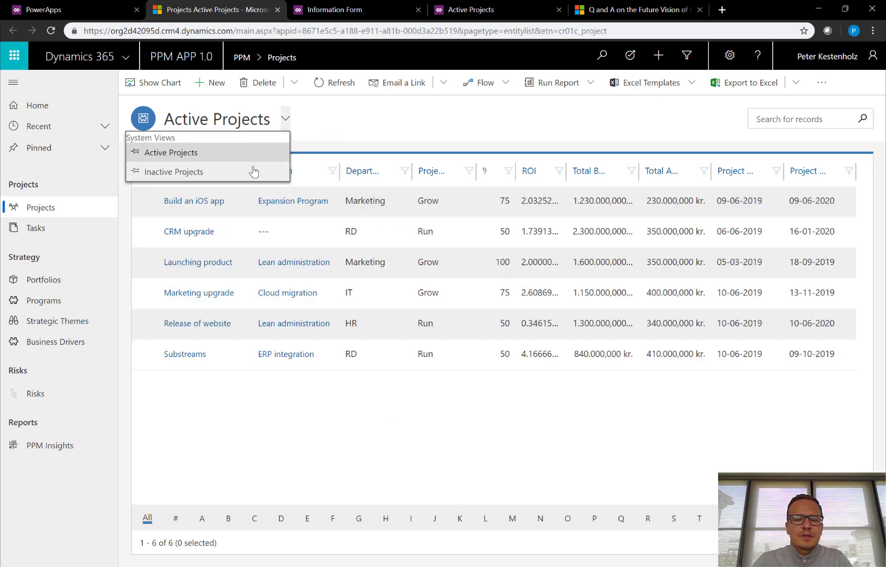
{"action": "left_click", "coordinate": [479, 444]}
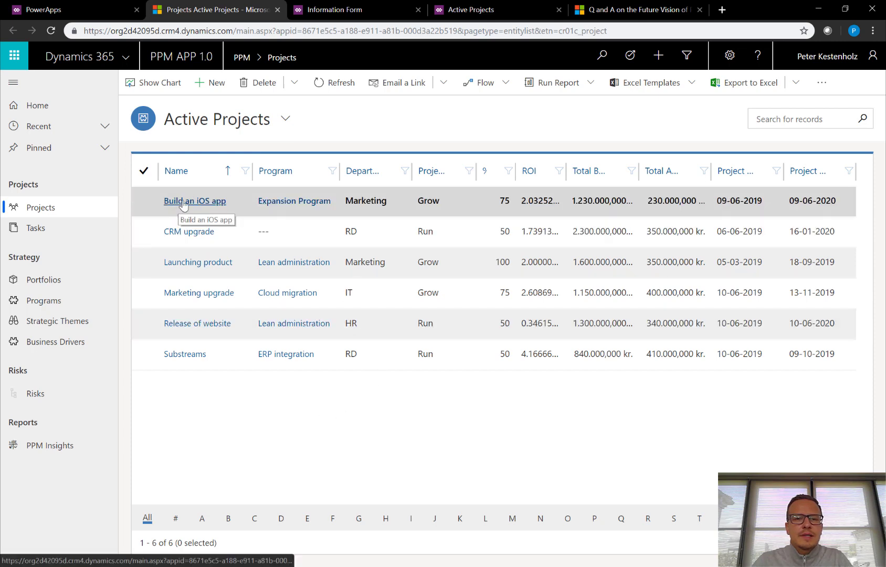
{"action": "left_click", "coordinate": [178, 205]}
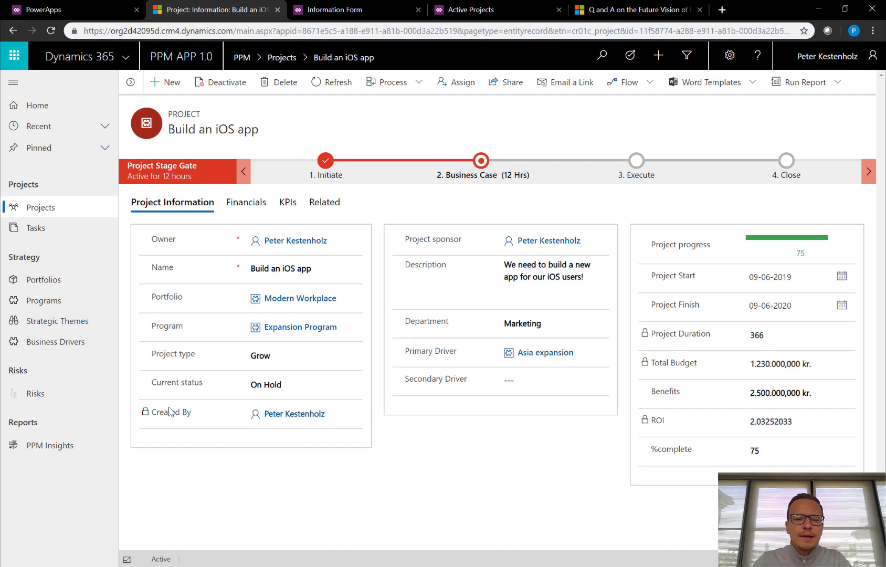
Reopen the Build an iOS app project from Active Projects and check the secondary business driver lookup.
{"action": "mouse_move", "coordinate": [283, 416]}
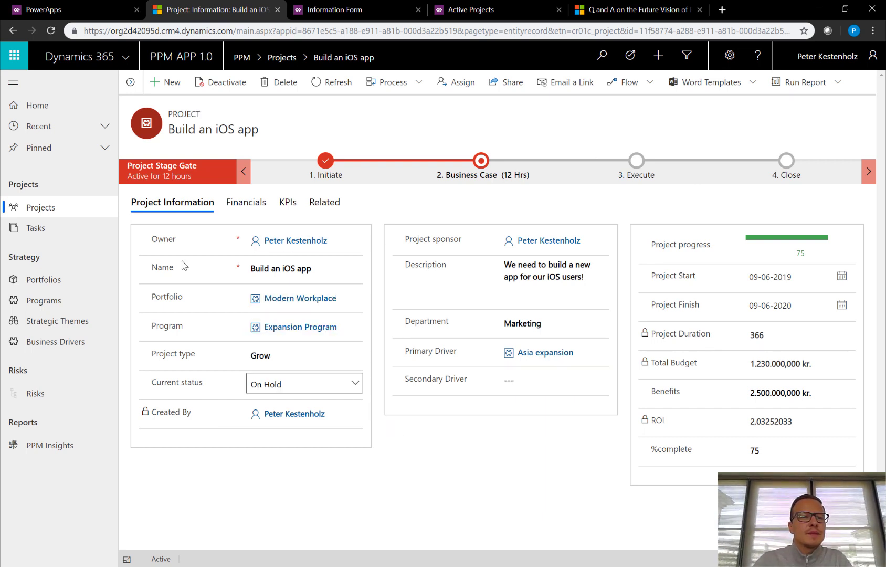
{"action": "left_click", "coordinate": [53, 213]}
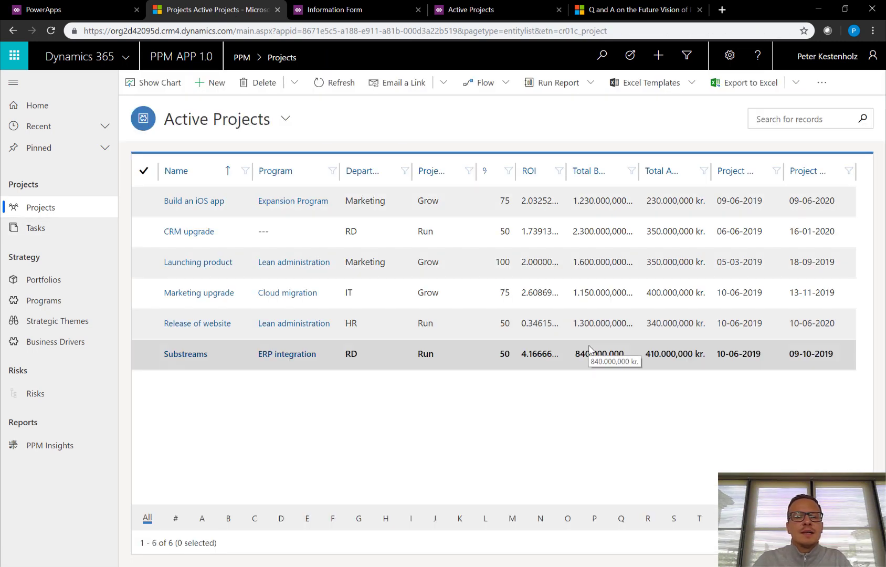
{"action": "left_click", "coordinate": [194, 201]}
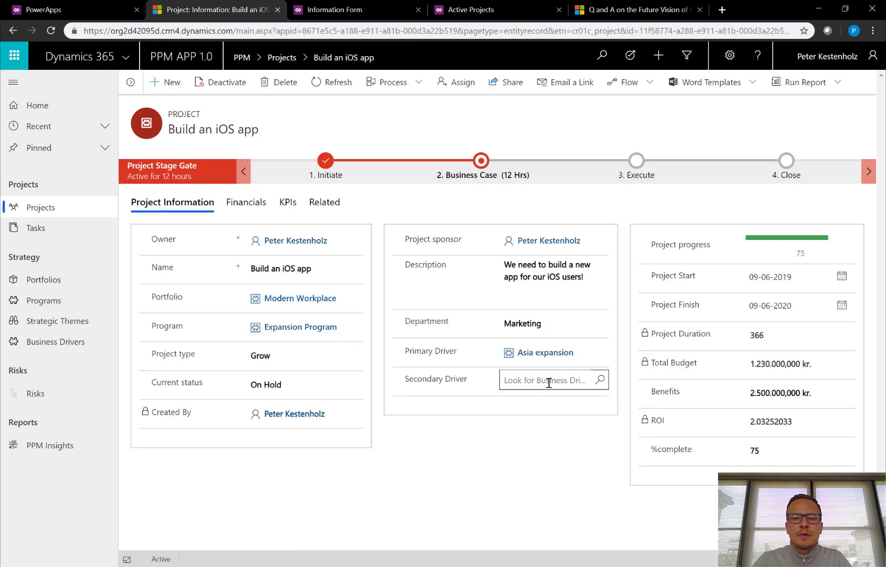
{"action": "left_click", "coordinate": [548, 381]}
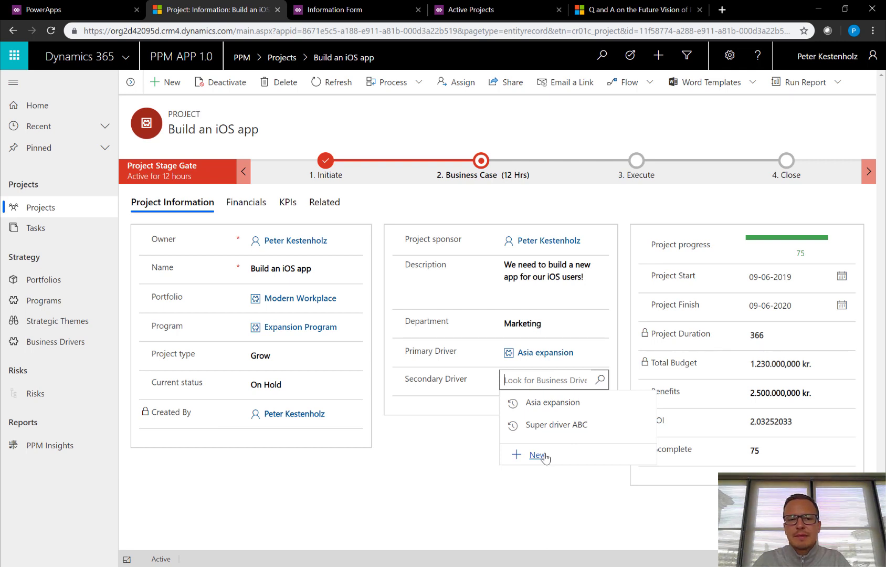
{"action": "left_click", "coordinate": [517, 495]}
Set %complete to 80, then raise Project progress to 100 and show the Financials figures.
{"action": "left_click", "coordinate": [782, 454]}
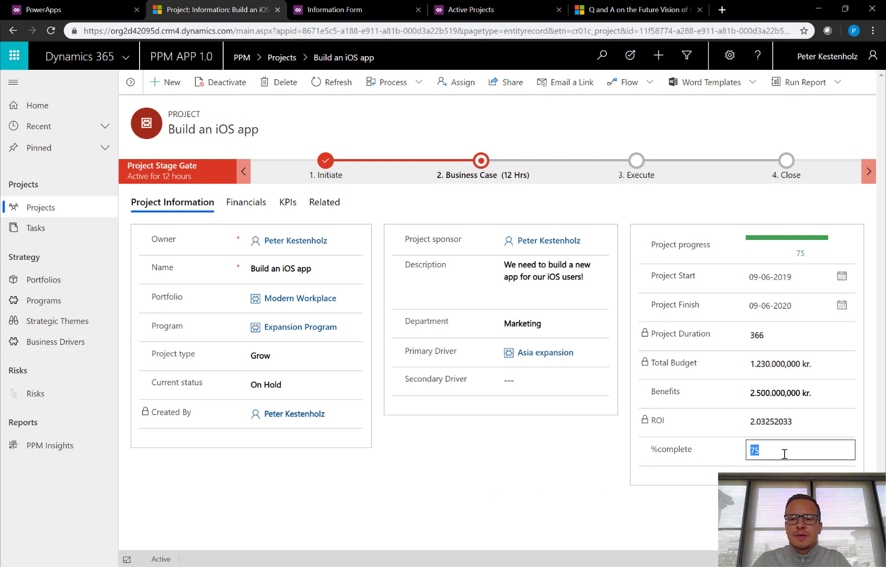
{"action": "type", "text": "80"}
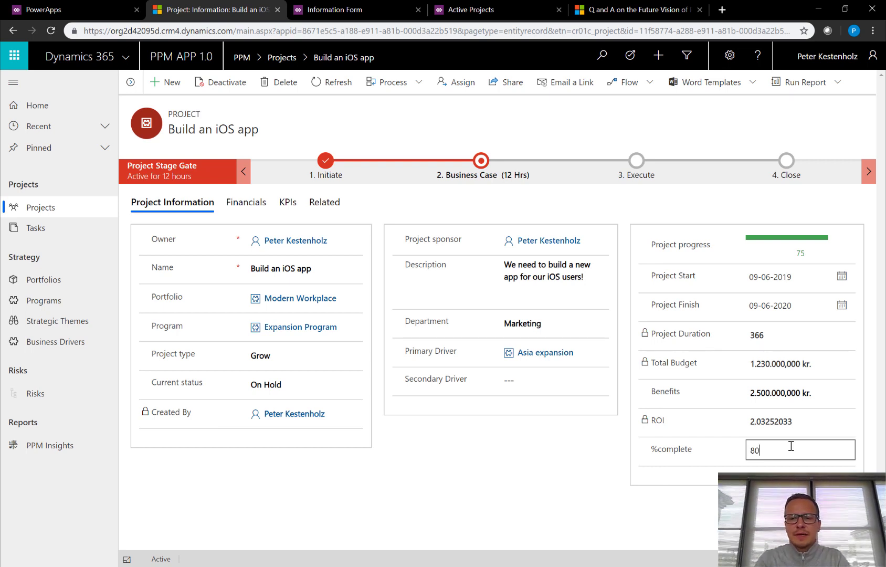
{"action": "key", "text": "Tab"}
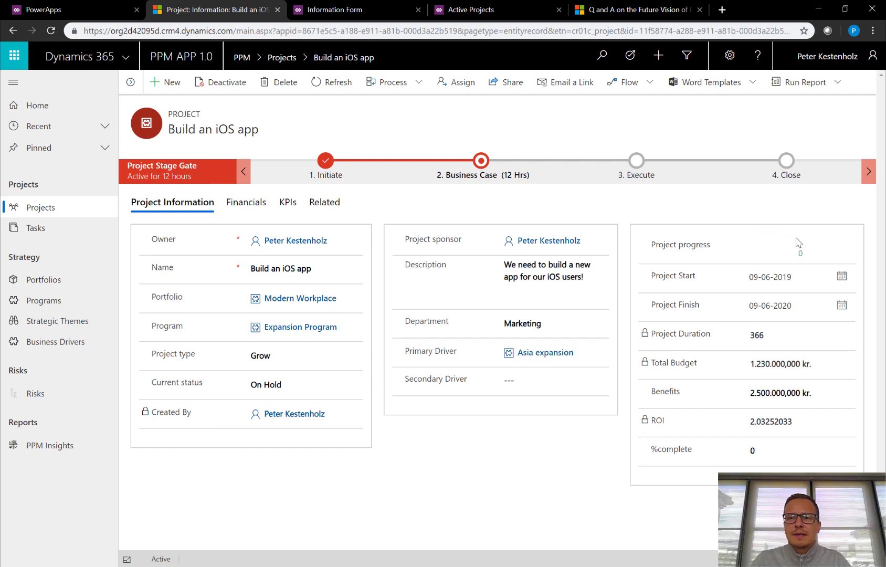
{"action": "left_click_drag", "start_coordinate": [805, 244], "coordinate": [837, 246]}
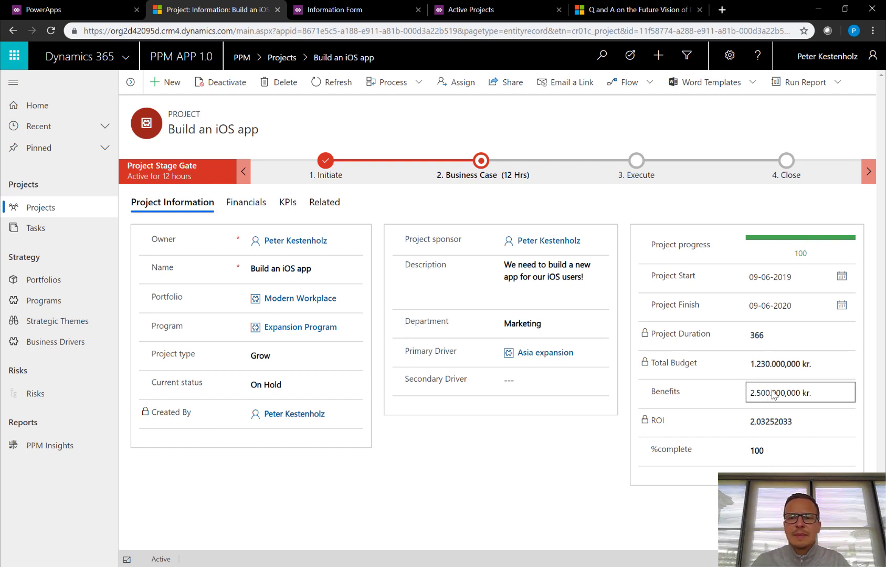
{"action": "left_click", "coordinate": [246, 202]}
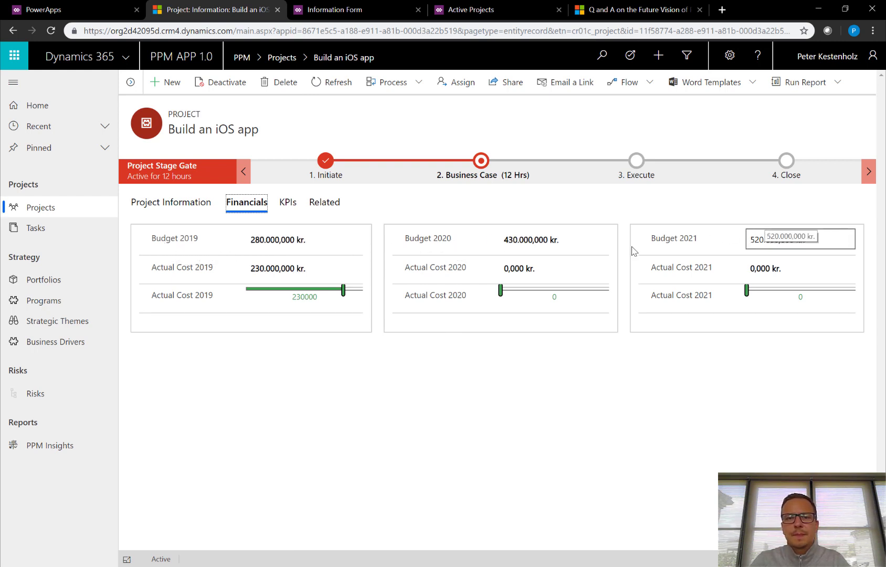
Enter 180000 as the 2019 actual cost, then slide it up to 200000.
{"action": "left_click", "coordinate": [292, 268]}
{"action": "type", "text": "1"}
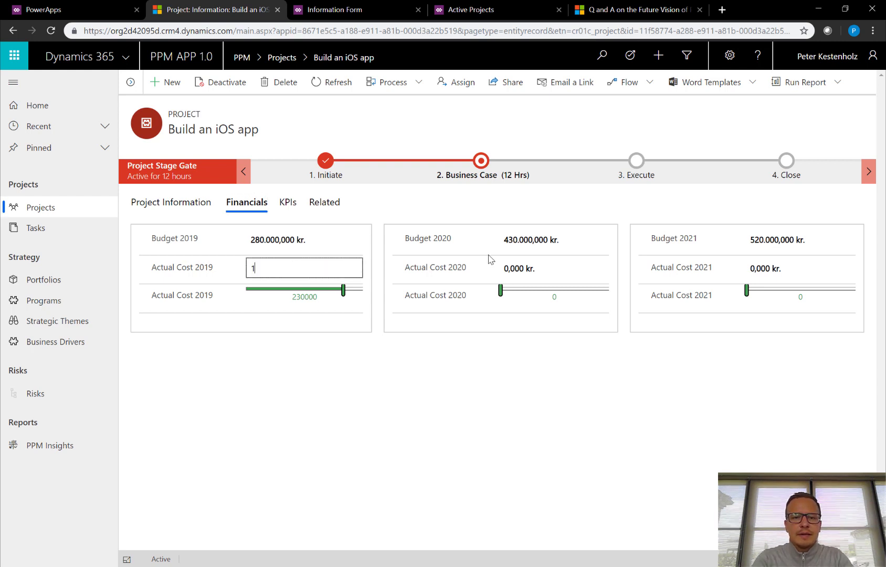
{"action": "type", "text": "80000"}
{"action": "key", "text": "Tab"}
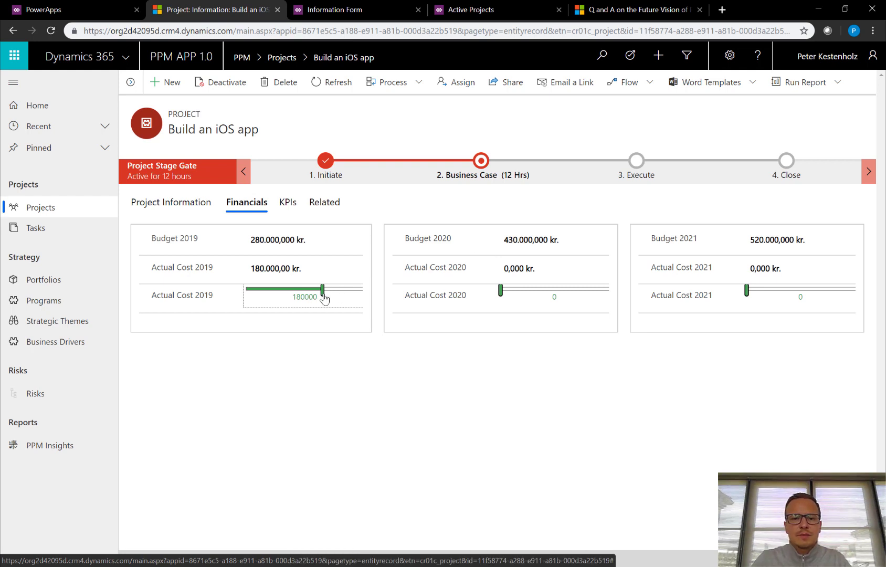
{"action": "mouse_move", "coordinate": [324, 297]}
{"action": "left_mouse_down"}
{"action": "mouse_move", "coordinate": [271, 294]}
{"action": "mouse_move", "coordinate": [331, 293]}
{"action": "left_mouse_up"}
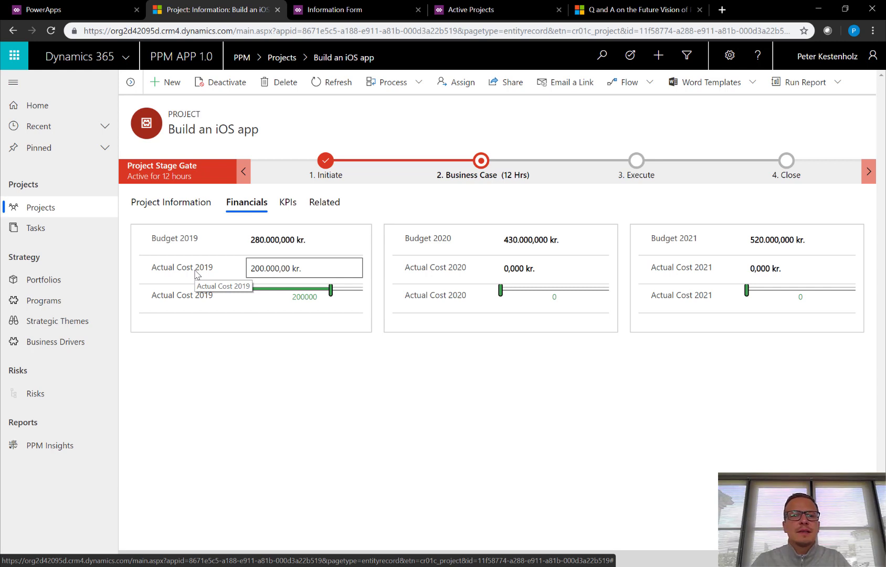
Glance at the PowerApps apps list, then return to the project's KPIs section.
{"action": "left_click", "coordinate": [75, 10]}
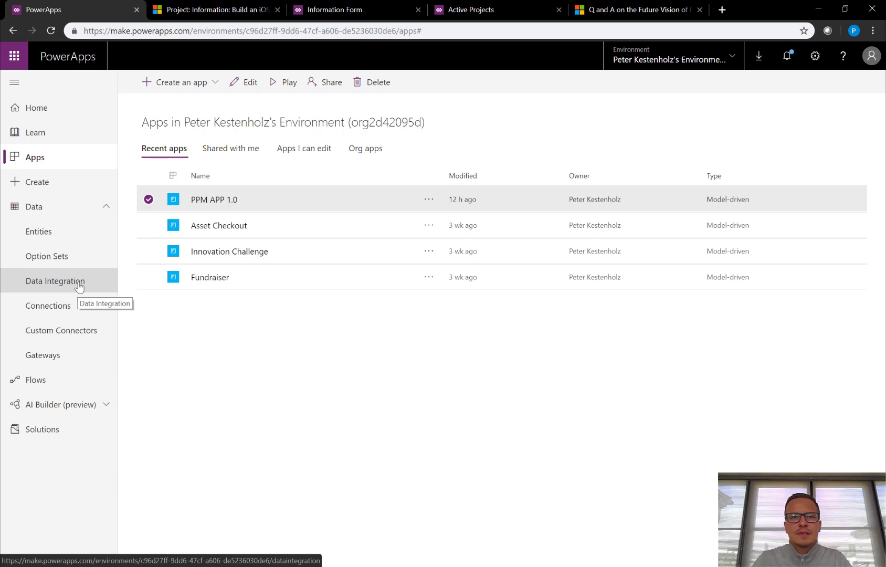
{"action": "left_click", "coordinate": [205, 9]}
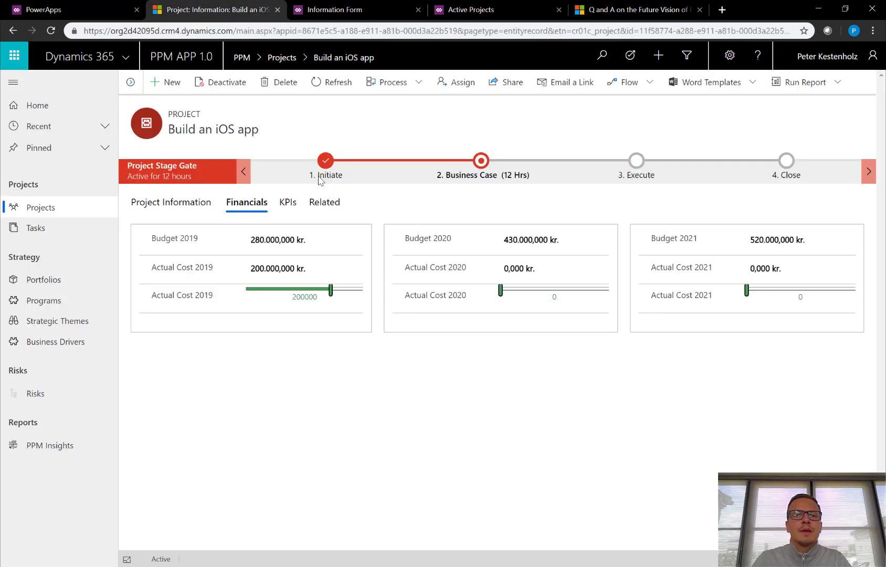
{"action": "left_click", "coordinate": [288, 205]}
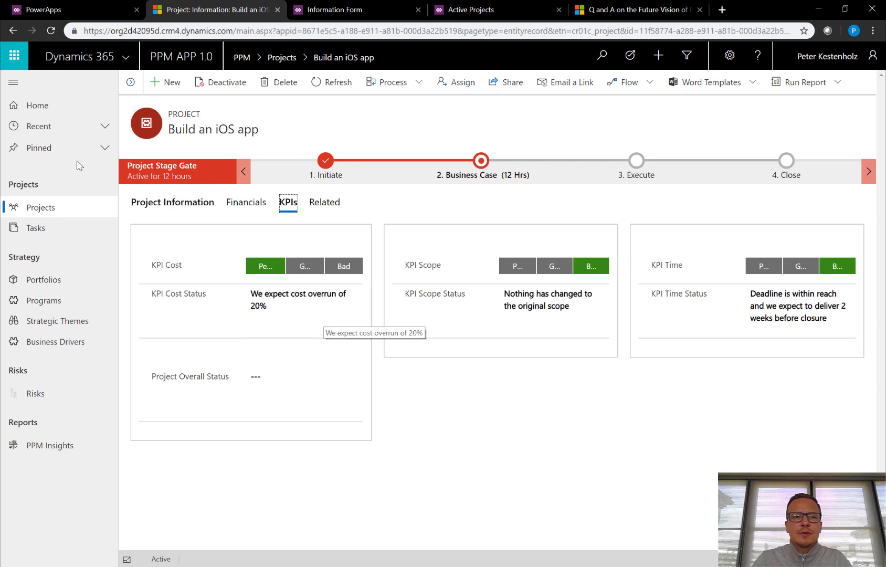
Widen the form and rate the cost KPI Good, scope and time KPIs Perfect.
{"action": "left_click", "coordinate": [14, 83]}
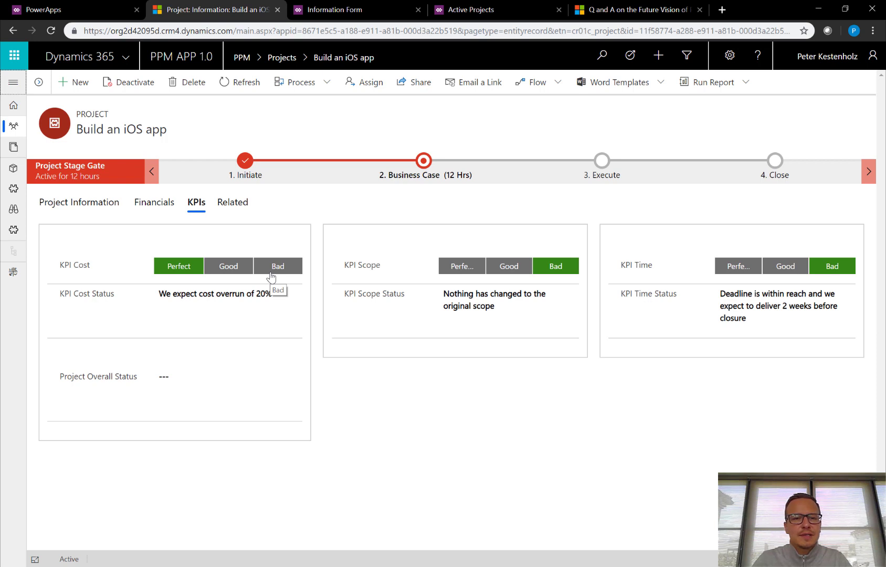
{"action": "left_click", "coordinate": [233, 273]}
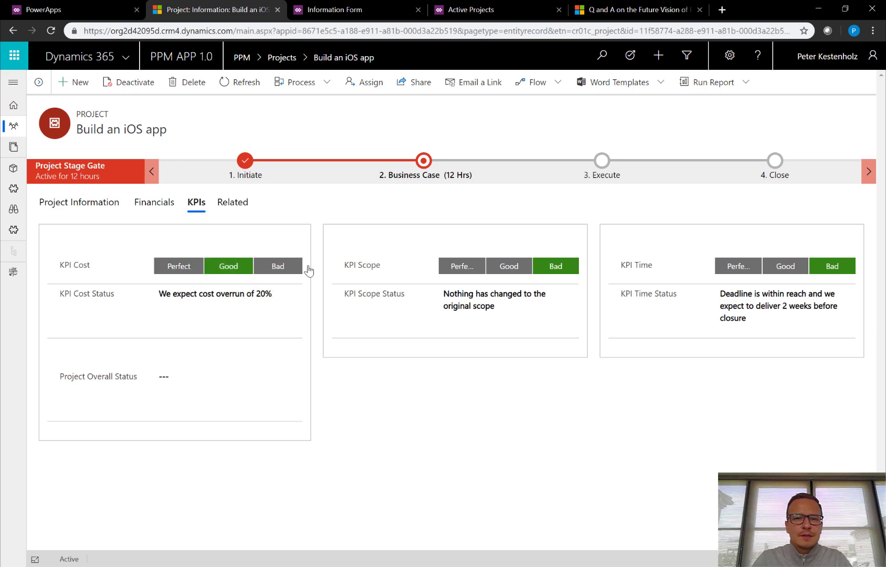
{"action": "left_click", "coordinate": [467, 273]}
{"action": "left_click", "coordinate": [749, 270]}
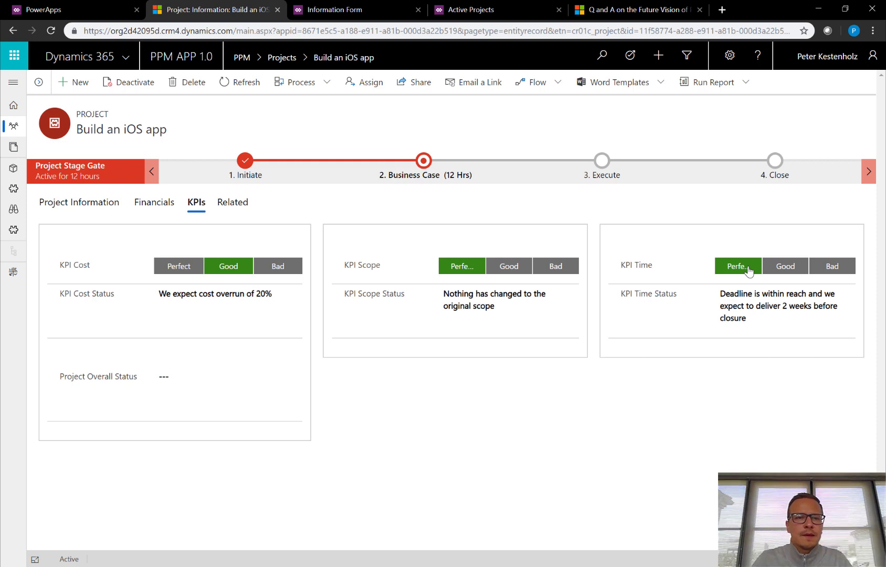
Append 'of 20%. my comments' to KPI Cost Status, set Overall Status 'dfgdggdg', and save.
{"action": "left_click", "coordinate": [270, 294]}
{"action": "type", "text": "of 20%"}
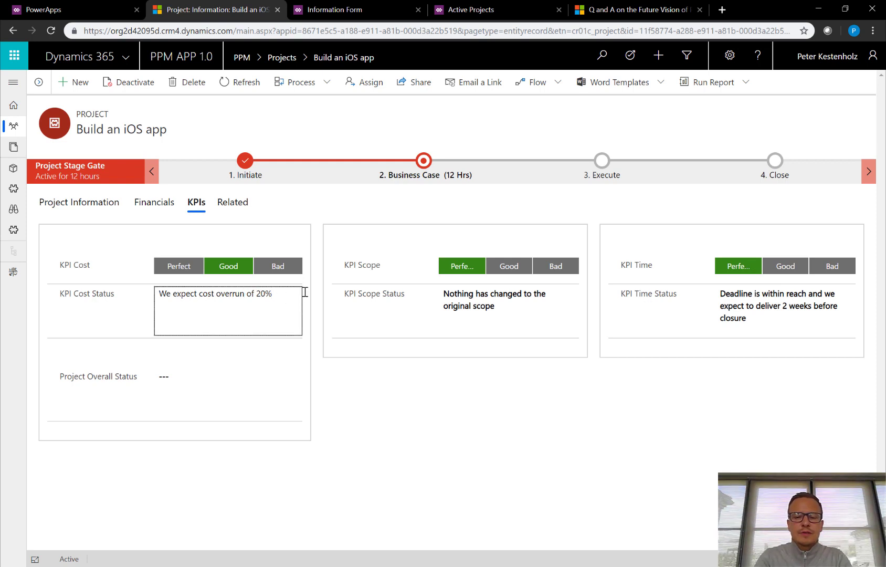
{"action": "type", "text": ". my comm"}
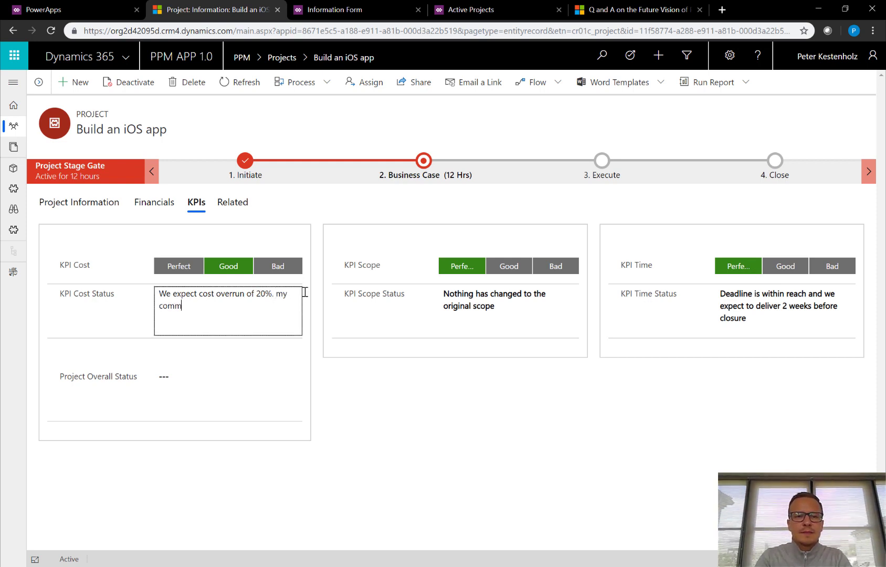
{"action": "type", "text": "ens"}
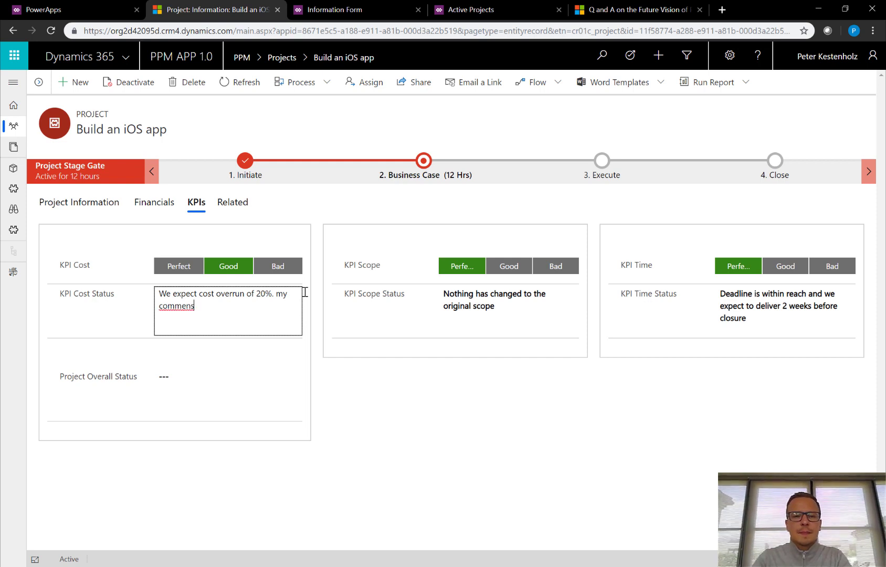
{"action": "key", "text": "BackSpace"}
{"action": "type", "text": "ts"}
{"action": "left_click", "coordinate": [236, 372]}
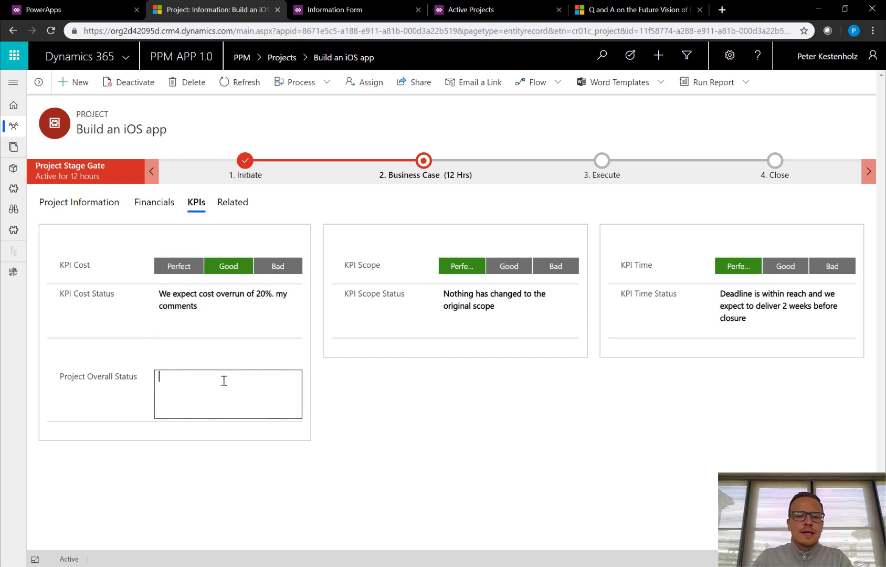
{"action": "type", "text": "dfgdggdg"}
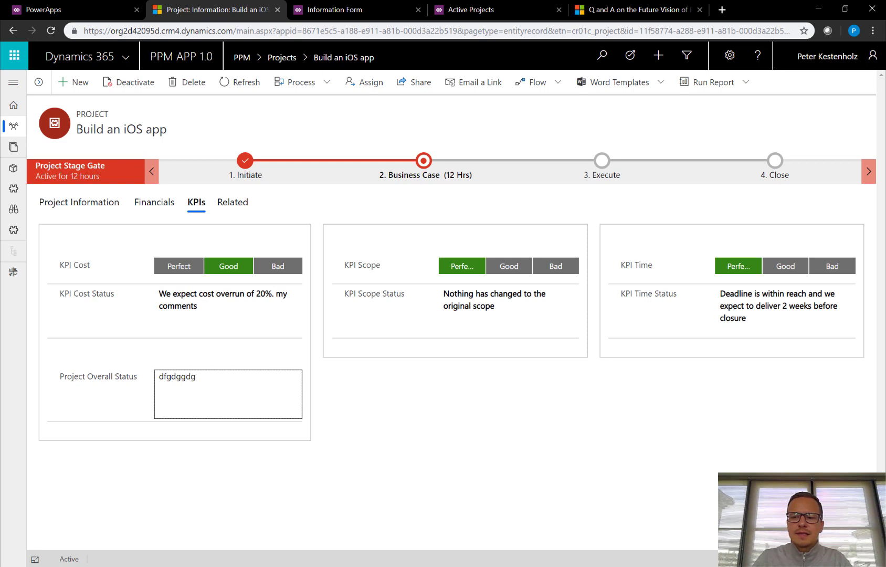
{"action": "key", "text": "ctrl+s"}
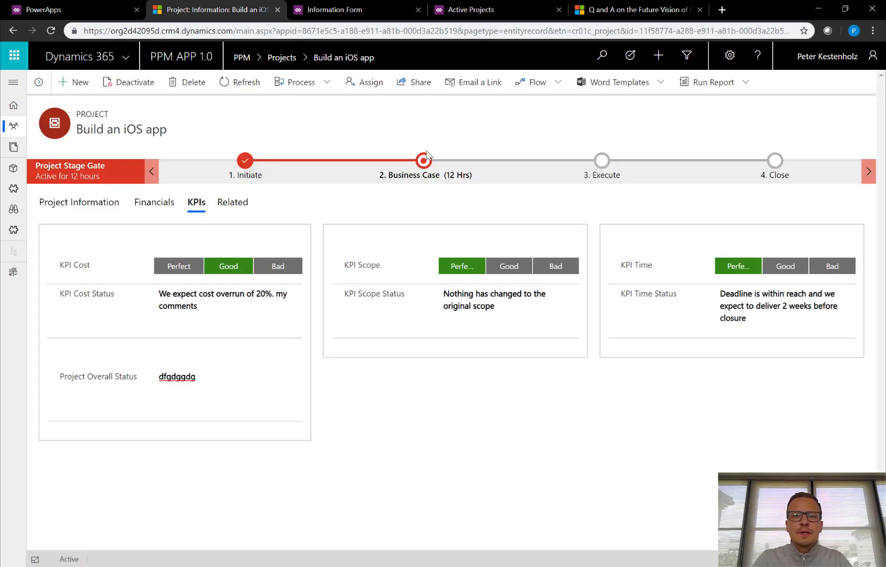
{"action": "left_click", "coordinate": [424, 161]}
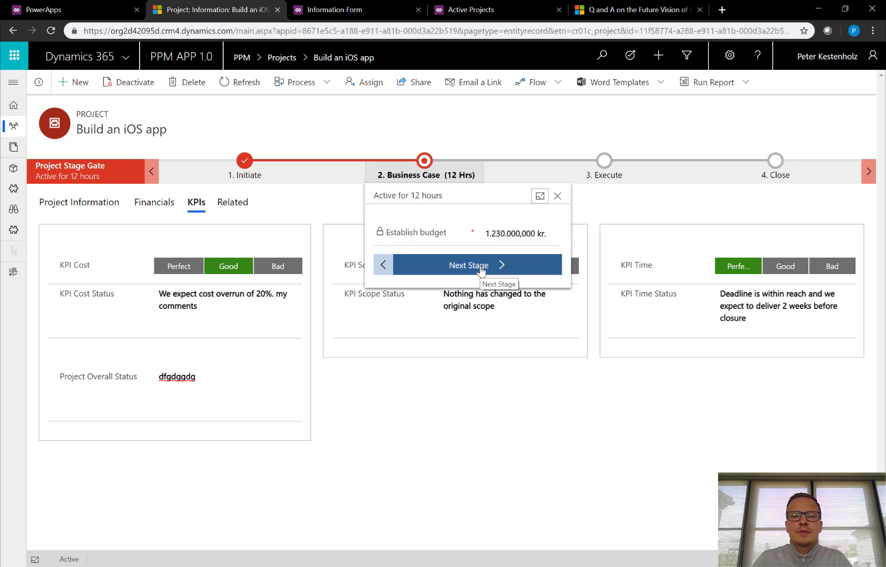
Advance the project to the Execute stage and clear its Status value of 100.
{"action": "left_click", "coordinate": [529, 266]}
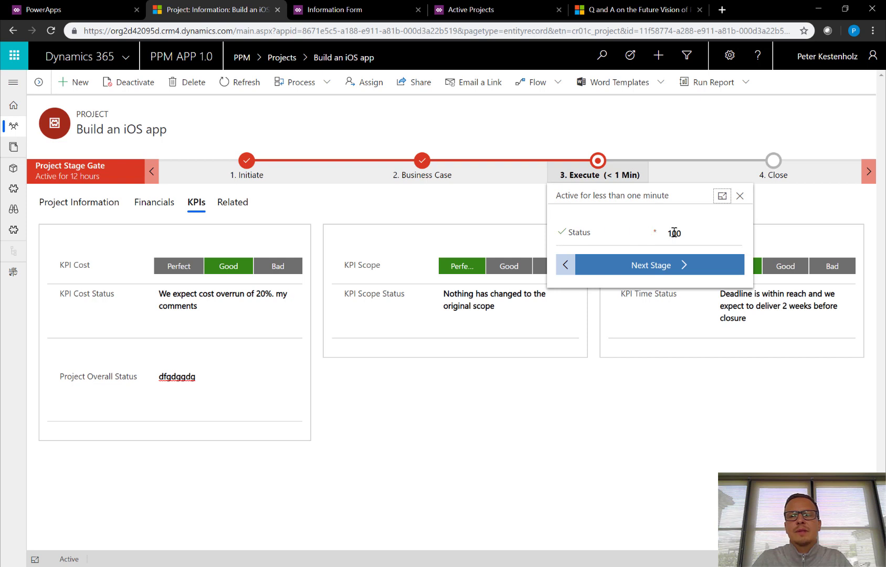
{"action": "left_click", "coordinate": [704, 233]}
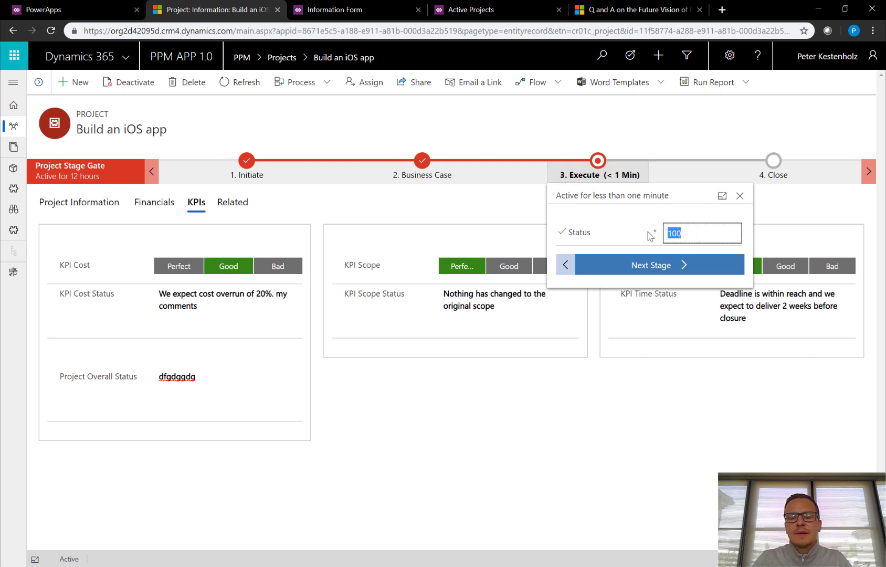
{"action": "key", "text": "BackSpace"}
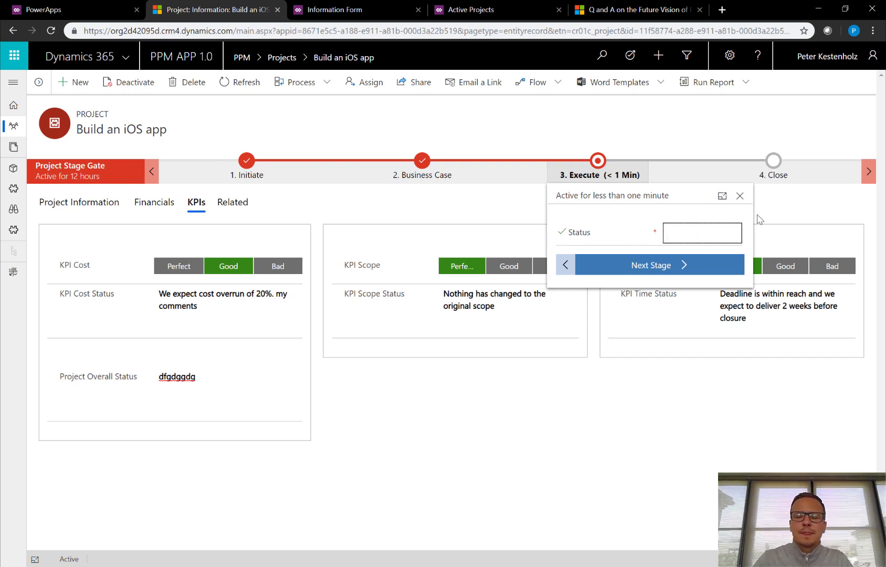
{"action": "left_click", "coordinate": [645, 223]}
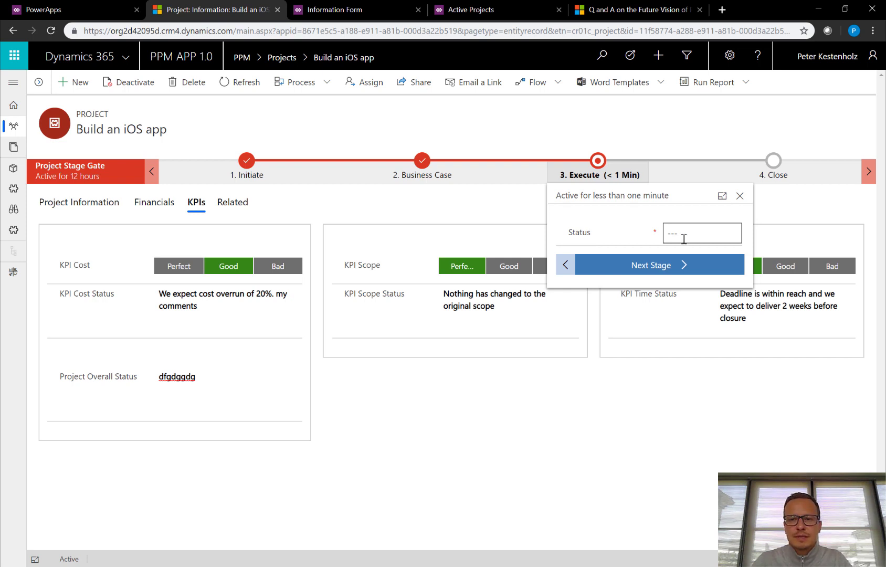
{"action": "left_click", "coordinate": [692, 406]}
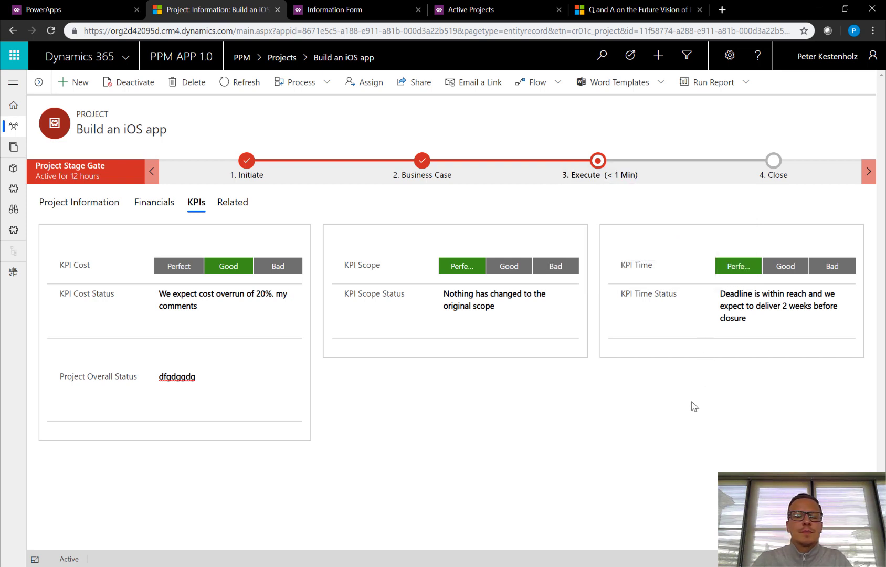
Go to the Active Portfolios list, then switch over to the PowerApps apps list.
{"action": "left_click", "coordinate": [13, 82]}
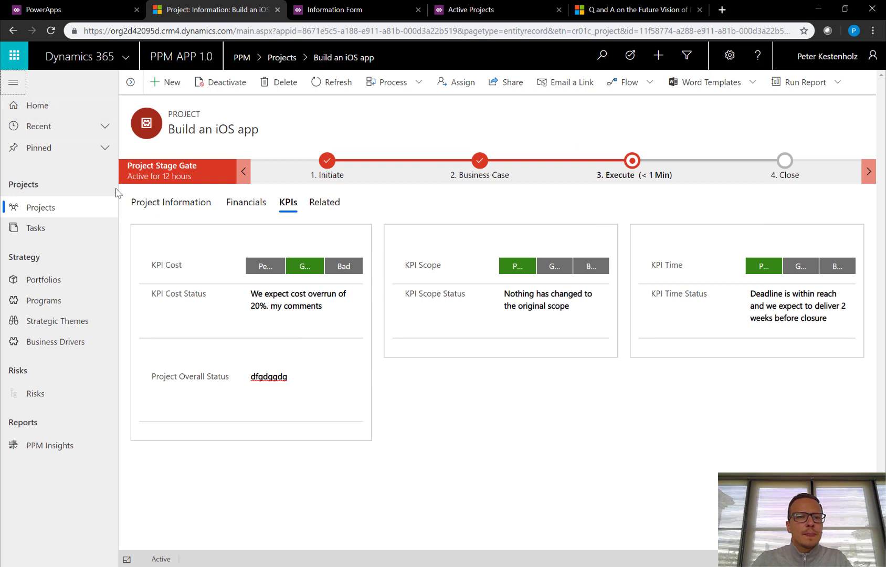
{"action": "left_click", "coordinate": [46, 283]}
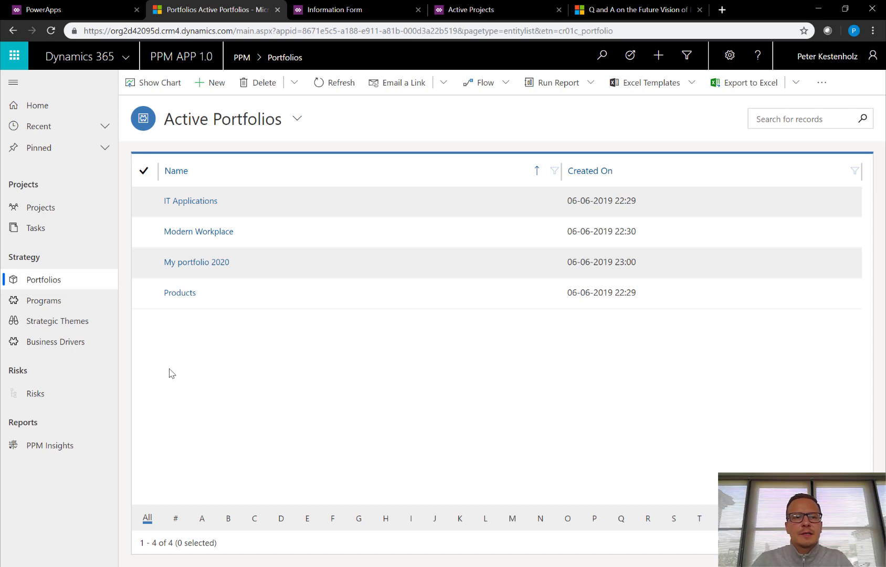
{"action": "left_click", "coordinate": [62, 9]}
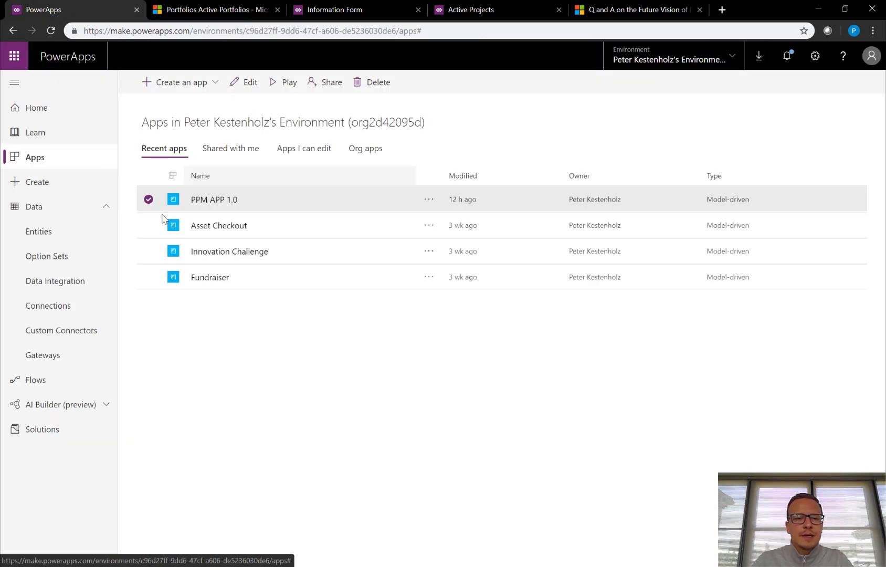
Open the Portfolio entity and filter its fields to the custom ones.
{"action": "left_click", "coordinate": [44, 237]}
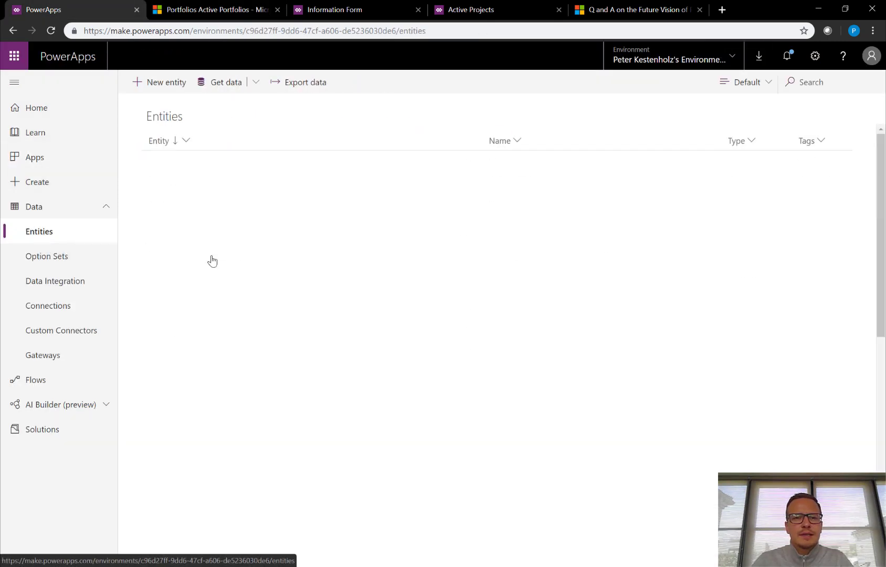
{"action": "scroll", "coordinate": [228, 278], "scroll_direction": "down", "scroll_amount": 6}
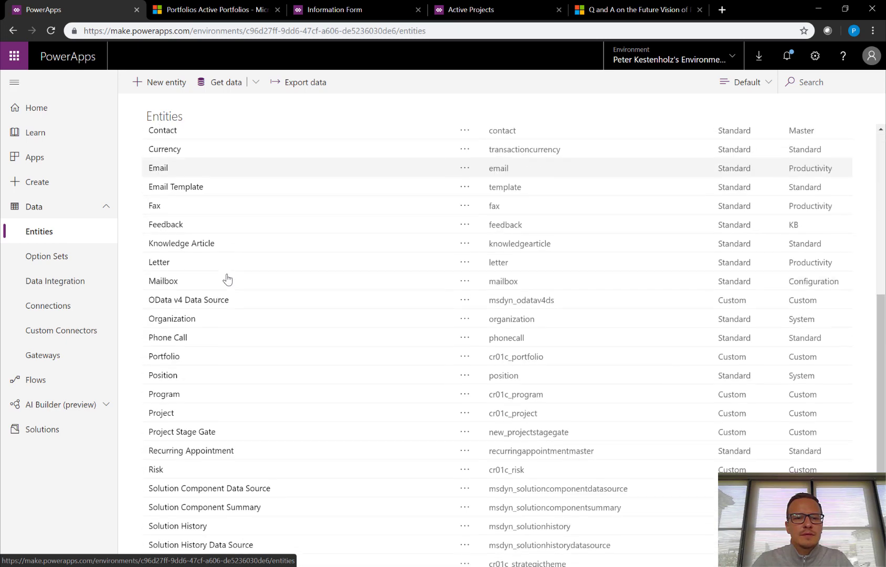
{"action": "left_click", "coordinate": [160, 356]}
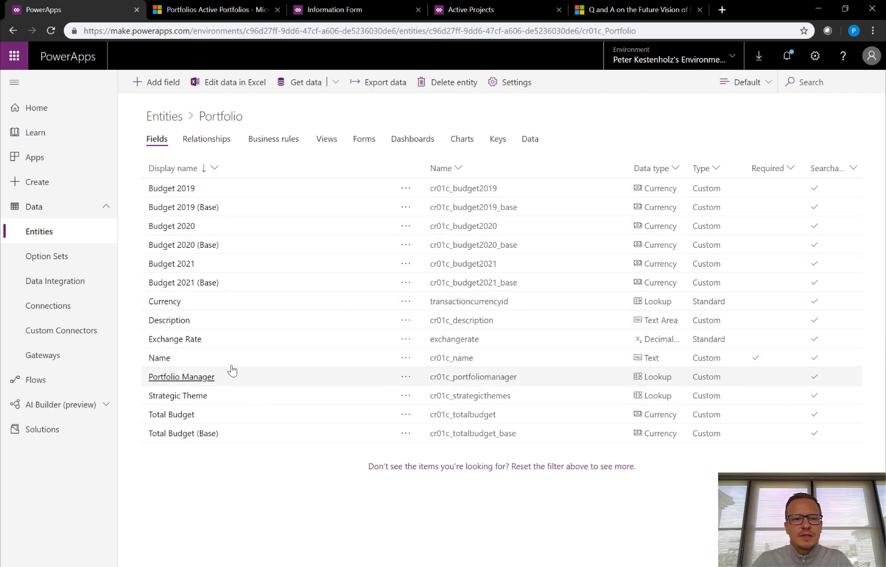
{"action": "left_click", "coordinate": [769, 87]}
{"action": "left_click", "coordinate": [761, 144]}
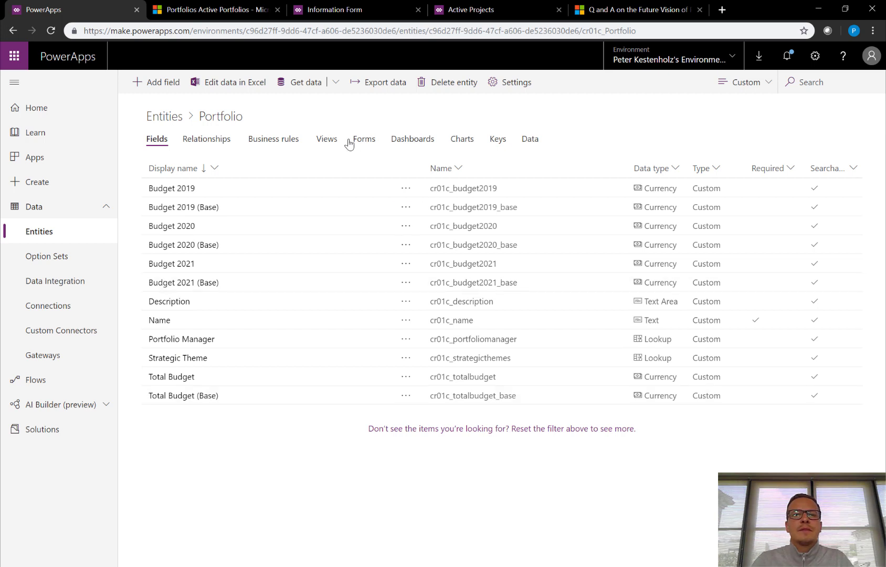
Inspect the Portfolio Information form at 112% zoom, then return to its forms list.
{"action": "left_click", "coordinate": [325, 139]}
{"action": "left_click", "coordinate": [362, 143]}
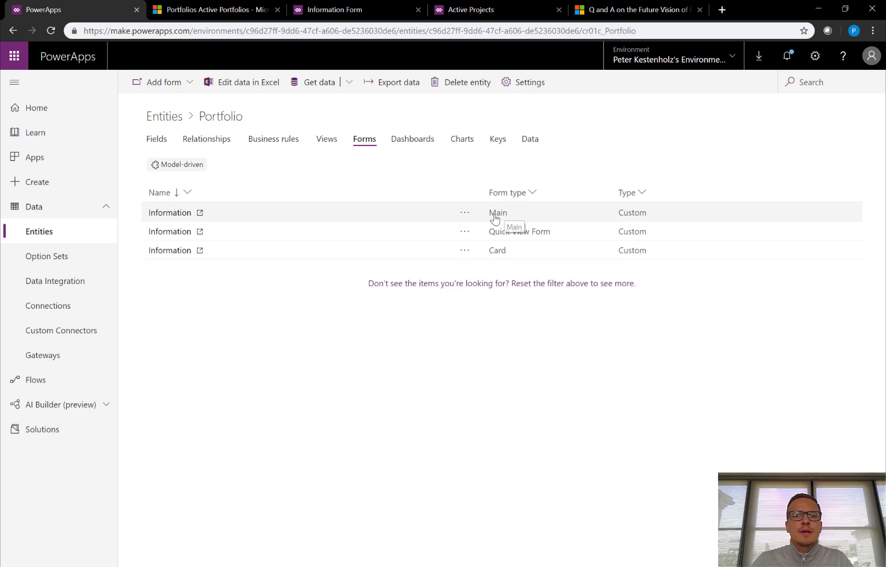
{"action": "left_click", "coordinate": [183, 214]}
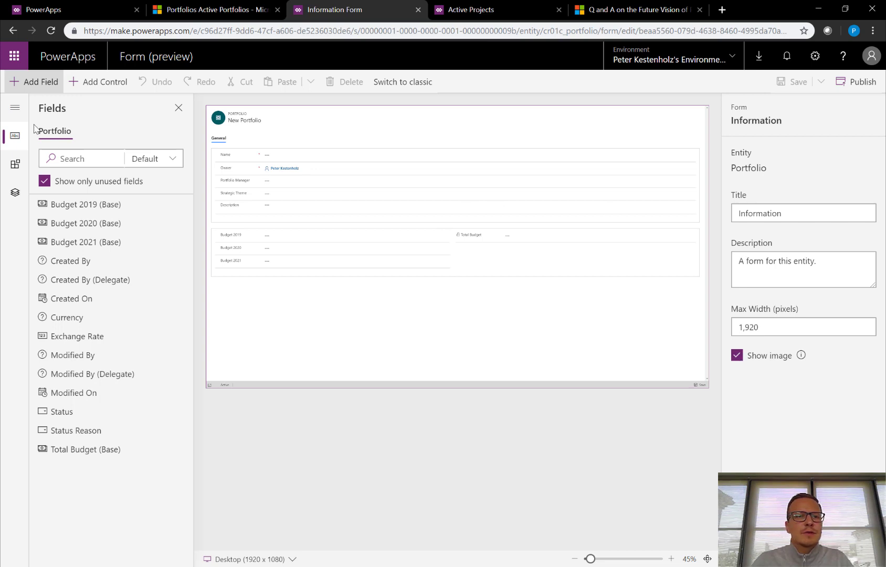
{"action": "left_click", "coordinate": [178, 109]}
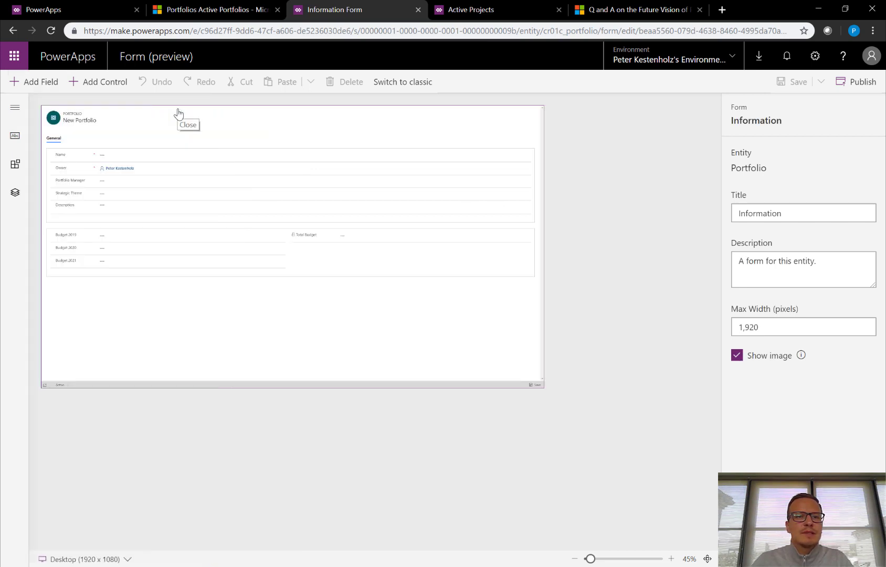
{"action": "left_click", "coordinate": [606, 559]}
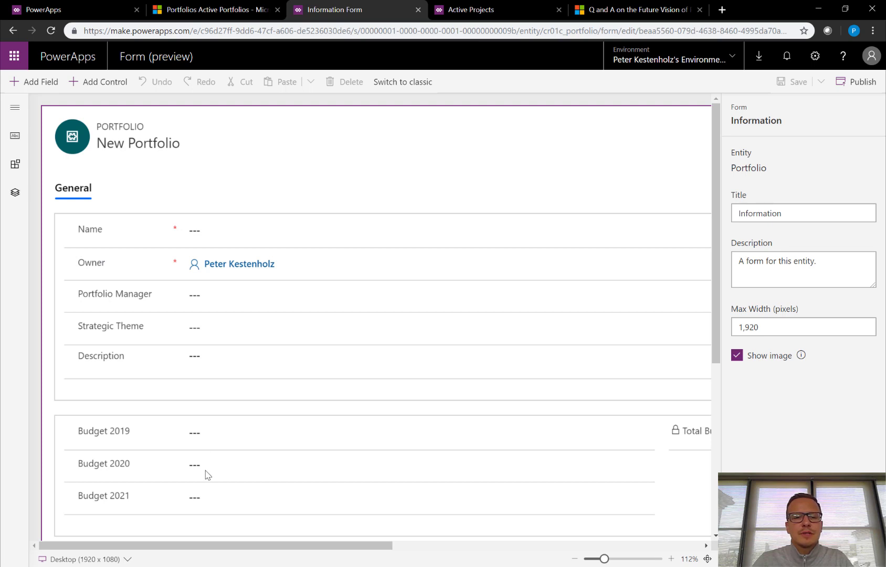
{"action": "scroll", "coordinate": [362, 457], "scroll_direction": "down", "scroll_amount": 2}
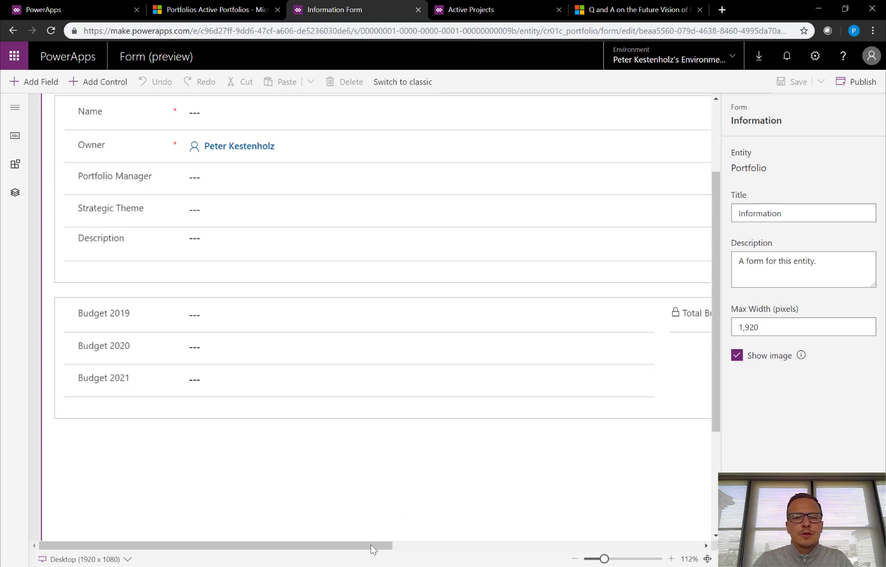
{"action": "left_click_drag", "start_coordinate": [372, 549], "coordinate": [237, 551]}
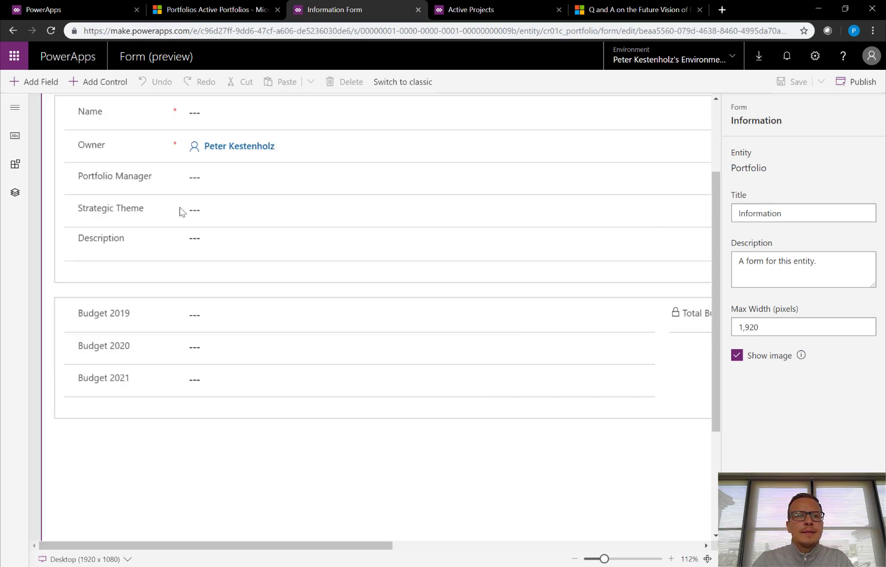
{"action": "left_click", "coordinate": [57, 11]}
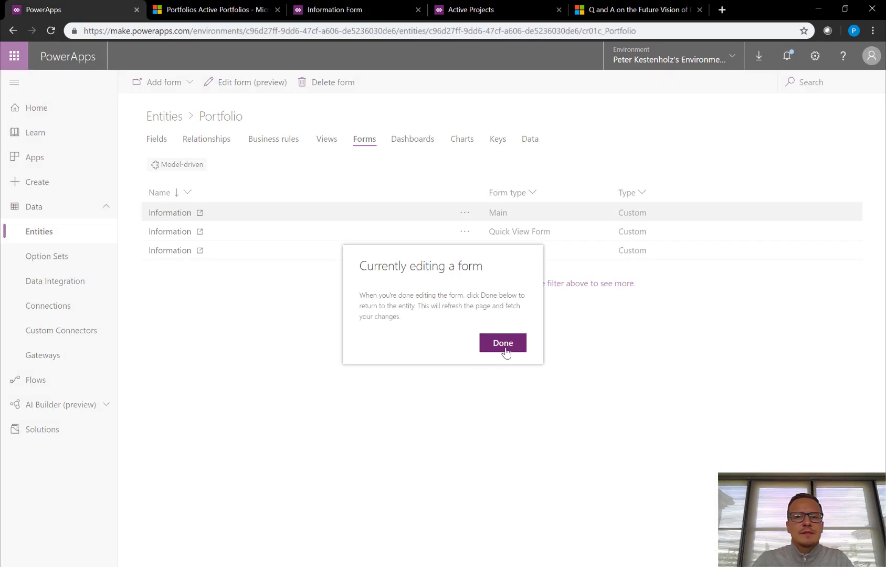
{"action": "left_click", "coordinate": [505, 352]}
Review Portfolio fields, the Information form and Active Projects view, then return to Active Portfolios.
{"action": "left_click", "coordinate": [158, 140]}
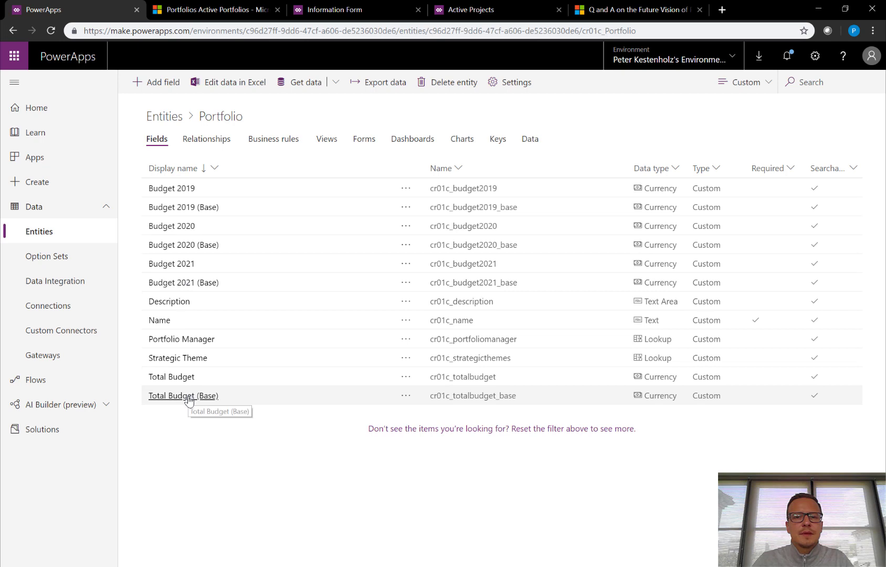
{"action": "left_click", "coordinate": [339, 10]}
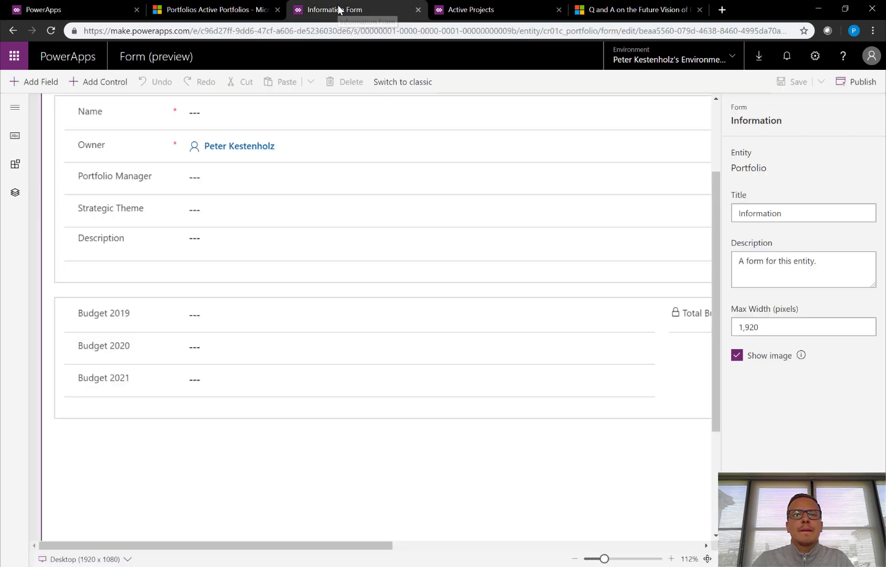
{"action": "left_click", "coordinate": [479, 9]}
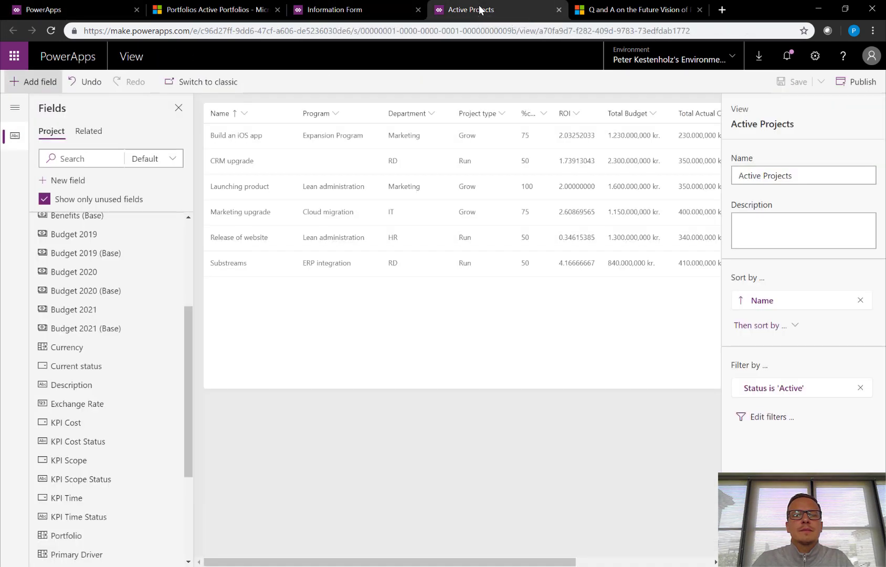
{"action": "left_click", "coordinate": [210, 10]}
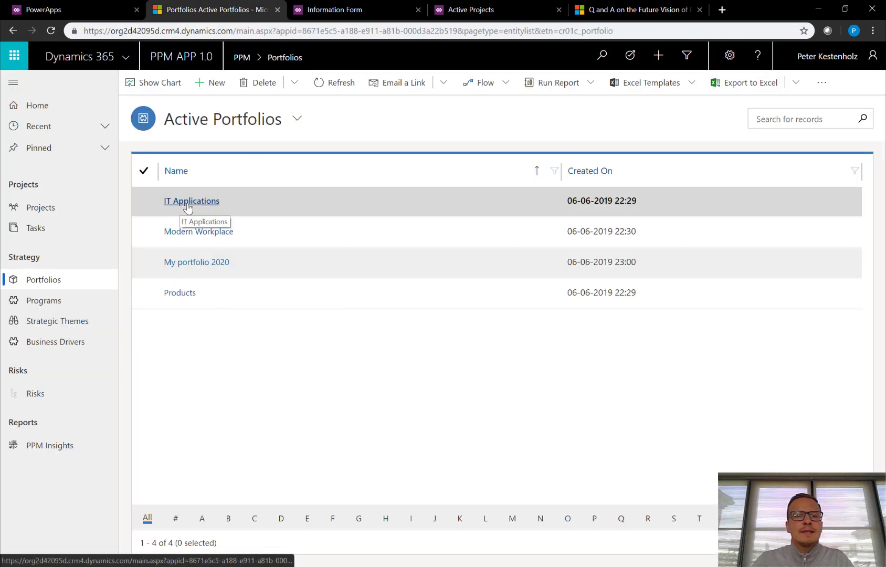
Open IT Applications, assign a matching user as Portfolio Manager, and set description '123'.
{"action": "left_click", "coordinate": [188, 202]}
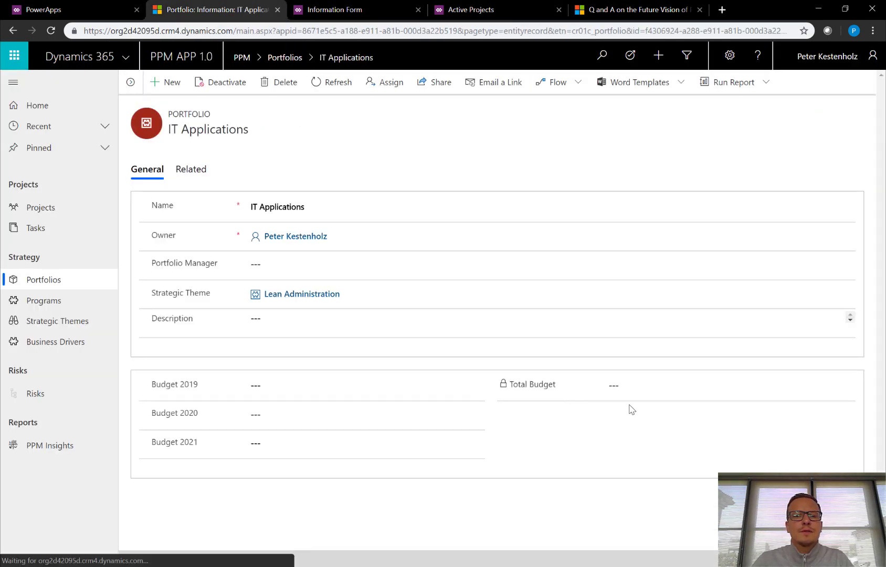
{"action": "left_click", "coordinate": [290, 263]}
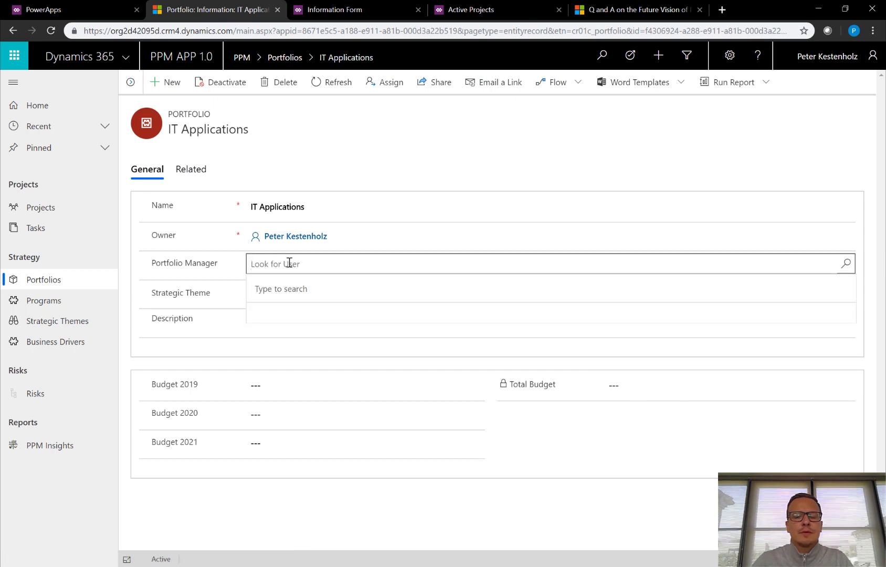
{"action": "type", "text": "peter"}
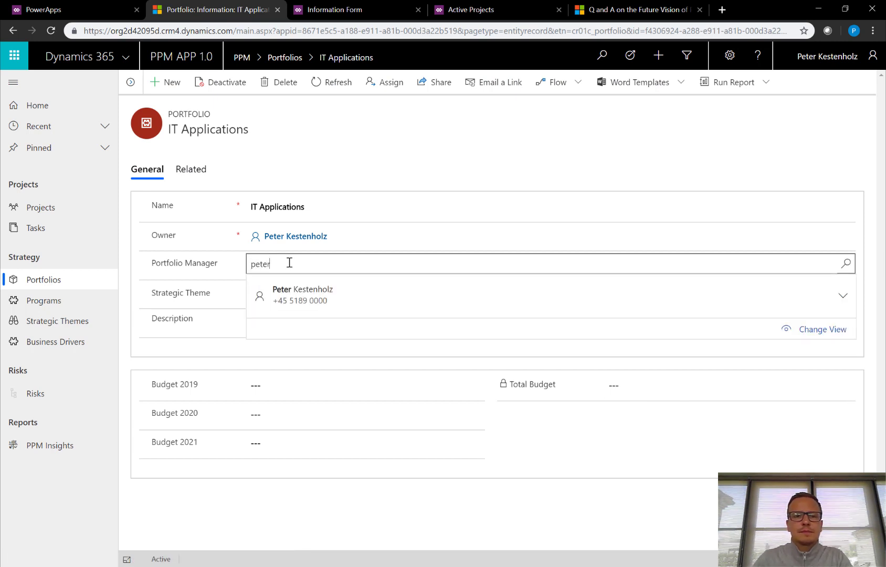
{"action": "left_click", "coordinate": [296, 294]}
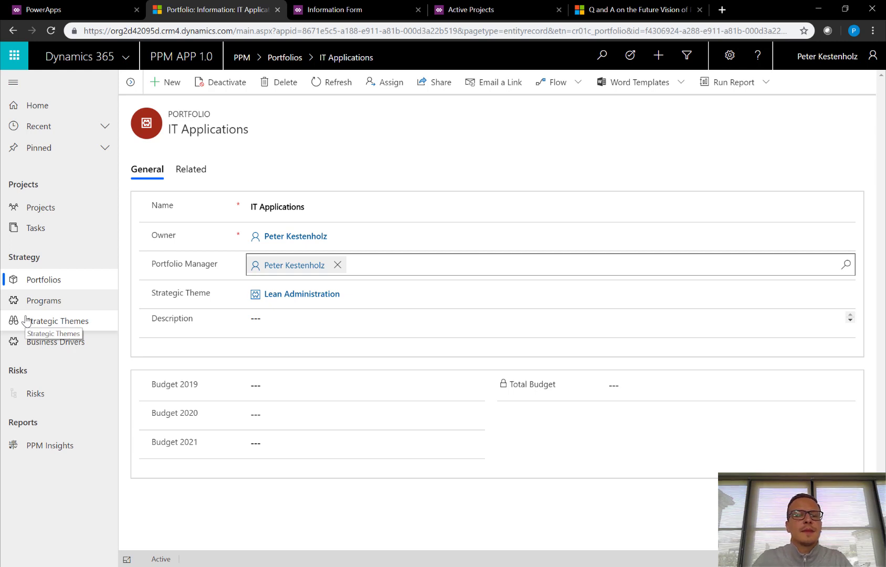
{"action": "left_click", "coordinate": [265, 327]}
{"action": "type", "text": "12"}
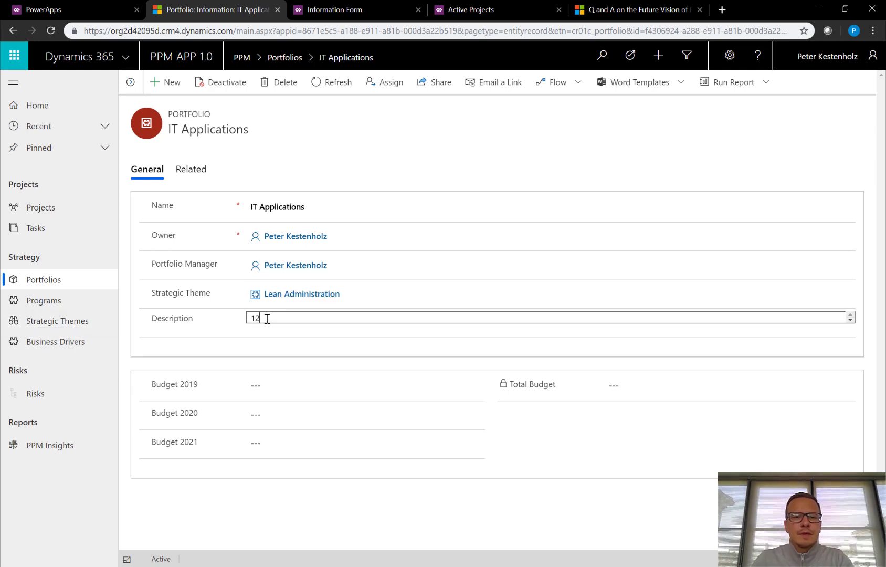
{"action": "type", "text": "3"}
Enter 2019–2021 budgets of 80000, 75000 and 90000 and save, totalling 245.000 kr.
{"action": "left_click", "coordinate": [271, 385]}
{"action": "type", "text": "80"}
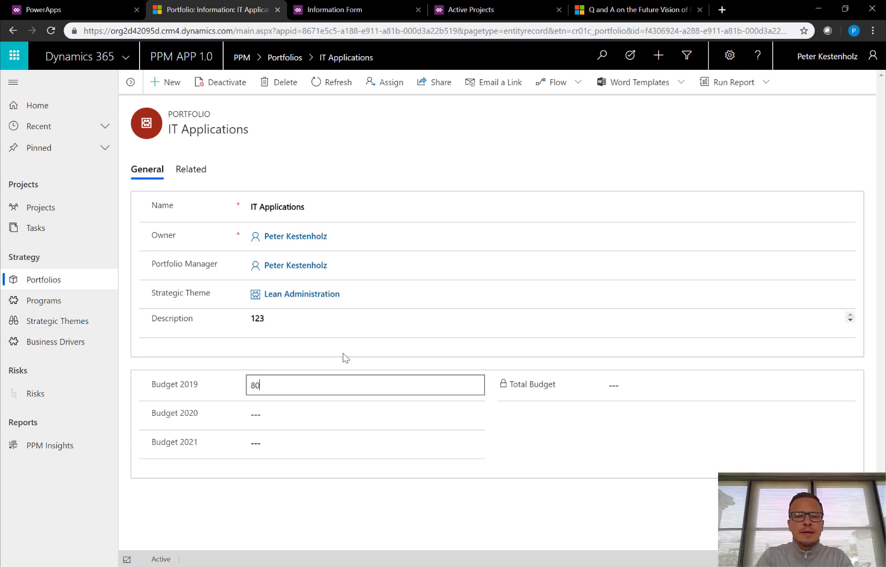
{"action": "type", "text": "0000"}
{"action": "key", "text": "Tab"}
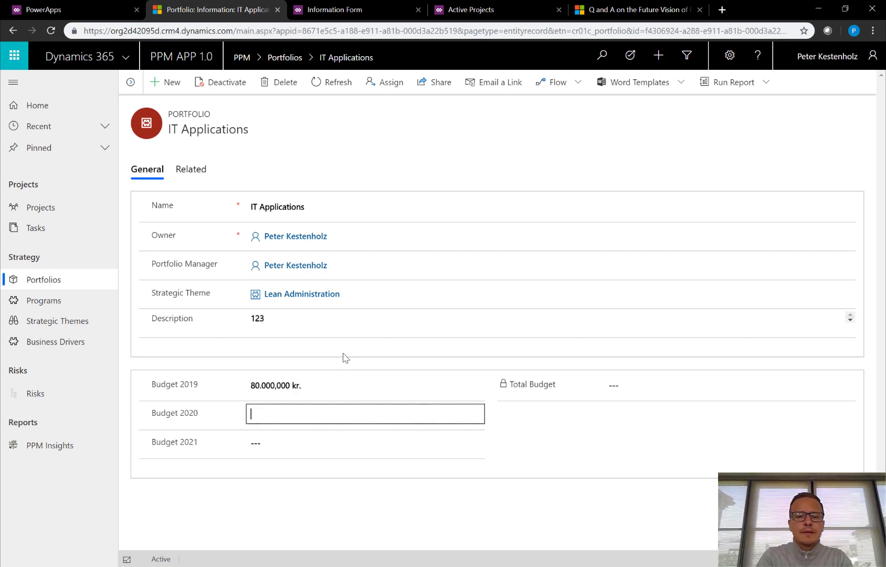
{"action": "type", "text": "75.000"}
{"action": "key", "text": "Tab"}
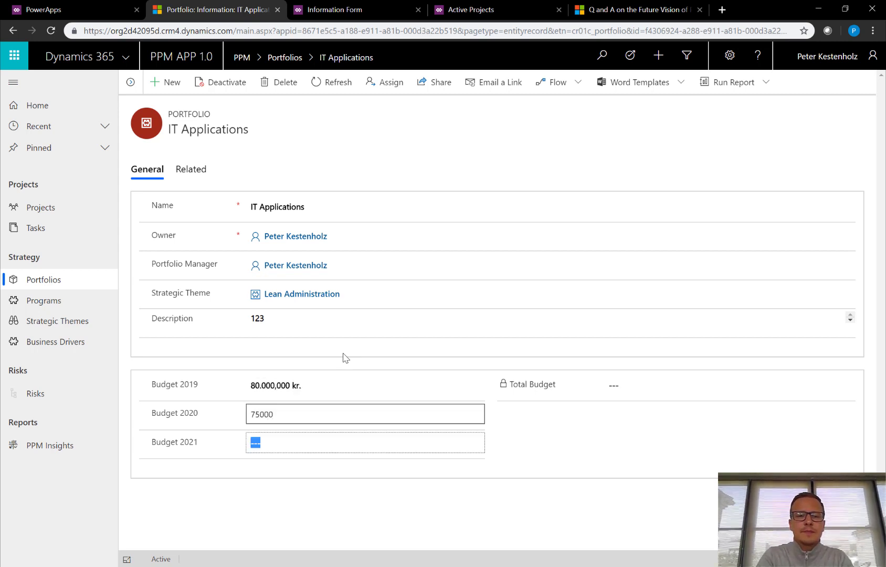
{"action": "type", "text": "0000"}
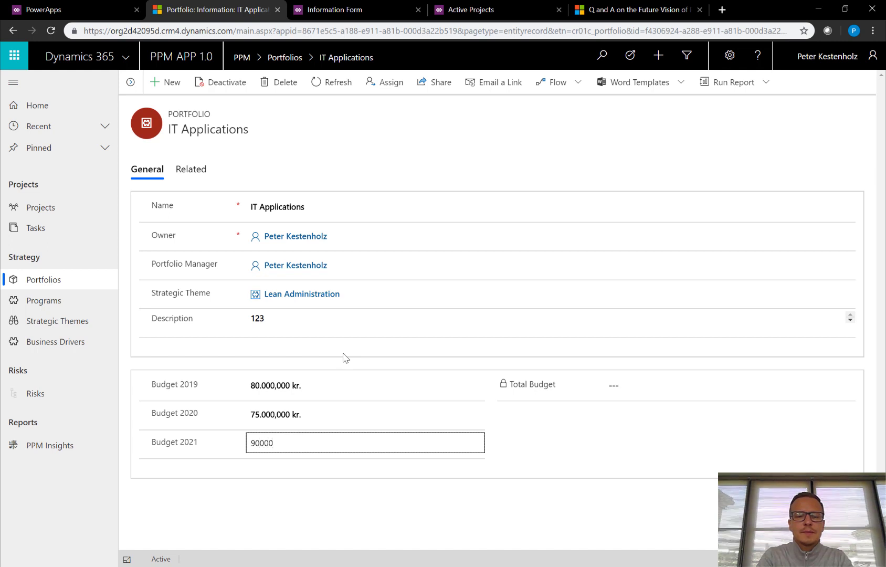
{"action": "key", "text": "Tab"}
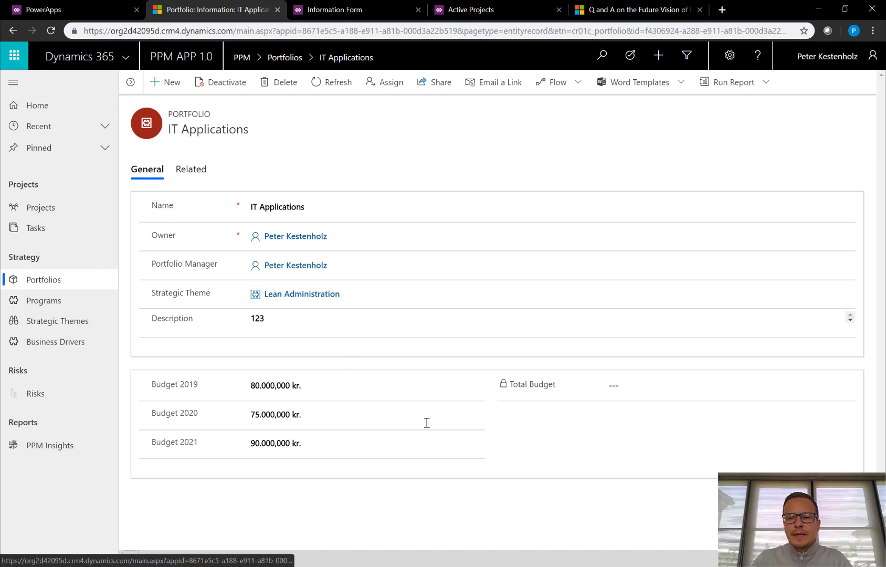
{"action": "left_click", "coordinate": [861, 559]}
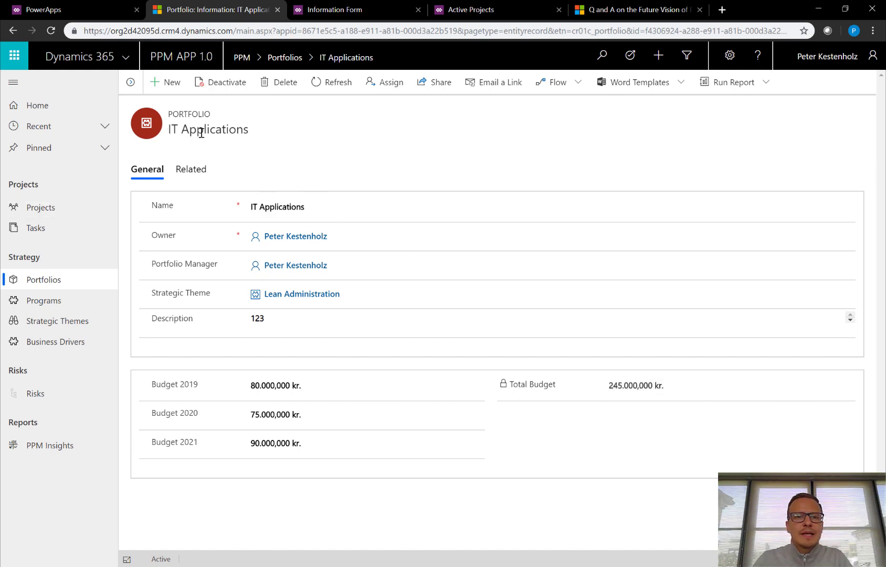
Start a new project named 'new it project' in the IT Applications portfolio.
{"action": "left_click", "coordinate": [49, 208]}
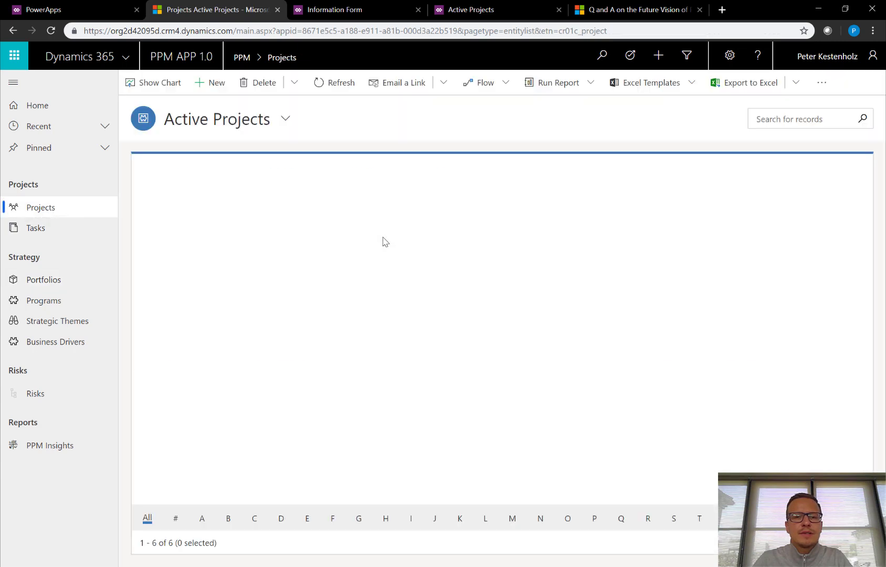
{"action": "left_click", "coordinate": [217, 83]}
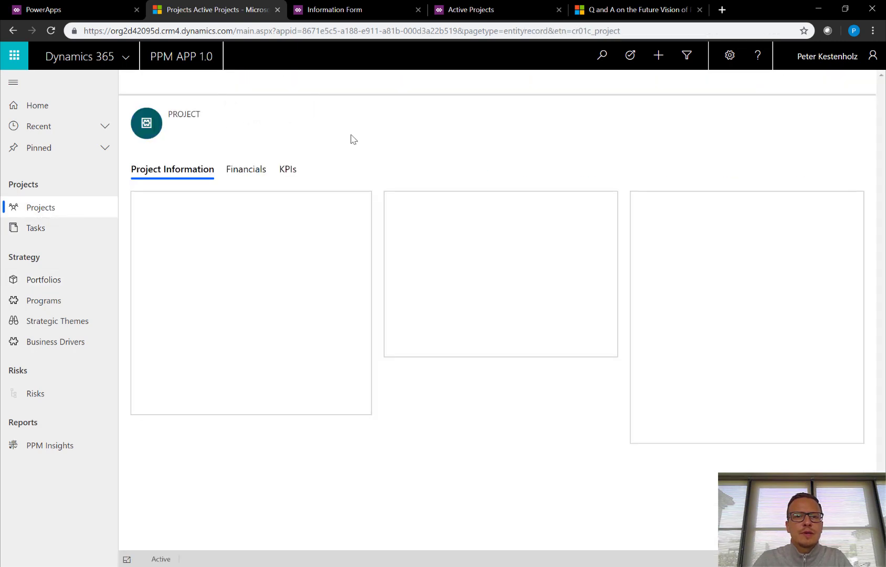
{"action": "left_click", "coordinate": [286, 267]}
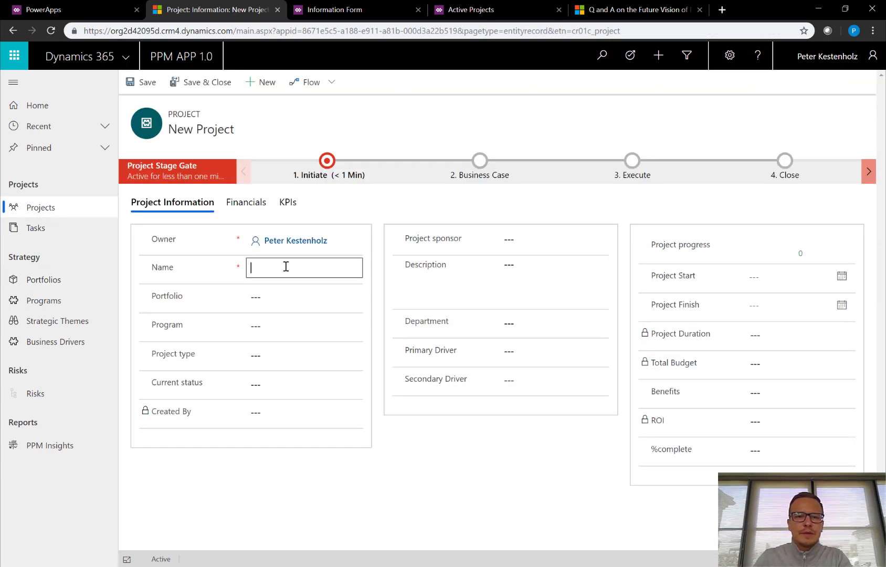
{"action": "type", "text": "new it project"}
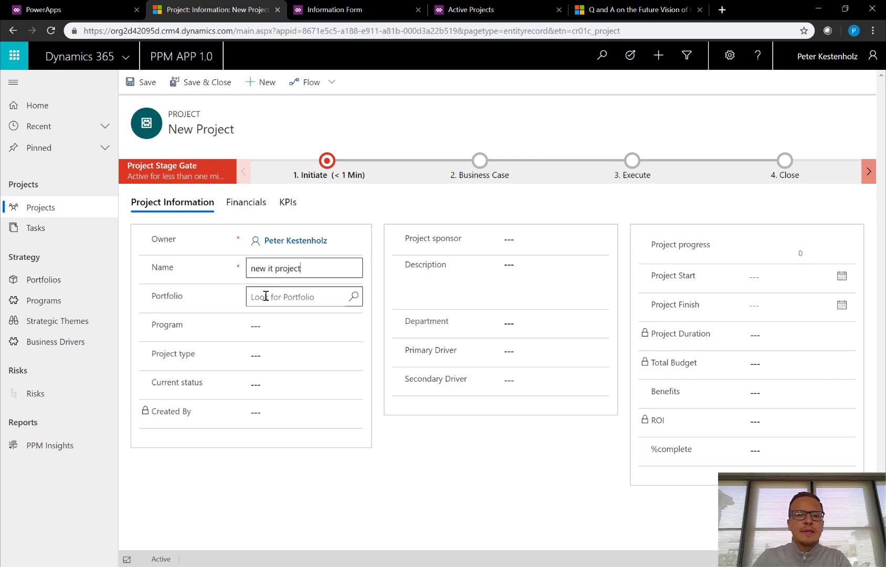
{"action": "left_click", "coordinate": [266, 296]}
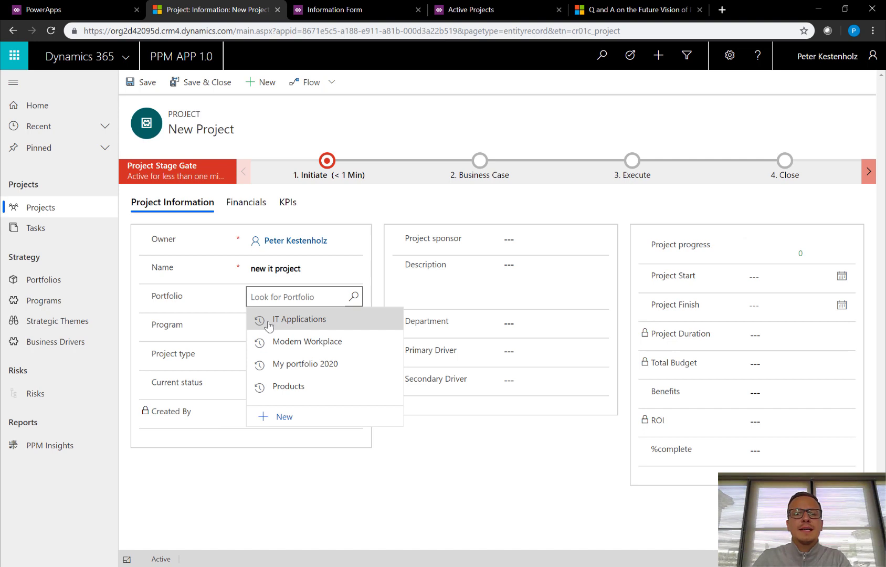
{"action": "left_click", "coordinate": [269, 326]}
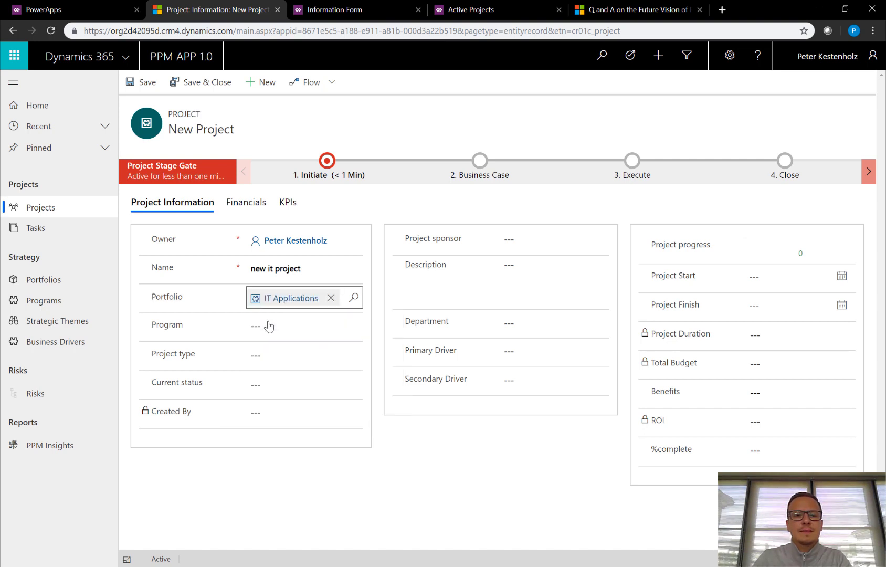
Set program ERP integration, project type Run, status Active, and save the project.
{"action": "left_click", "coordinate": [282, 328]}
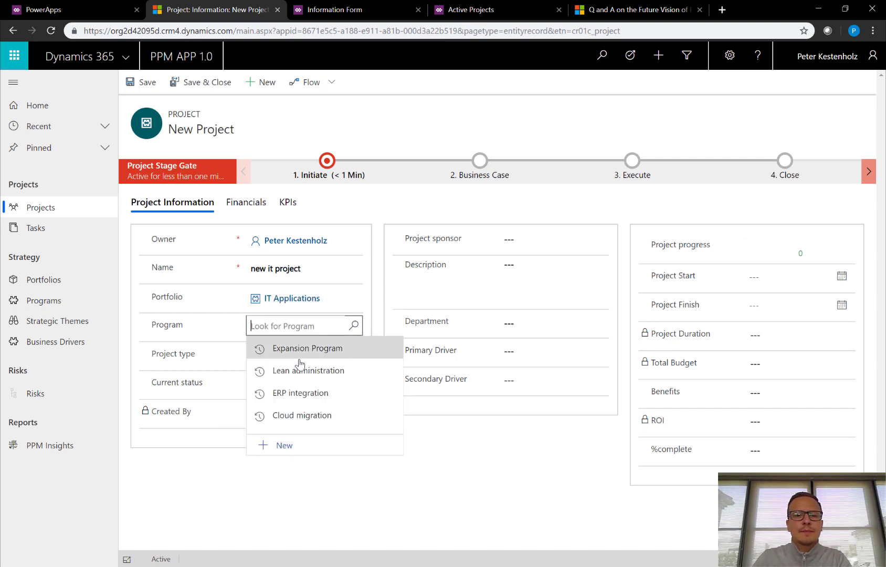
{"action": "left_click", "coordinate": [299, 394]}
{"action": "left_click", "coordinate": [300, 361]}
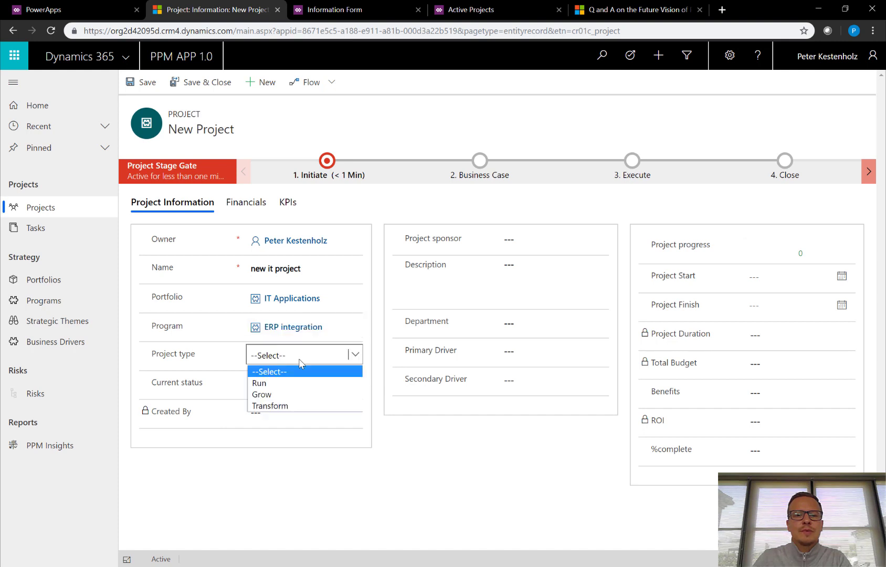
{"action": "left_click", "coordinate": [299, 384]}
{"action": "left_click", "coordinate": [293, 385]}
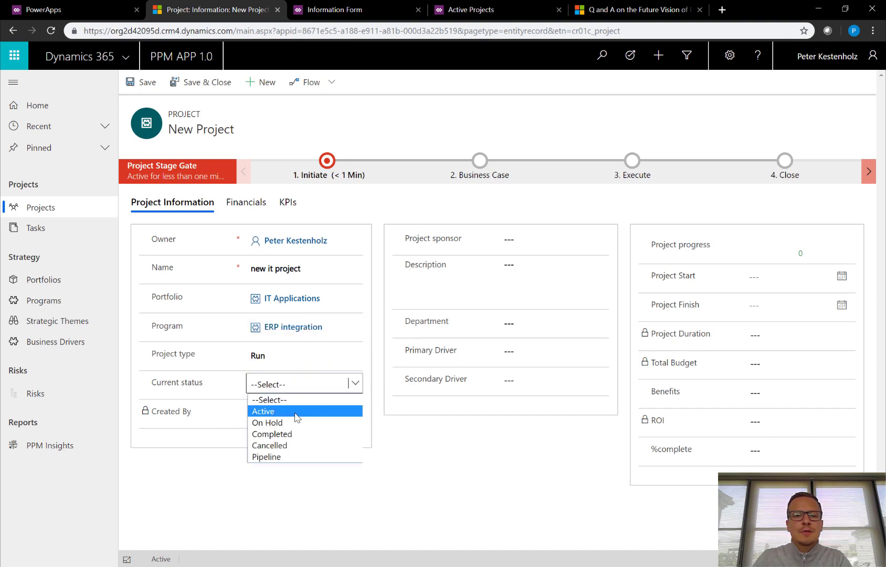
{"action": "left_click", "coordinate": [297, 415]}
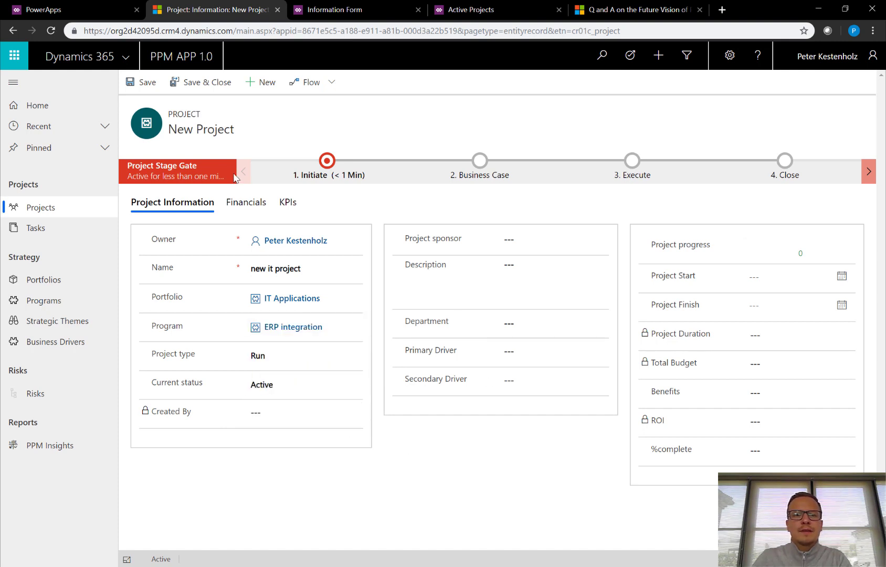
{"action": "left_click", "coordinate": [131, 83]}
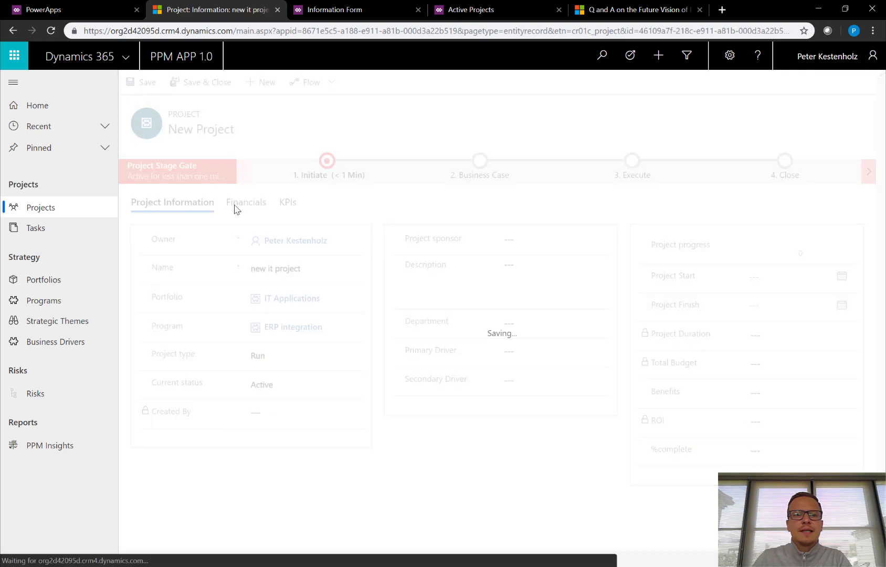
{"action": "left_click", "coordinate": [242, 205]}
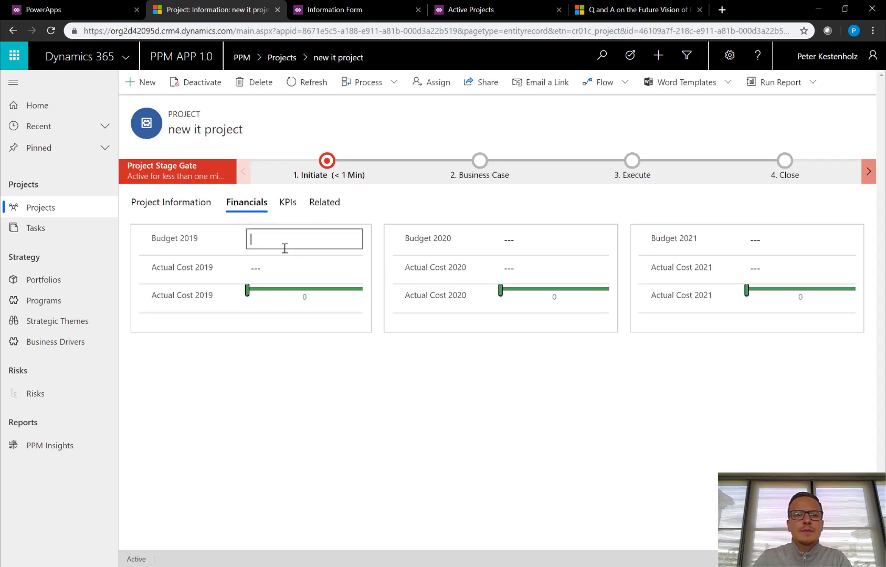
Enter budgets 500.000.000 (2019), 100.000.000 (2020), 150.000.000 kr. (2021); actuals 50.000.000, then zero.
{"action": "type", "text": "50"}
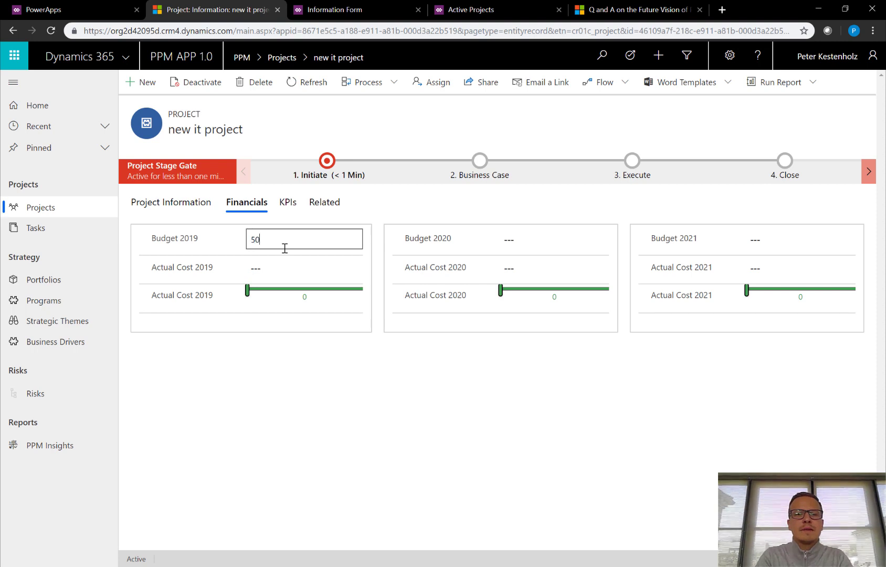
{"action": "type", "text": "0.000.000"}
{"action": "key", "text": "Tab"}
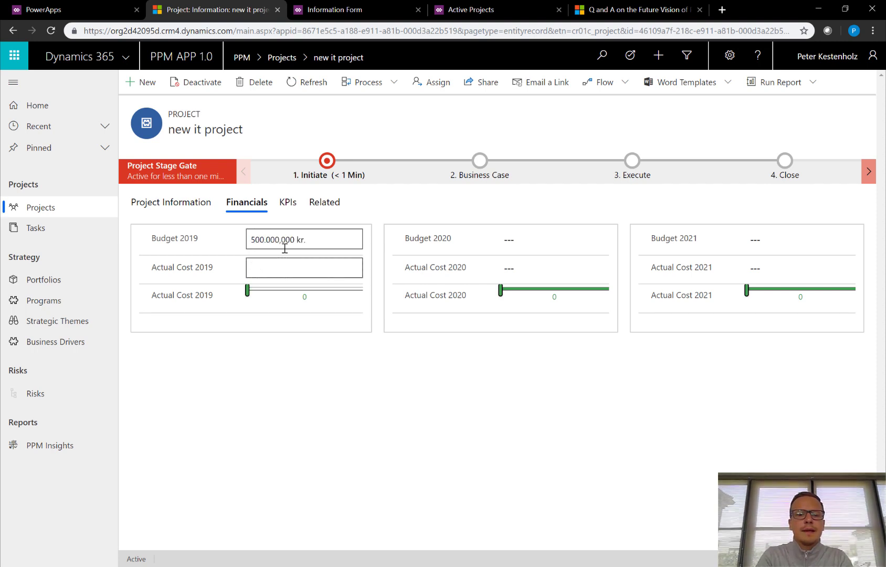
{"action": "type", "text": "50.000.000"}
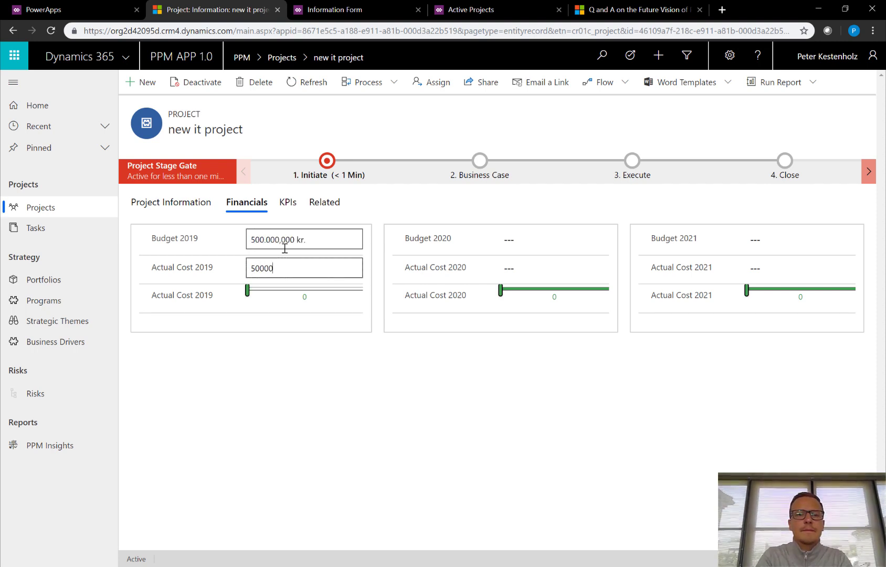
{"action": "key", "text": "Tab"}
{"action": "key", "text": "Tab"}
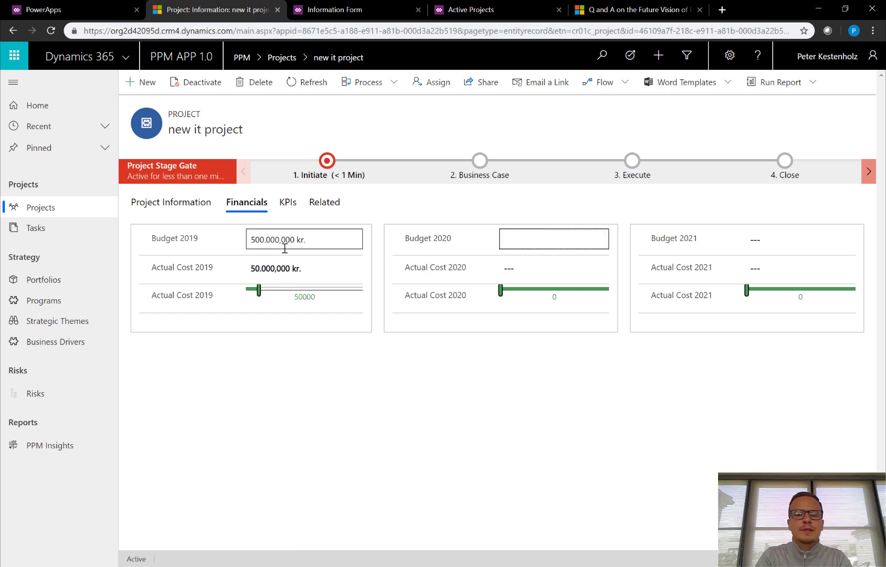
{"action": "type", "text": "100.00"}
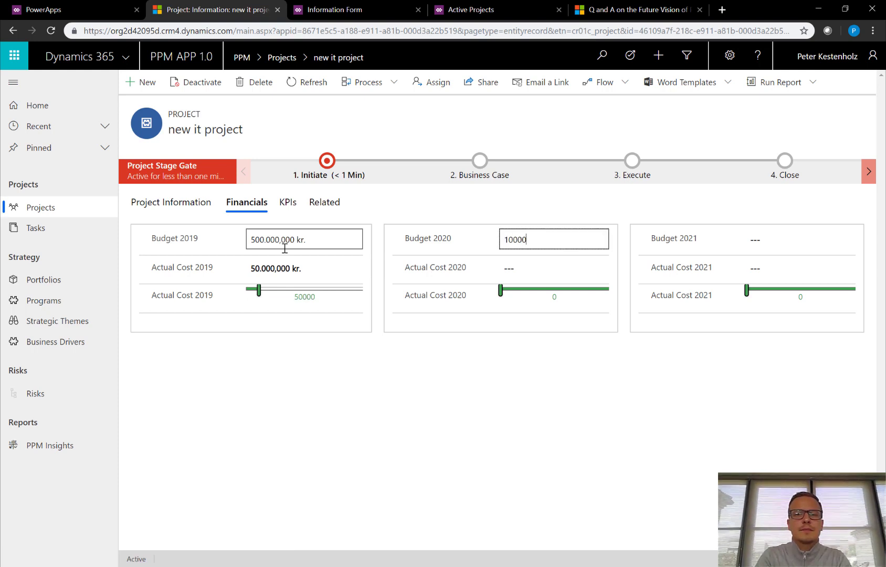
{"action": "type", "text": "0,000"}
{"action": "key", "text": "Tab"}
{"action": "type", "text": "0"}
{"action": "key", "text": "Tab"}
{"action": "key", "text": "Tab"}
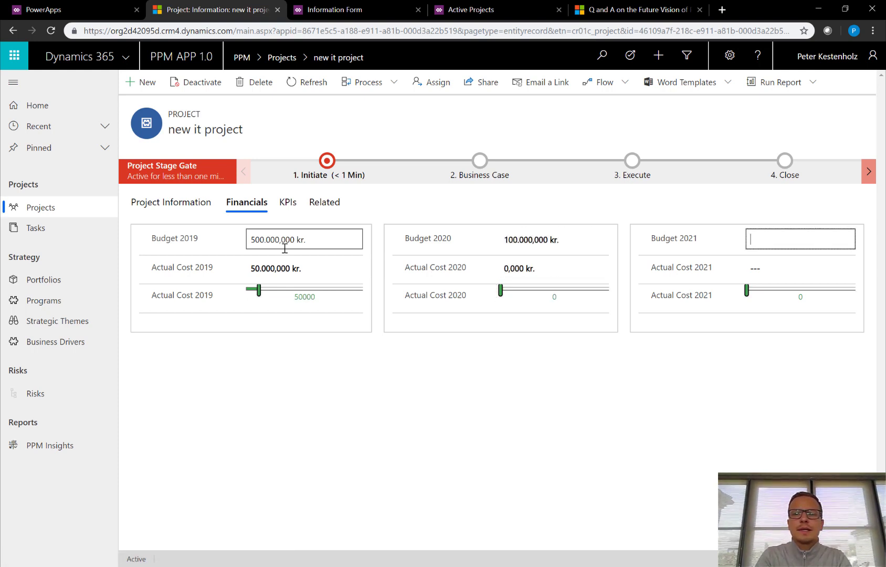
{"action": "type", "text": "150000000"}
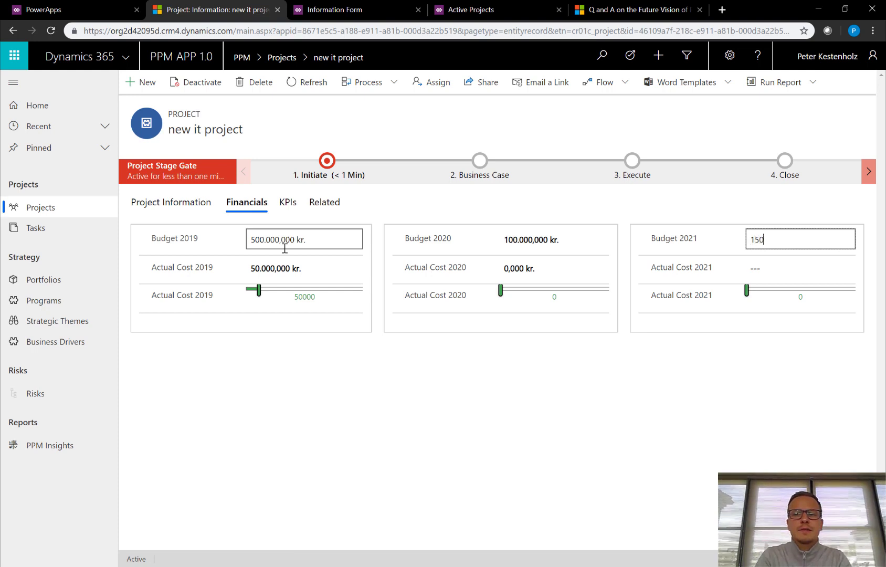
{"action": "key", "text": "Tab"}
{"action": "type", "text": "0"}
{"action": "key", "text": "Tab"}
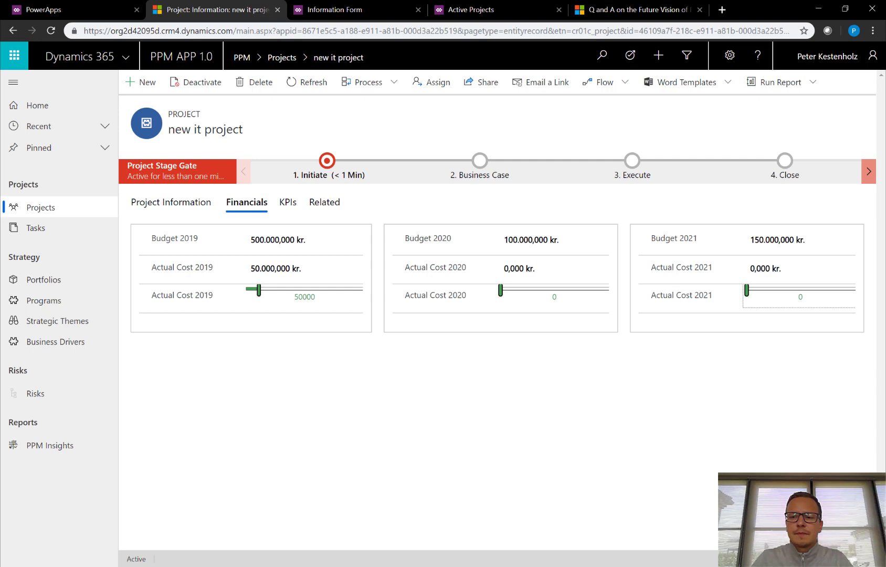
Save the project's financials and reopen the IT Applications portfolio.
{"action": "key", "text": "ctrl+s"}
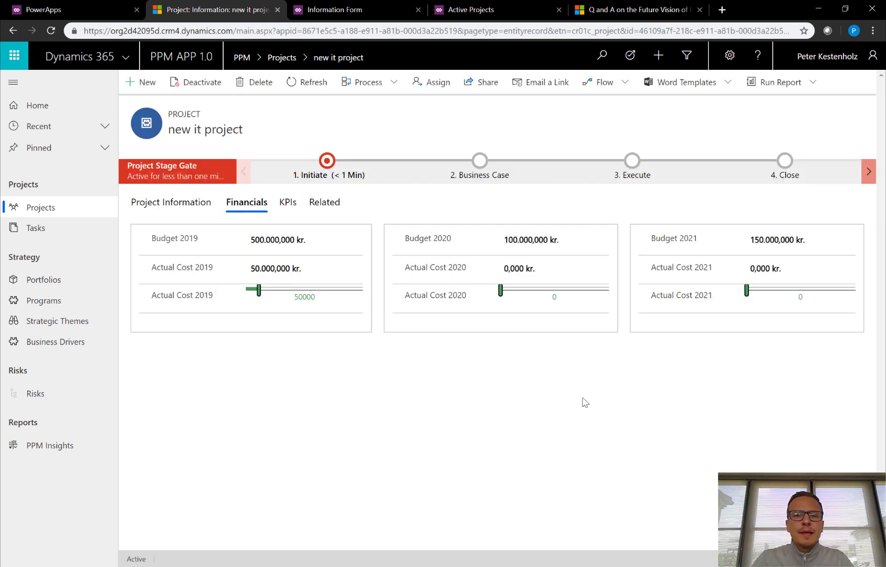
{"action": "left_click", "coordinate": [42, 283]}
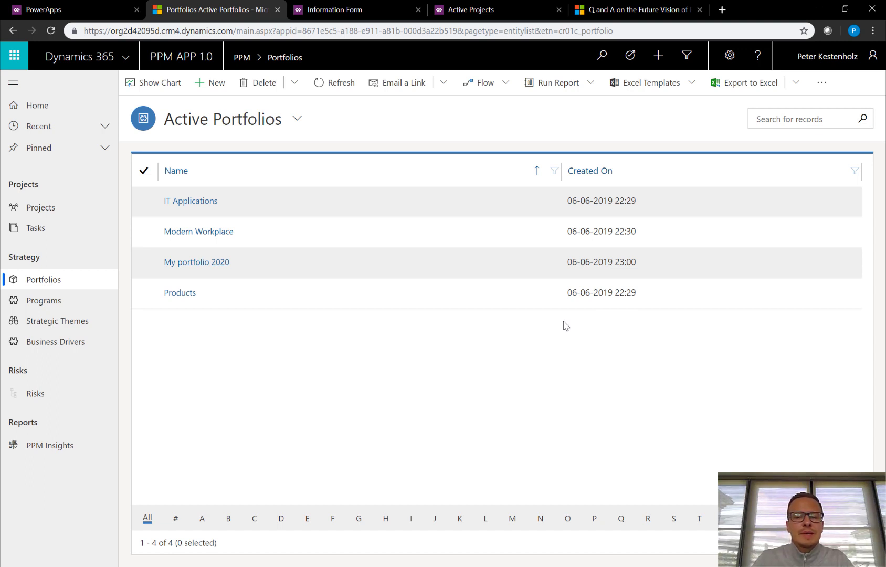
{"action": "left_click", "coordinate": [192, 201]}
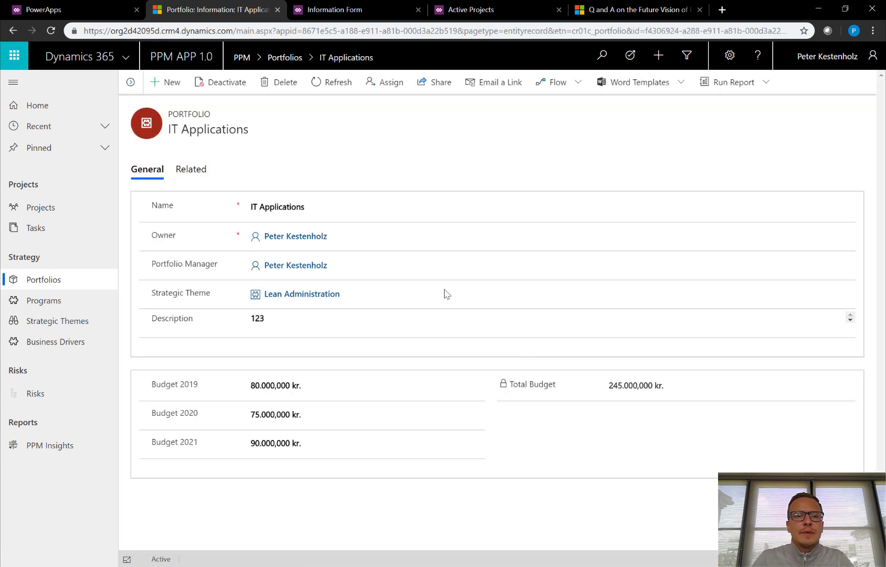
{"action": "left_click", "coordinate": [193, 170]}
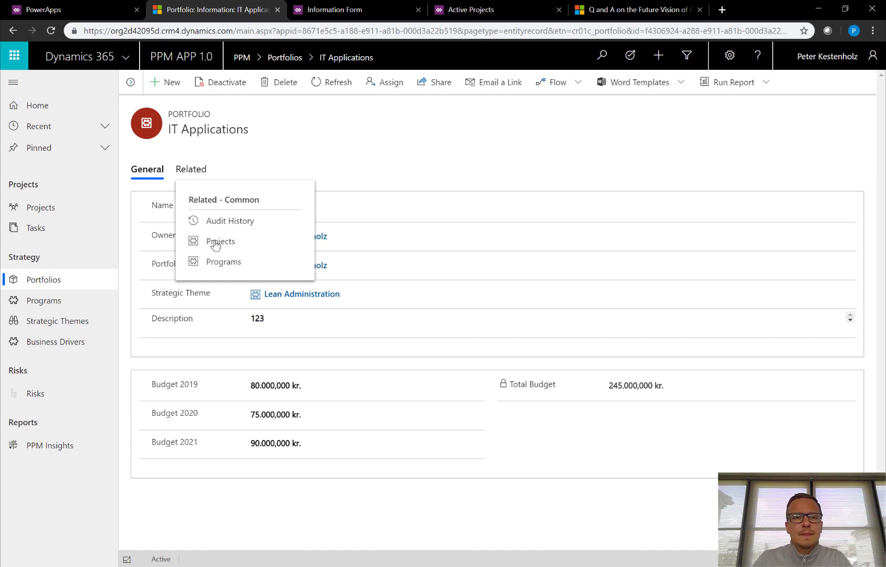
{"action": "left_click", "coordinate": [215, 242]}
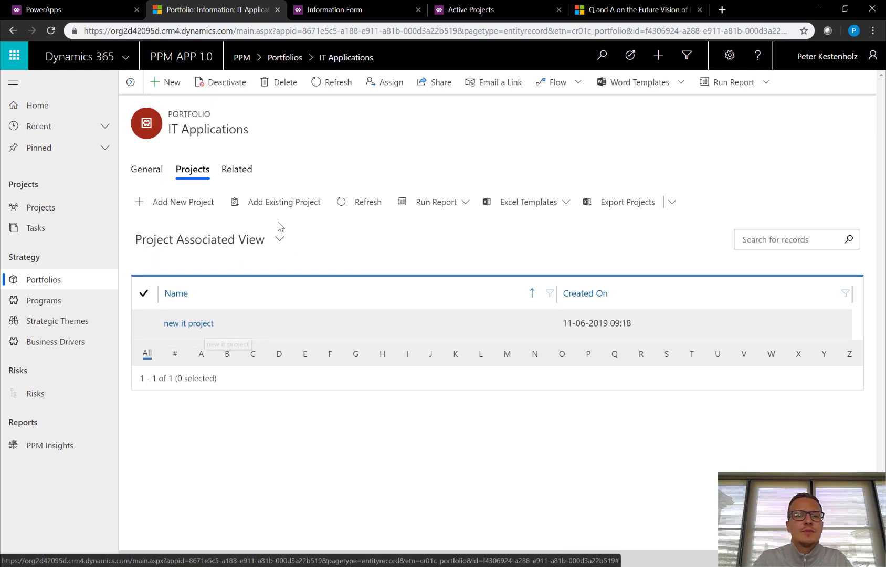
{"action": "left_click", "coordinate": [49, 286]}
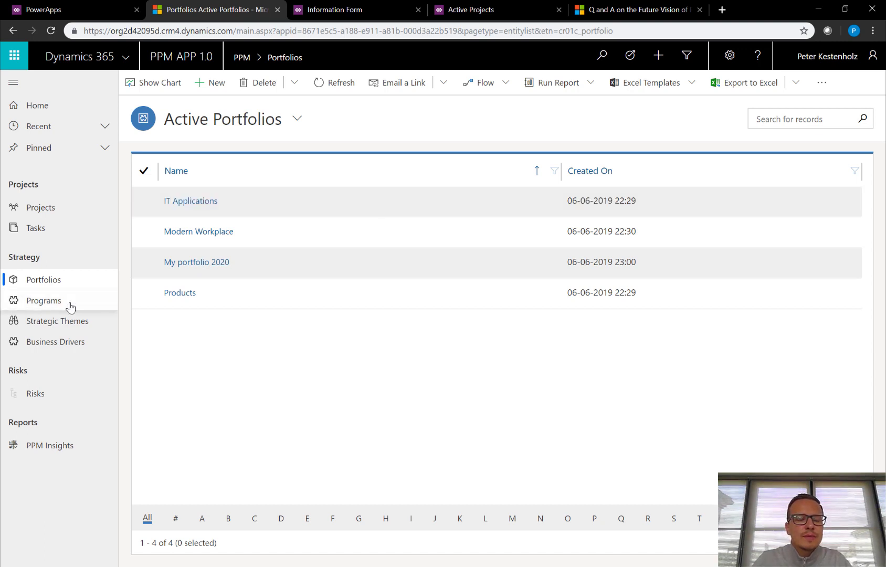
Open the ERP integration program and recalculate its Project Cost to 1.590.000.000 kr.
{"action": "left_click", "coordinate": [44, 303]}
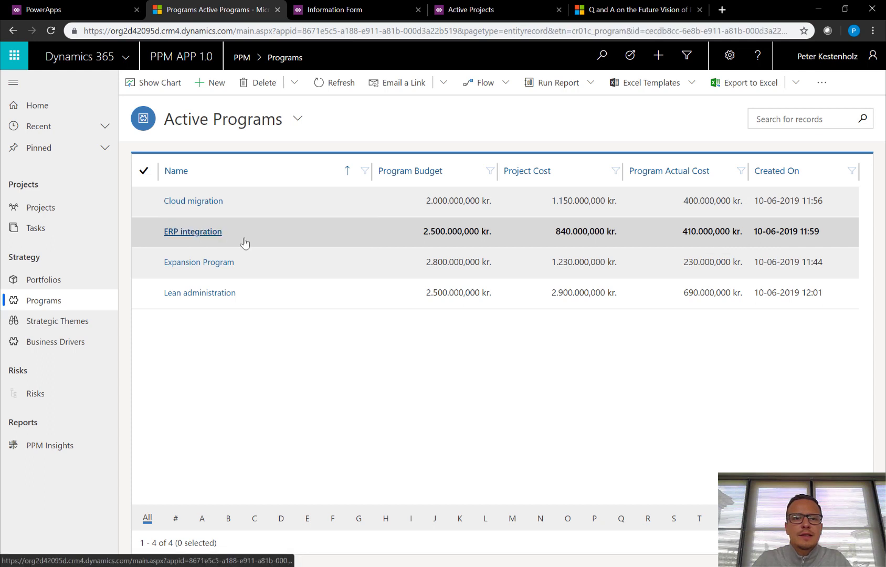
{"action": "left_click", "coordinate": [217, 232]}
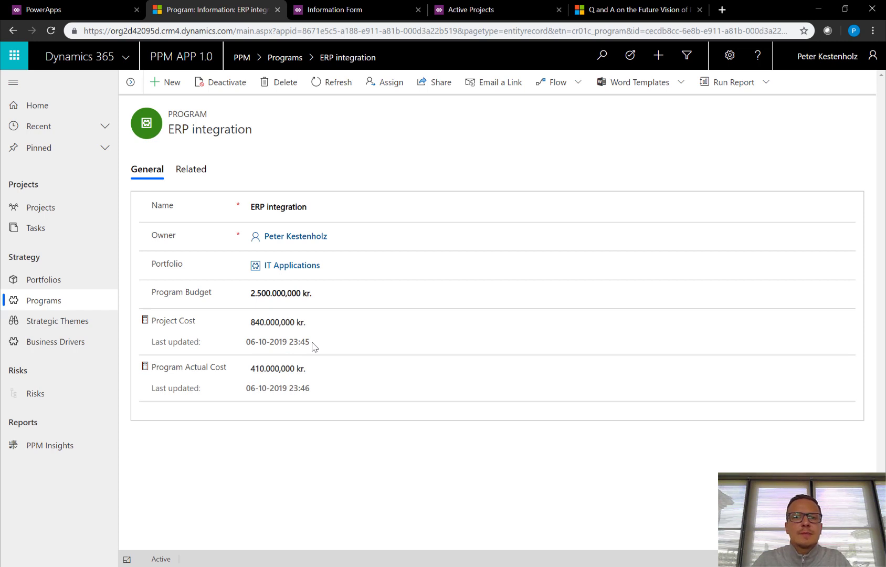
{"action": "left_click", "coordinate": [146, 322]}
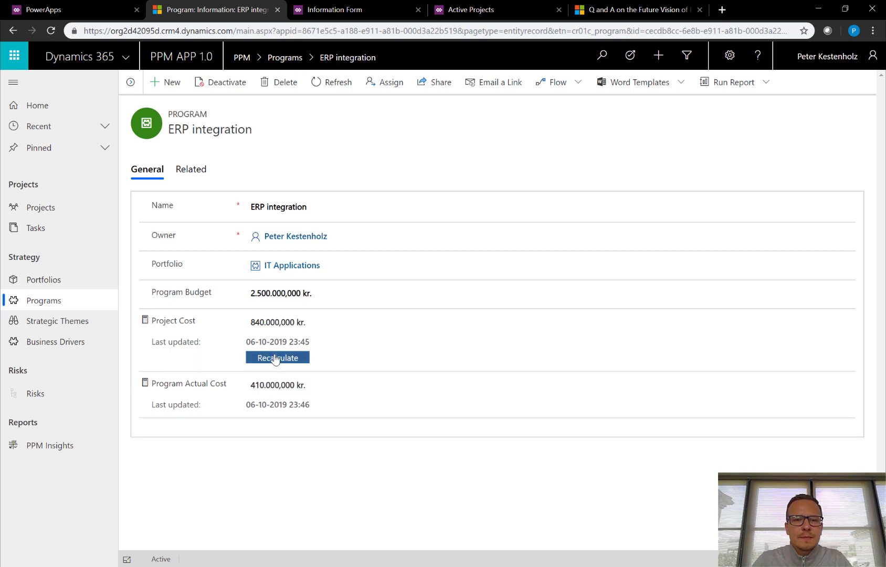
{"action": "left_click", "coordinate": [275, 360]}
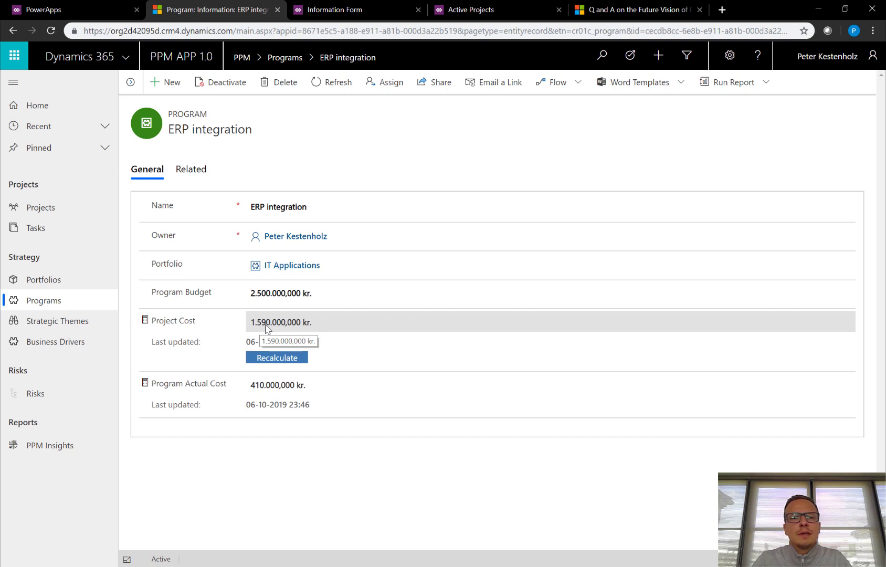
{"action": "left_click", "coordinate": [257, 293]}
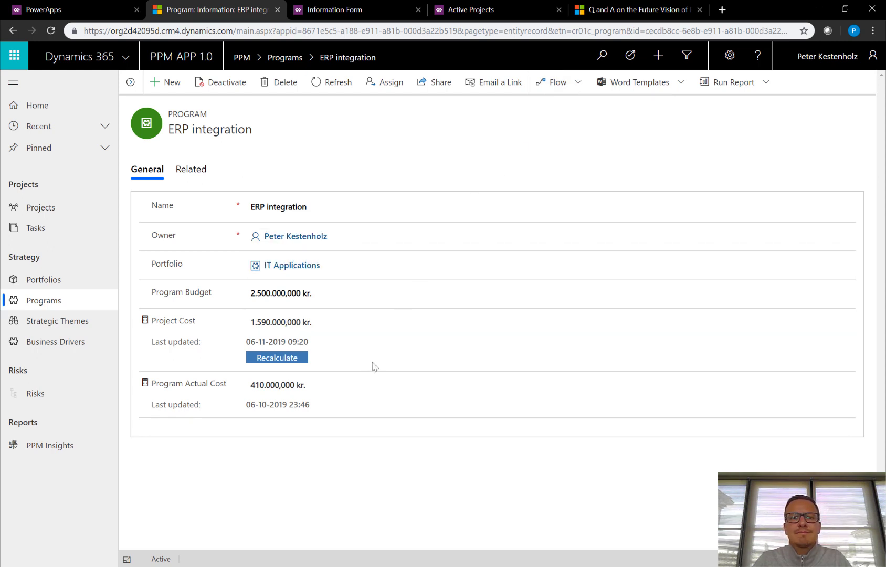
{"action": "left_click", "coordinate": [189, 173]}
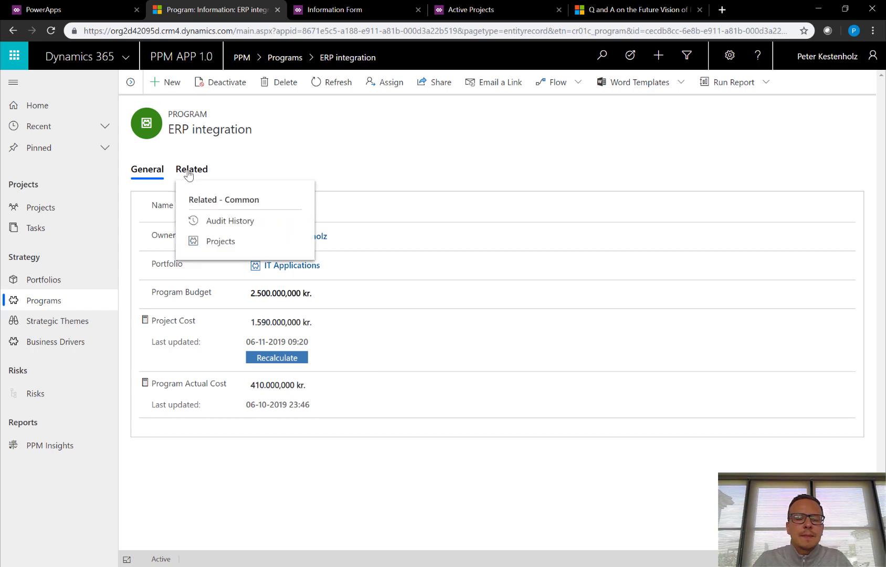
List ERP integration's related projects, preview a prefilled new project form, then go to Risks.
{"action": "left_click", "coordinate": [220, 243]}
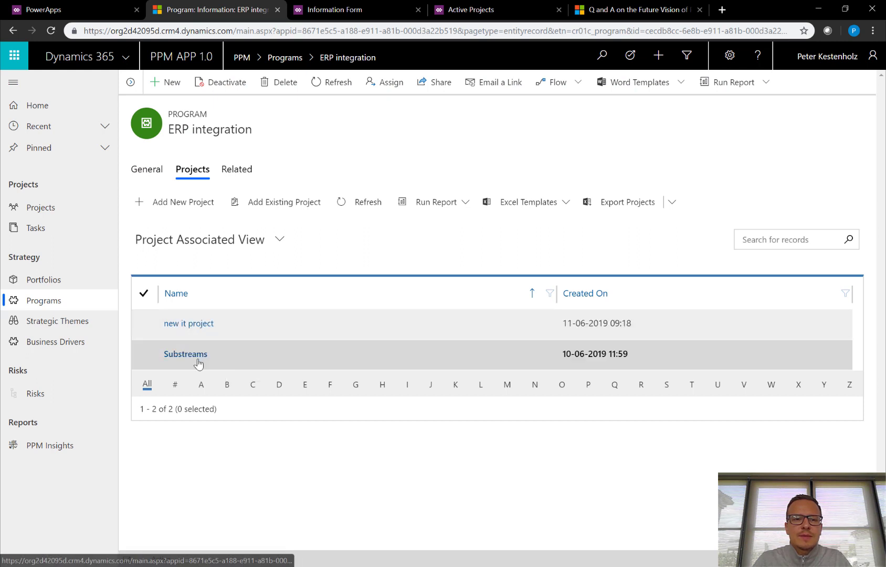
{"action": "left_click", "coordinate": [187, 213]}
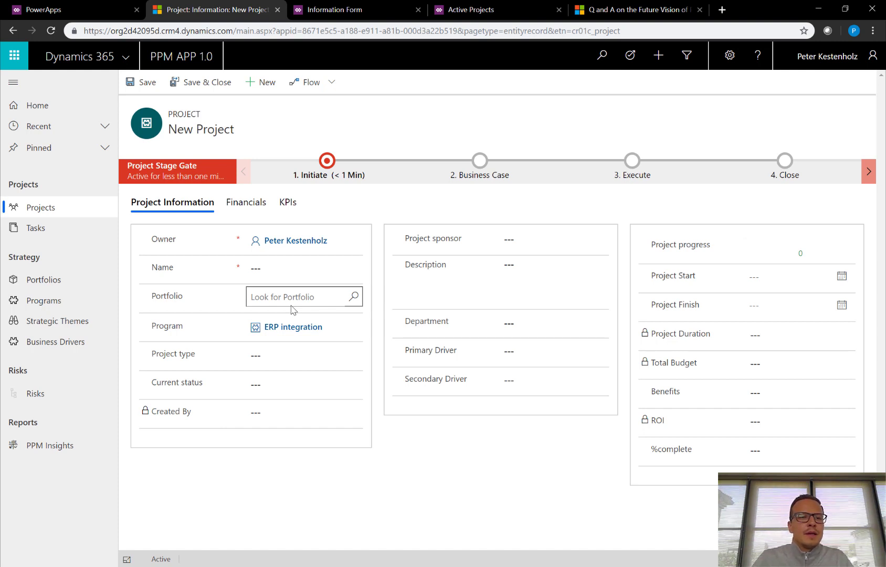
{"action": "left_click", "coordinate": [44, 394]}
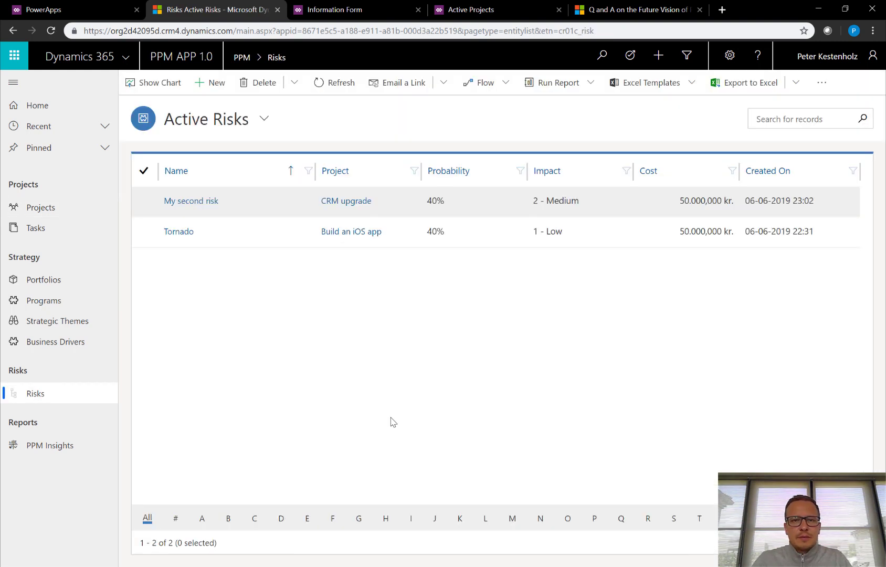
Start a new risk 'risk 200' for new it project with description 'sf' and Medium impact.
{"action": "left_click", "coordinate": [210, 82]}
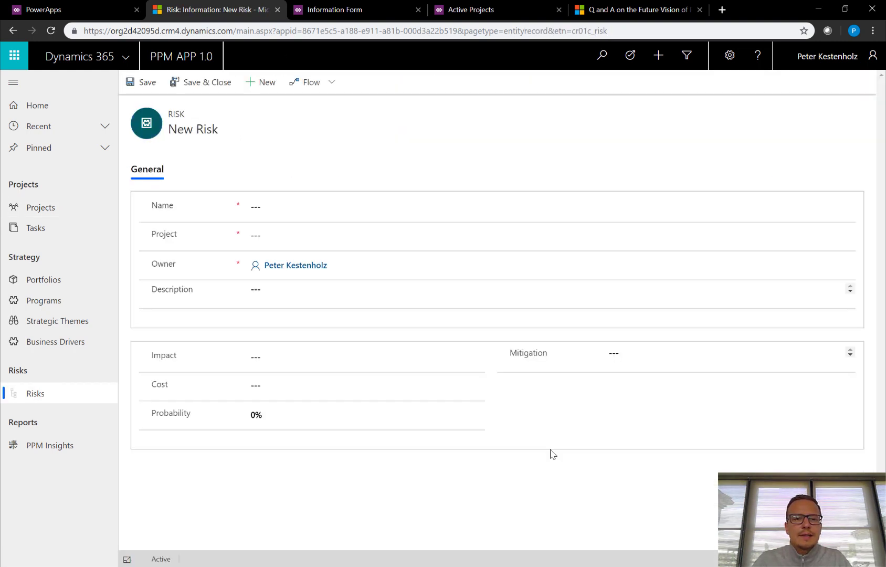
{"action": "left_click", "coordinate": [382, 210]}
{"action": "type", "text": "risk 200"}
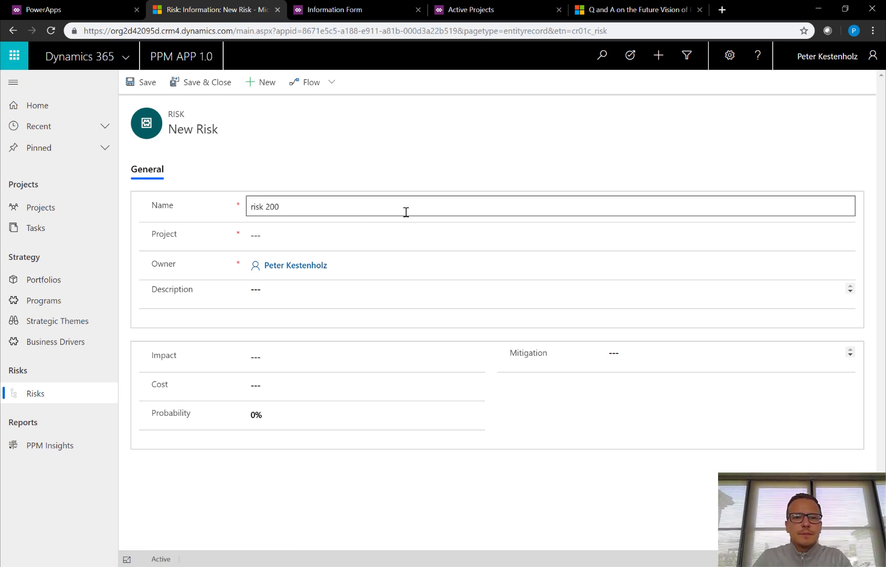
{"action": "left_click", "coordinate": [364, 236]}
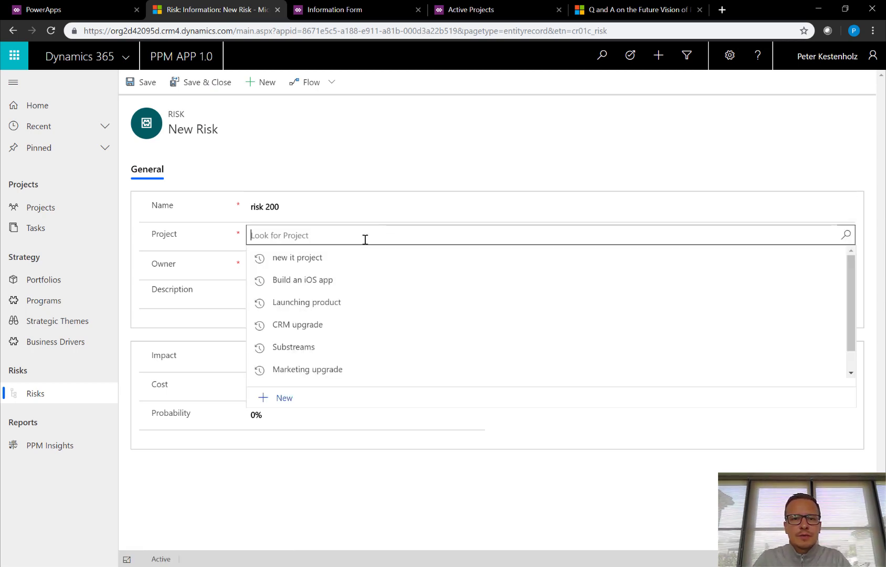
{"action": "left_click", "coordinate": [307, 263]}
{"action": "left_click", "coordinate": [294, 291]}
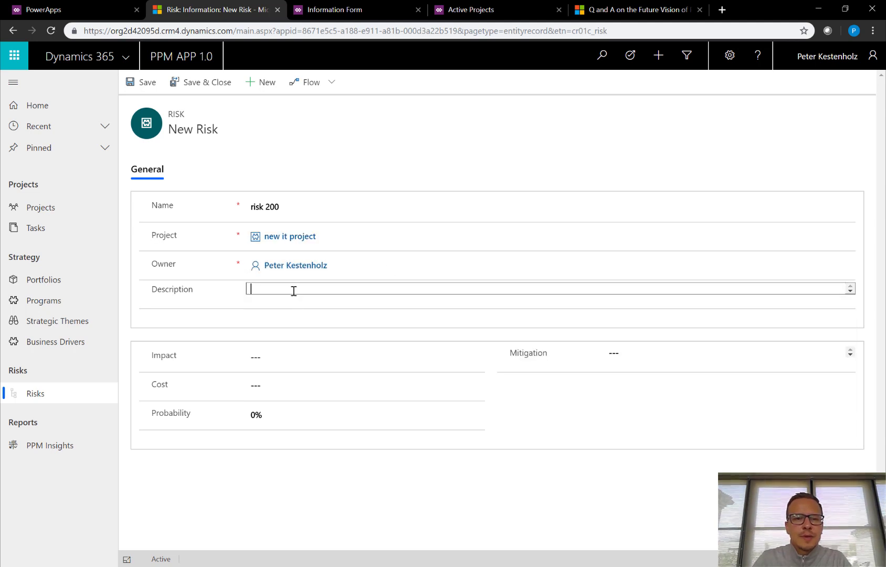
{"action": "type", "text": "sf"}
{"action": "left_click", "coordinate": [286, 358]}
{"action": "left_click", "coordinate": [284, 399]}
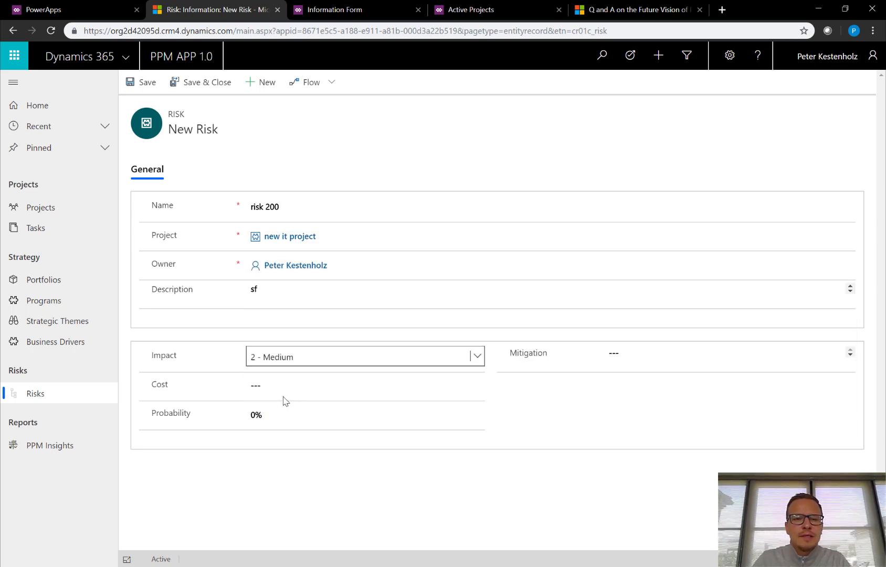
Set cost 50.000,000 kr., probability 40% and mitigation 'dfgdlgkjdlgjl', then save the risk.
{"action": "left_click", "coordinate": [286, 394]}
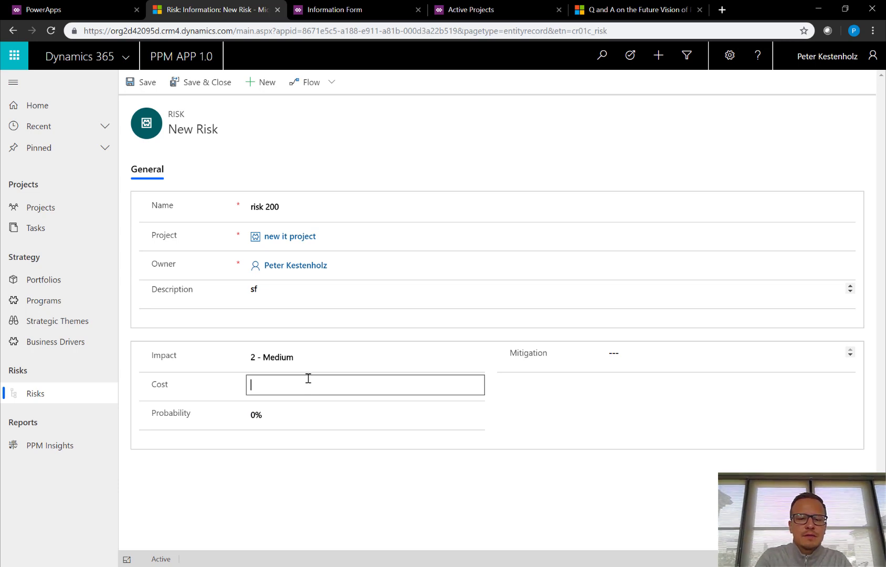
{"action": "type", "text": "50000"}
{"action": "key", "text": "Tab"}
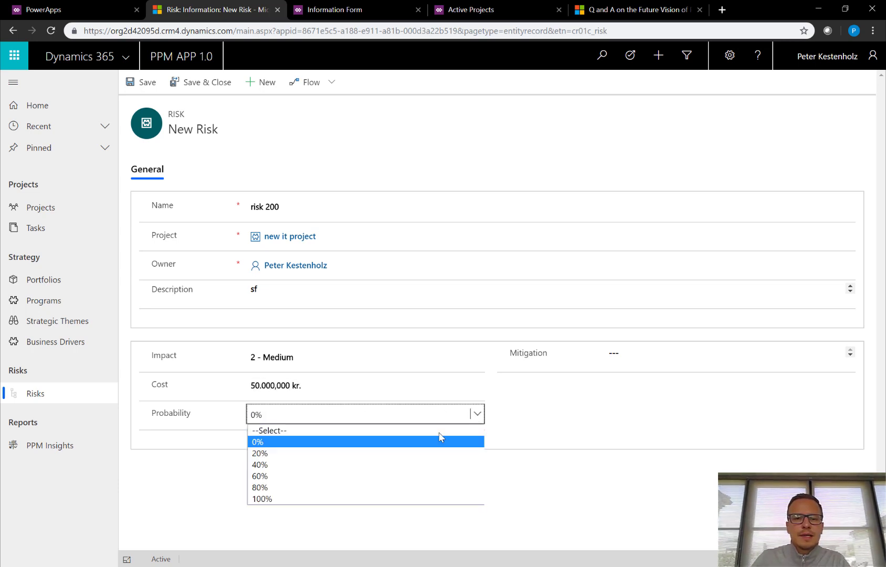
{"action": "left_click", "coordinate": [476, 415]}
{"action": "left_click", "coordinate": [342, 464]}
{"action": "left_click", "coordinate": [683, 353]}
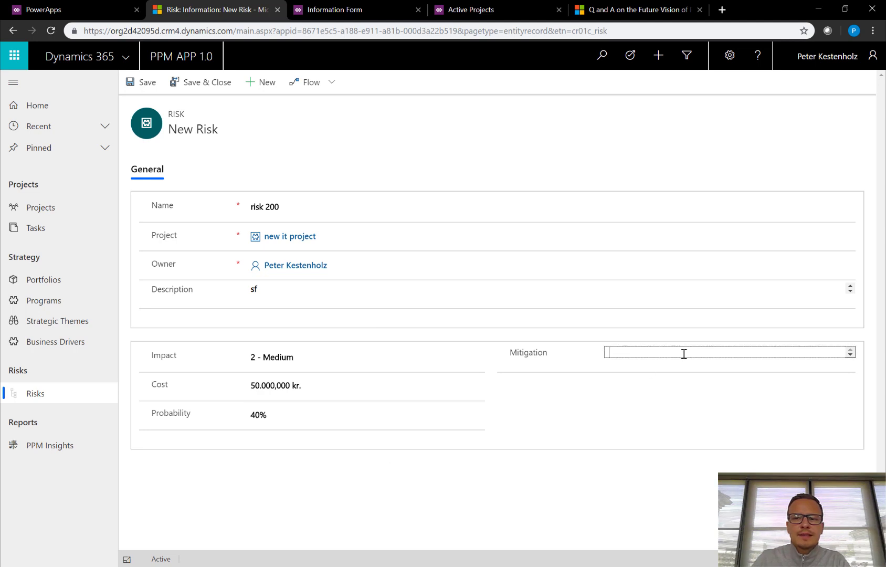
{"action": "type", "text": "dfgdlgkjdlgjl"}
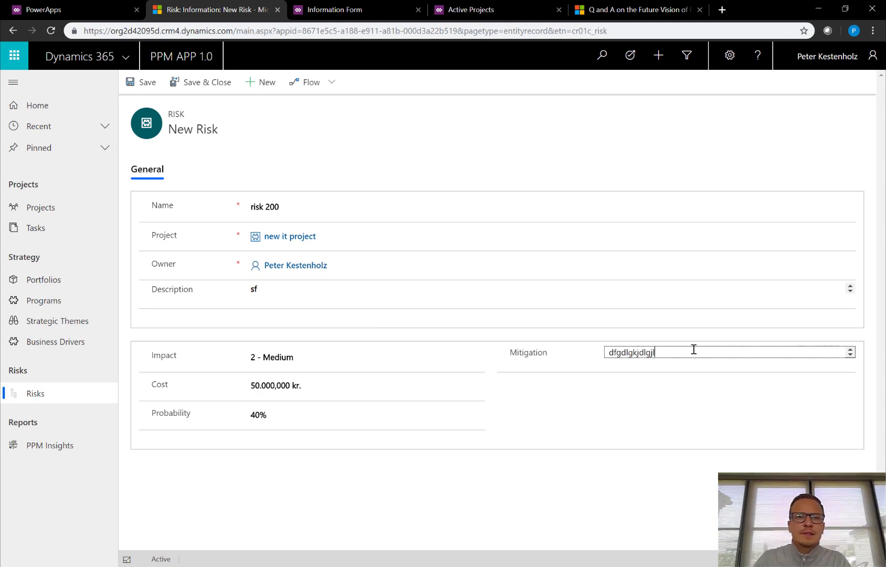
{"action": "left_click", "coordinate": [148, 84]}
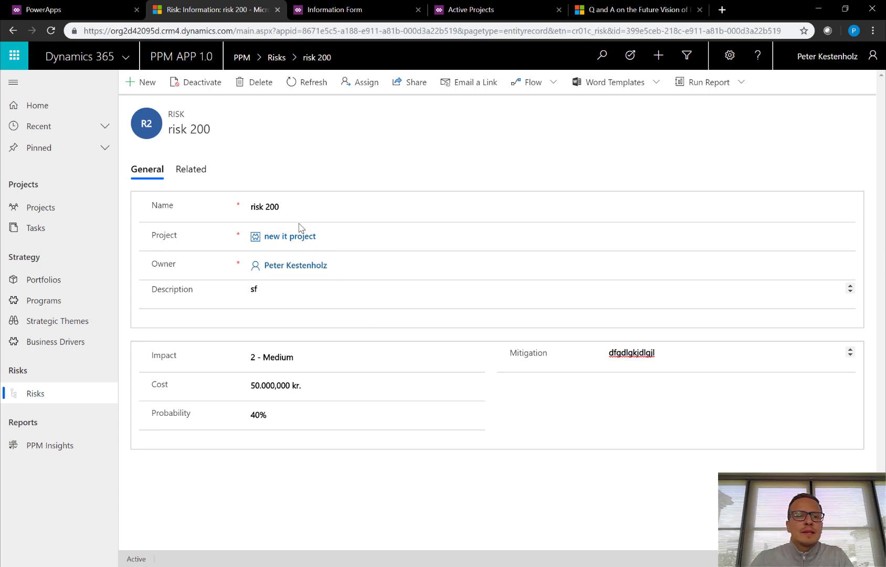
{"action": "left_click", "coordinate": [48, 209]}
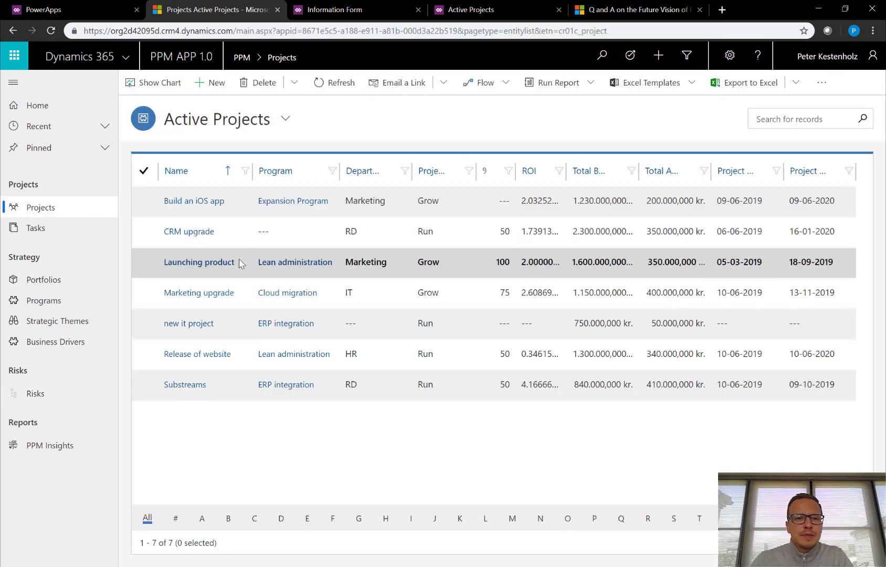
View risk 200 among new it project's related Risks, then open PPM Insights.
{"action": "left_click", "coordinate": [202, 323]}
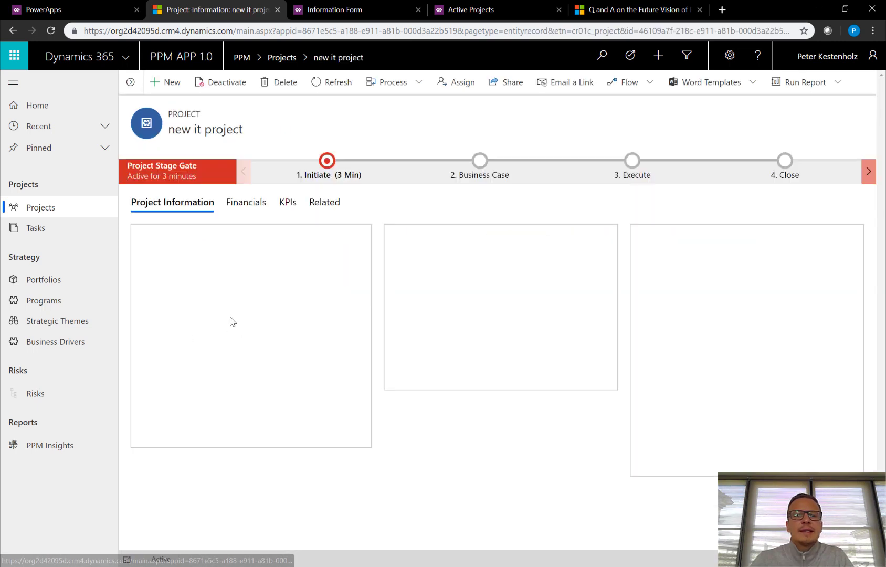
{"action": "left_click", "coordinate": [325, 202]}
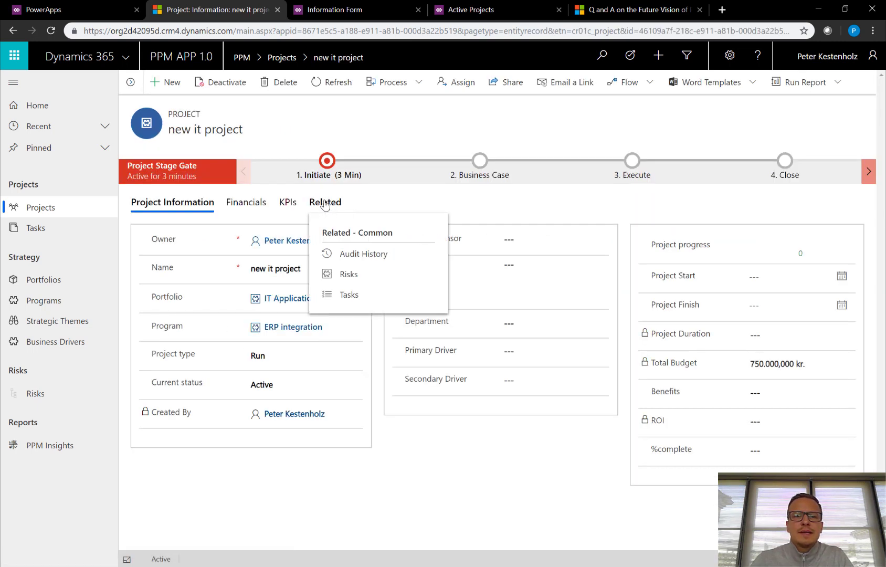
{"action": "left_click", "coordinate": [348, 275]}
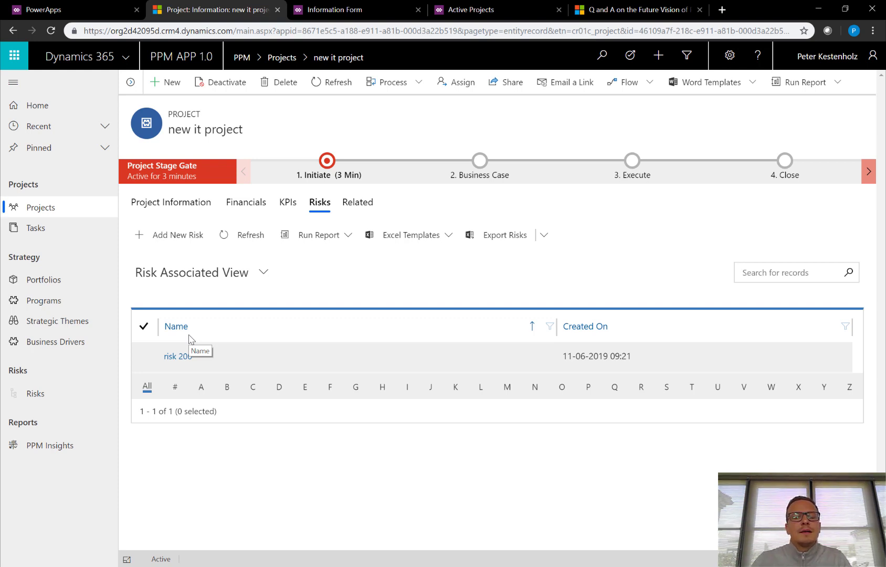
{"action": "left_click", "coordinate": [47, 447]}
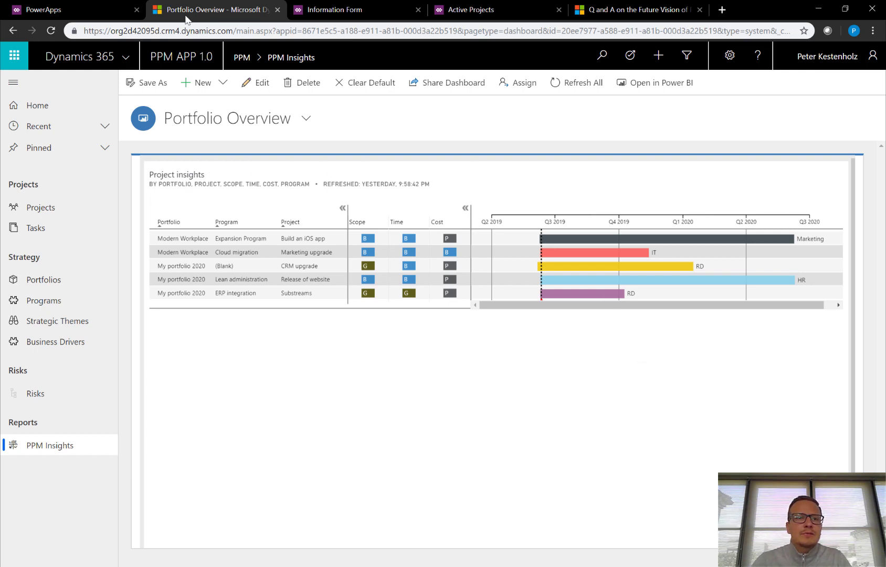
Collapse the sitemap, toggle the Gantt column groups, and view Project insights full screen.
{"action": "left_click", "coordinate": [14, 82]}
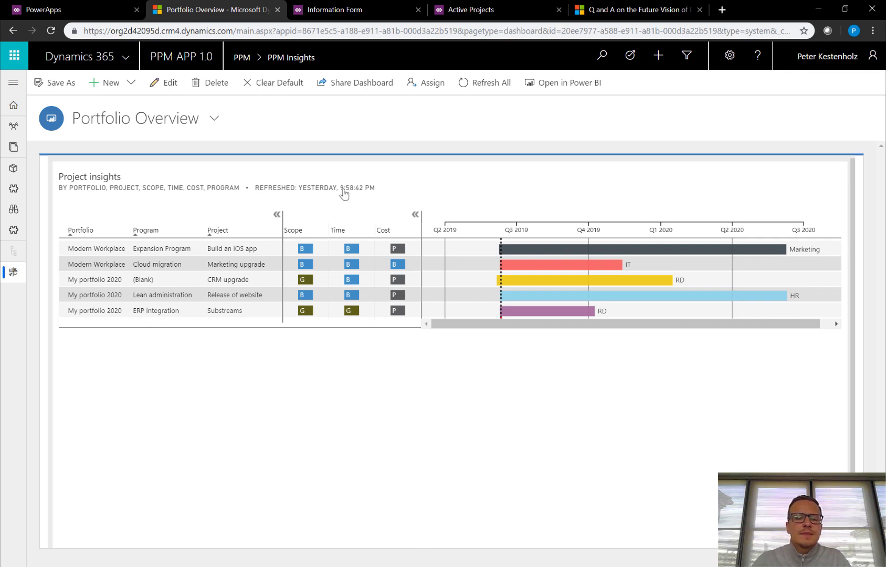
{"action": "left_click", "coordinate": [277, 214]}
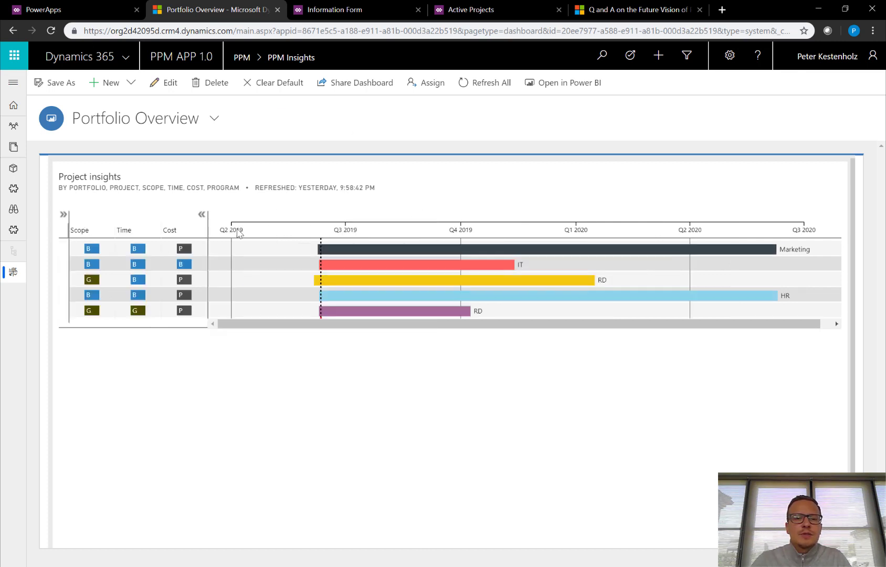
{"action": "left_click", "coordinate": [201, 220]}
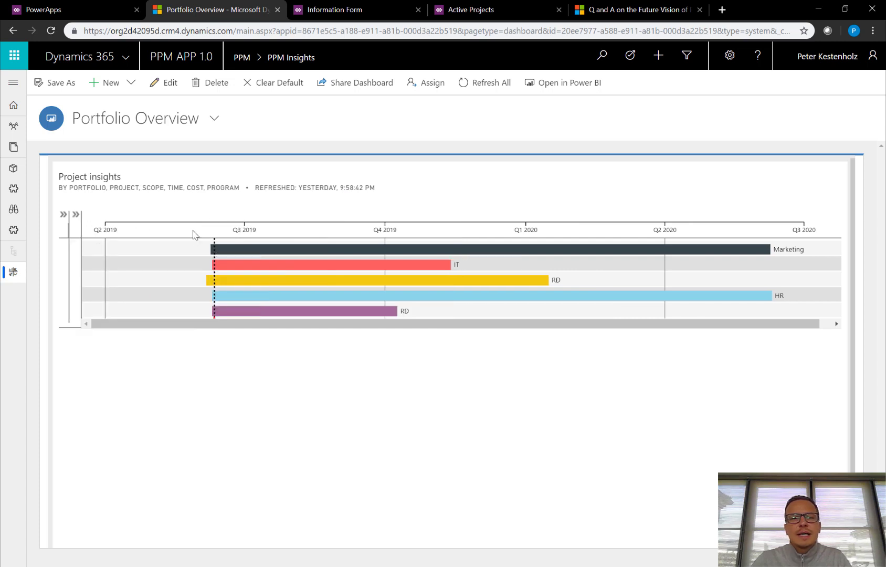
{"action": "left_click", "coordinate": [78, 217]}
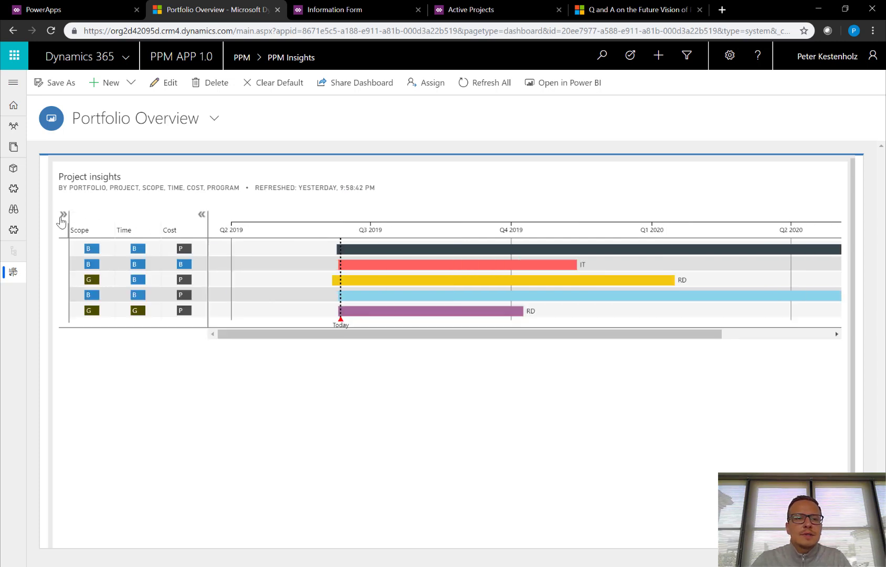
{"action": "left_click", "coordinate": [63, 215]}
{"action": "left_click", "coordinate": [345, 410]}
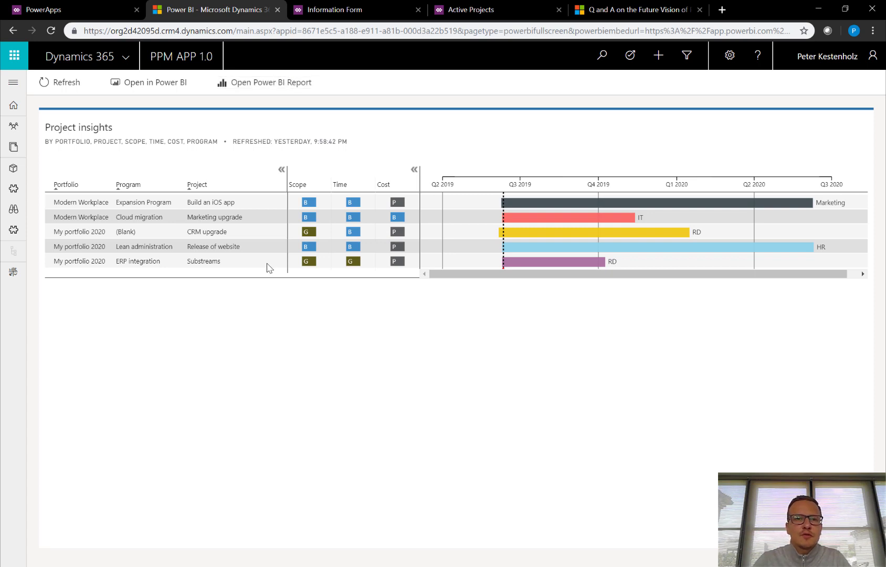
{"action": "left_click", "coordinate": [15, 273]}
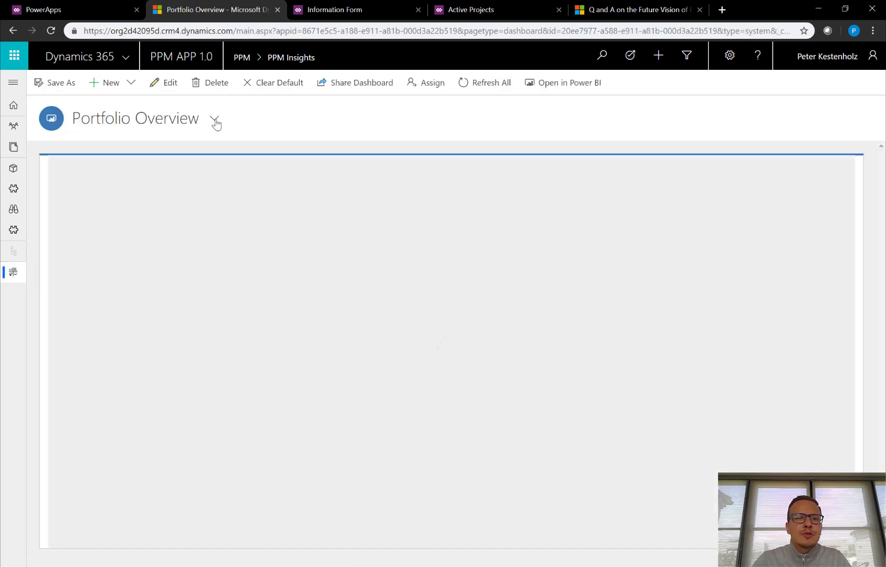
{"action": "left_click", "coordinate": [215, 121]}
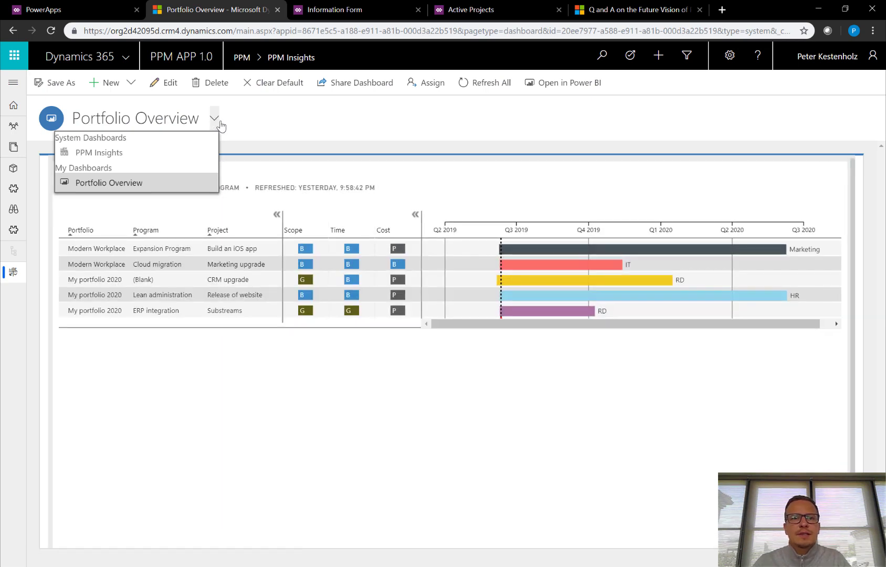
Switch to the PPM Insights dashboard and filter it to Run projects via the visual filter.
{"action": "left_click", "coordinate": [88, 156]}
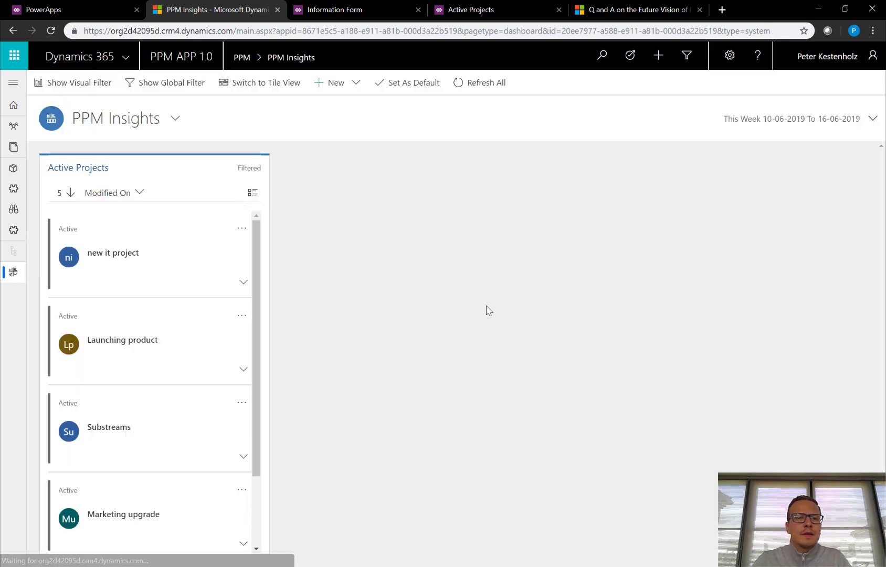
{"action": "scroll", "coordinate": [156, 275], "scroll_direction": "down", "scroll_amount": 2}
{"action": "scroll", "coordinate": [157, 314], "scroll_direction": "up", "scroll_amount": 2}
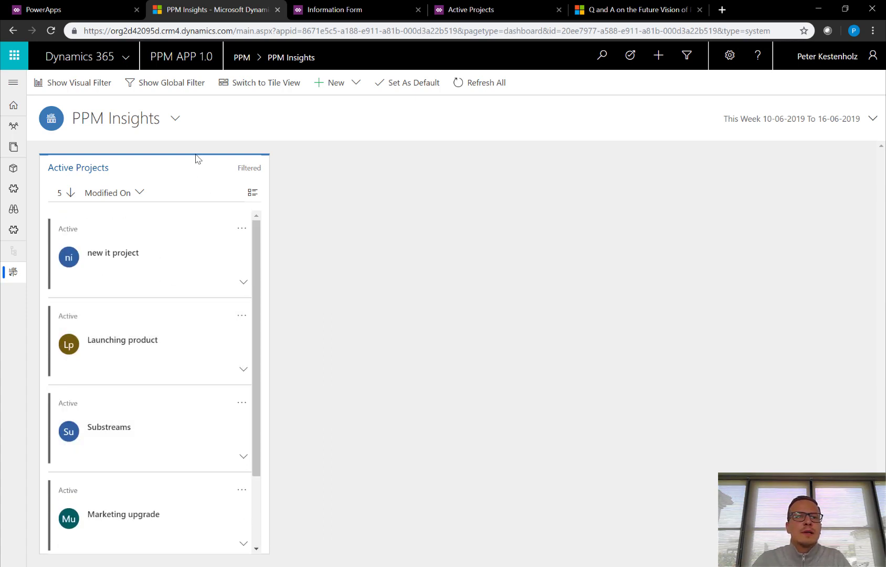
{"action": "left_click", "coordinate": [91, 92]}
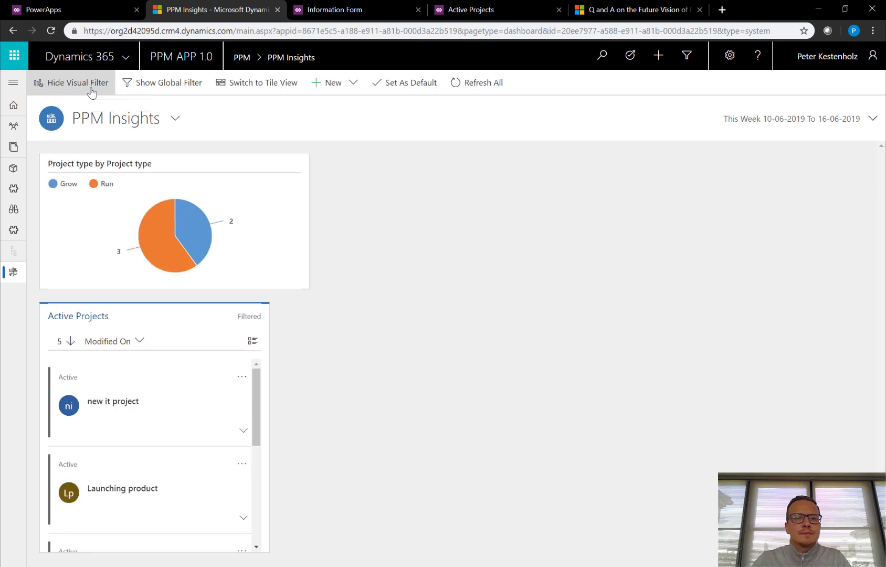
{"action": "scroll", "coordinate": [142, 473], "scroll_direction": "down", "scroll_amount": 3}
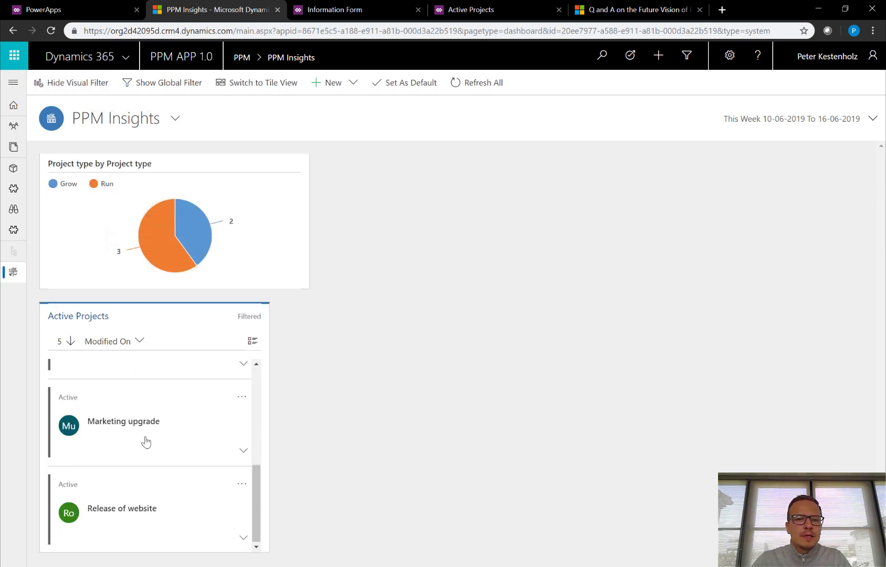
{"action": "scroll", "coordinate": [145, 447], "scroll_direction": "up", "scroll_amount": 3}
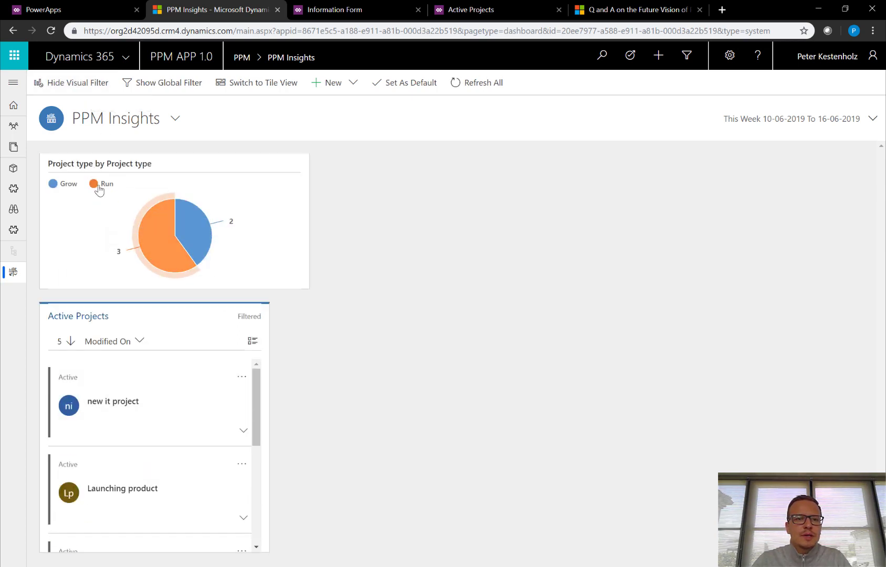
{"action": "left_click", "coordinate": [157, 243]}
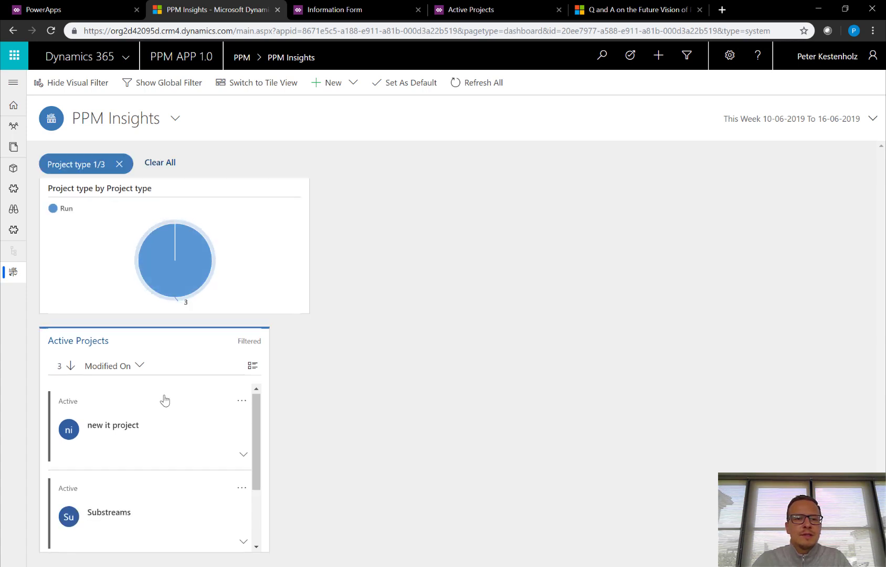
Expand the Substreams card, then restore the navigation and open Active Projects.
{"action": "scroll", "coordinate": [168, 415], "scroll_direction": "down", "scroll_amount": 3}
{"action": "left_click", "coordinate": [243, 450]}
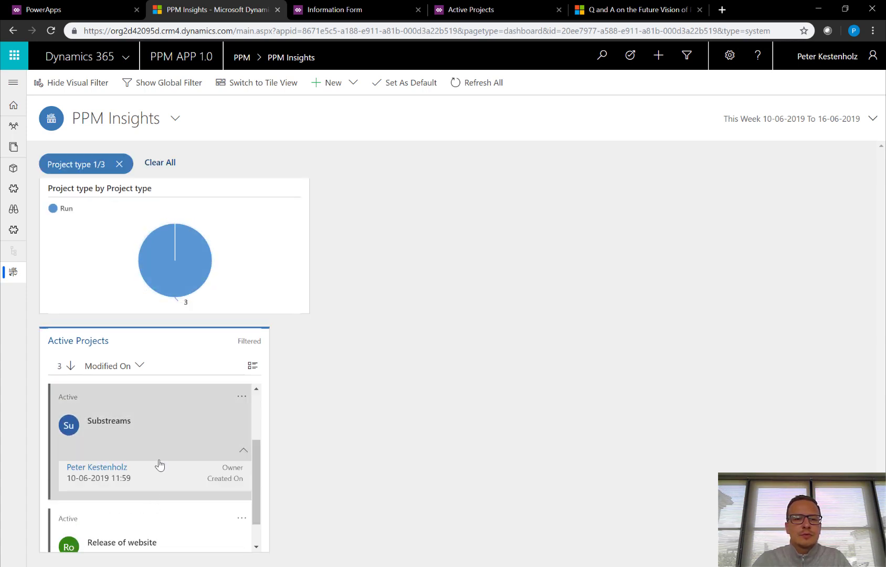
{"action": "left_click", "coordinate": [241, 398]}
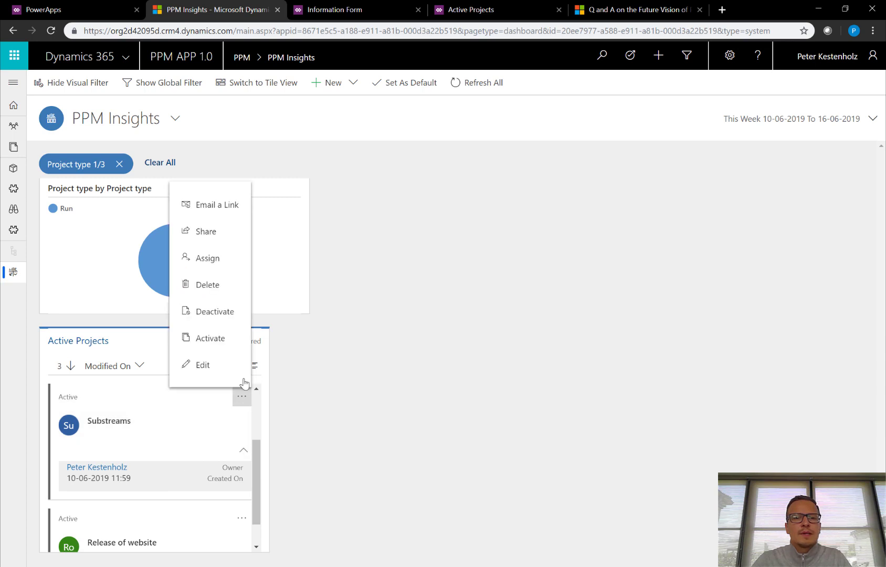
{"action": "left_click", "coordinate": [572, 292]}
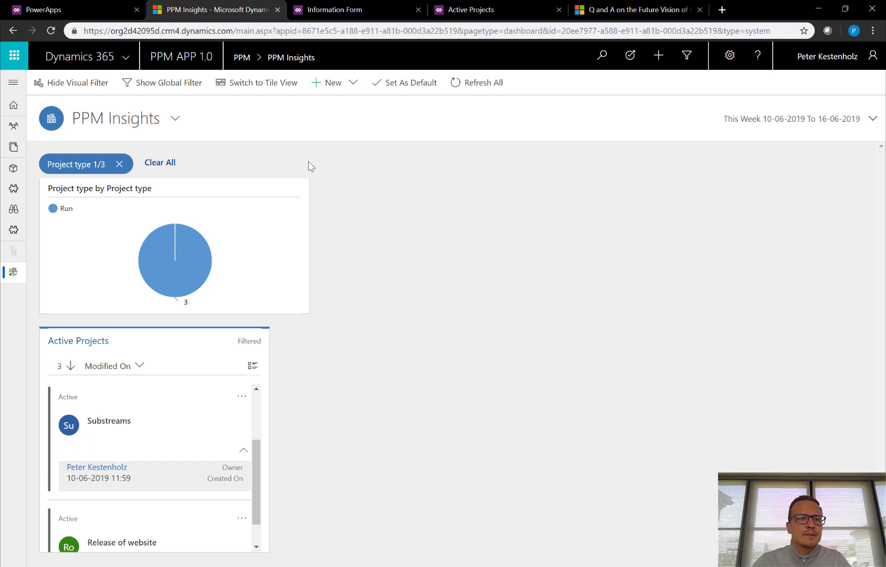
{"action": "left_click", "coordinate": [13, 82]}
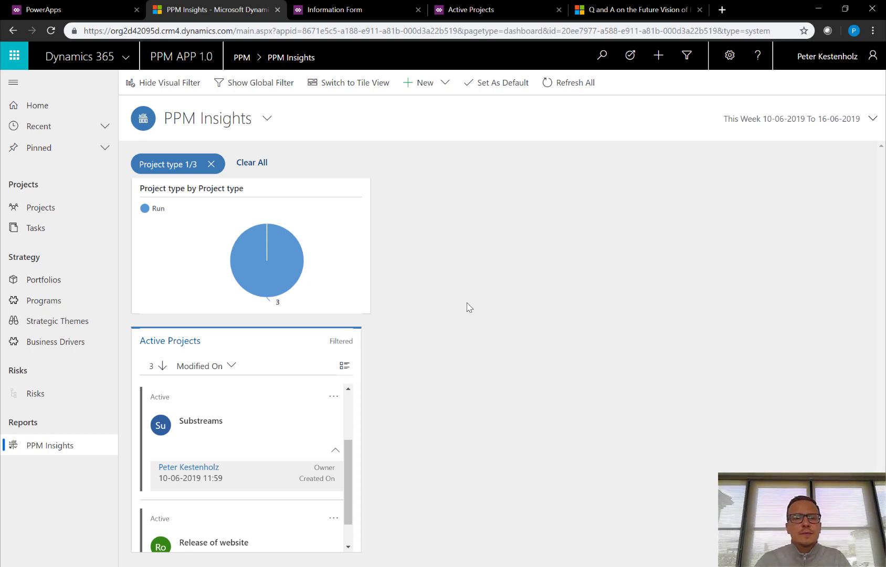
{"action": "left_click", "coordinate": [52, 211]}
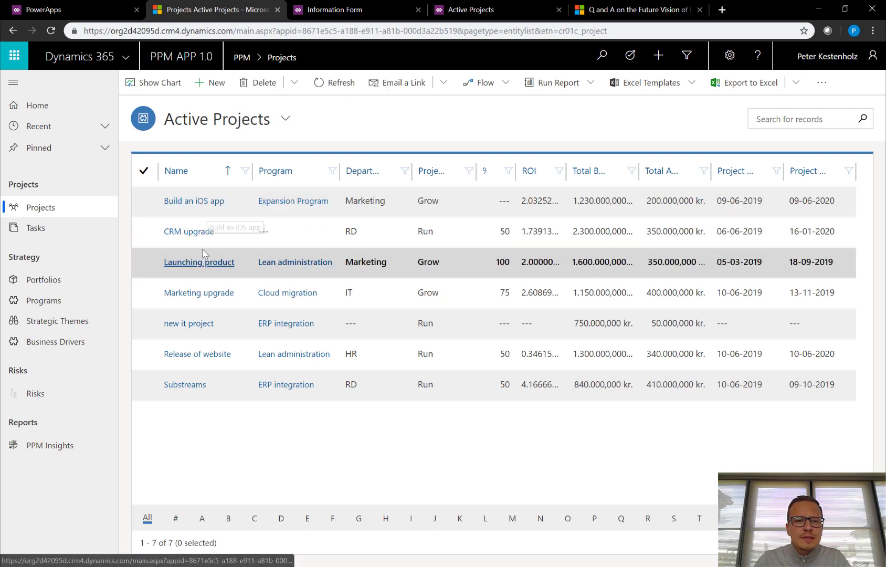
{"action": "left_click", "coordinate": [198, 200]}
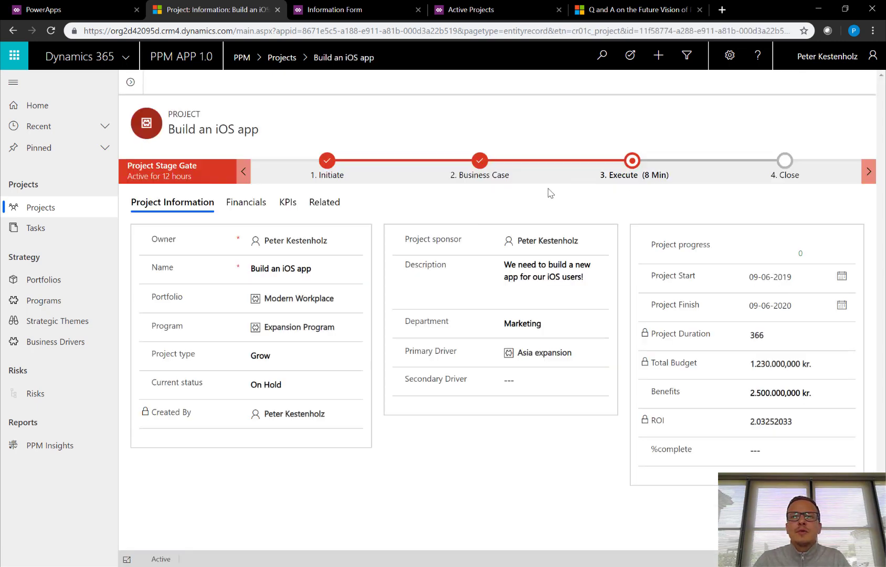
{"action": "left_click", "coordinate": [754, 84]}
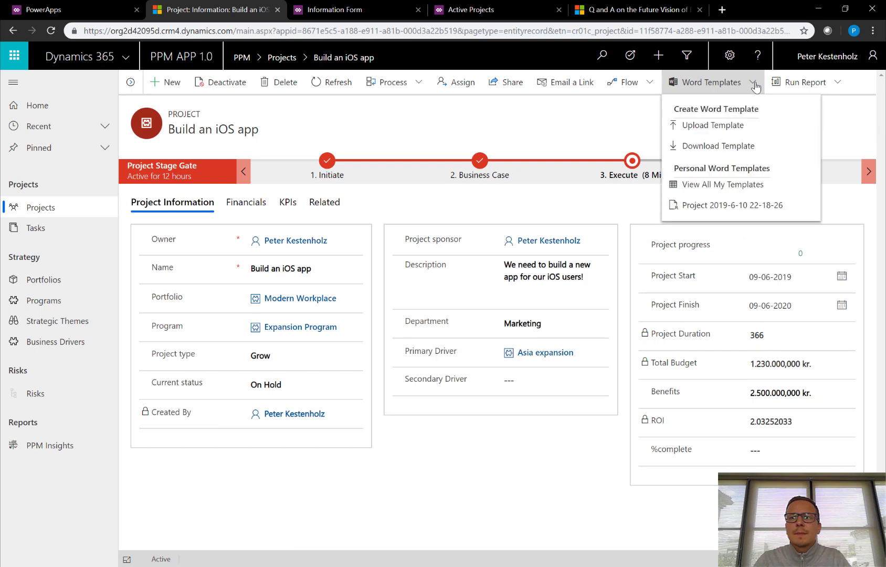
{"action": "left_click", "coordinate": [724, 207]}
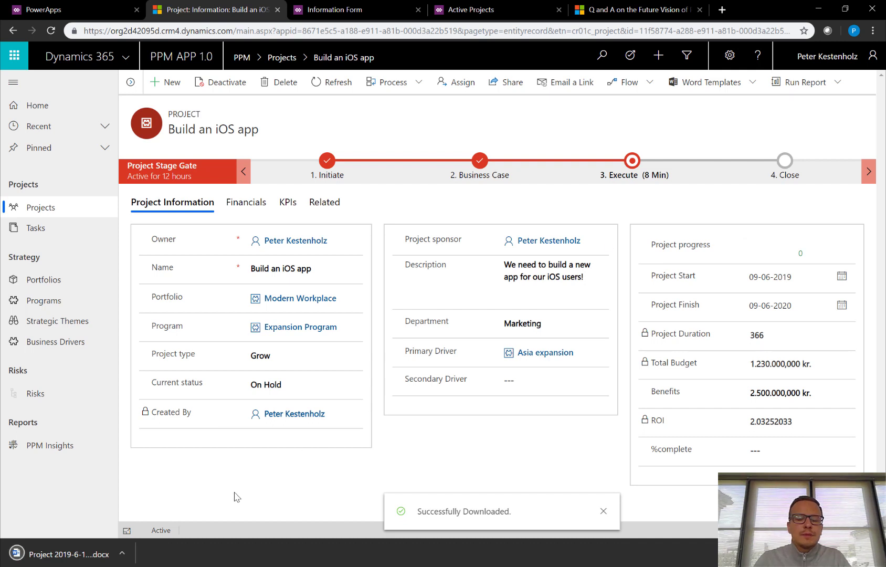
Open the downloaded Build an iOS app status report in Word, review it, and close it.
{"action": "left_click", "coordinate": [57, 554]}
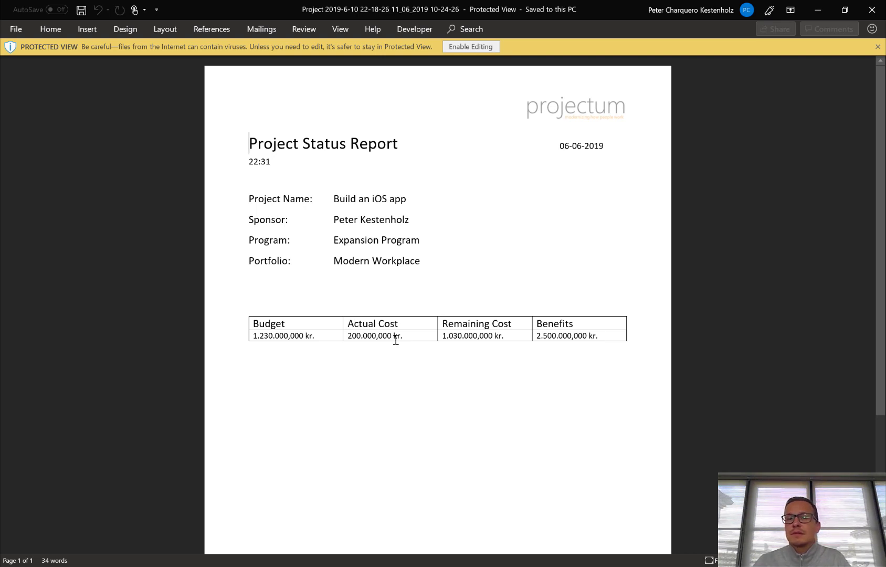
{"action": "left_click", "coordinate": [872, 9]}
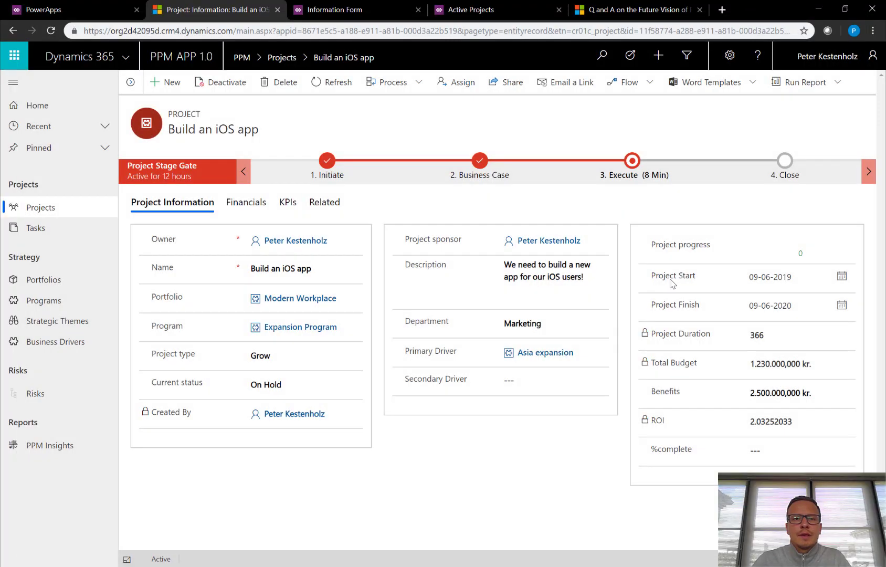
Launch PPM APP 1.0 from the PowerApps Apps list, then edit it in the app designer.
{"action": "left_click", "coordinate": [86, 16]}
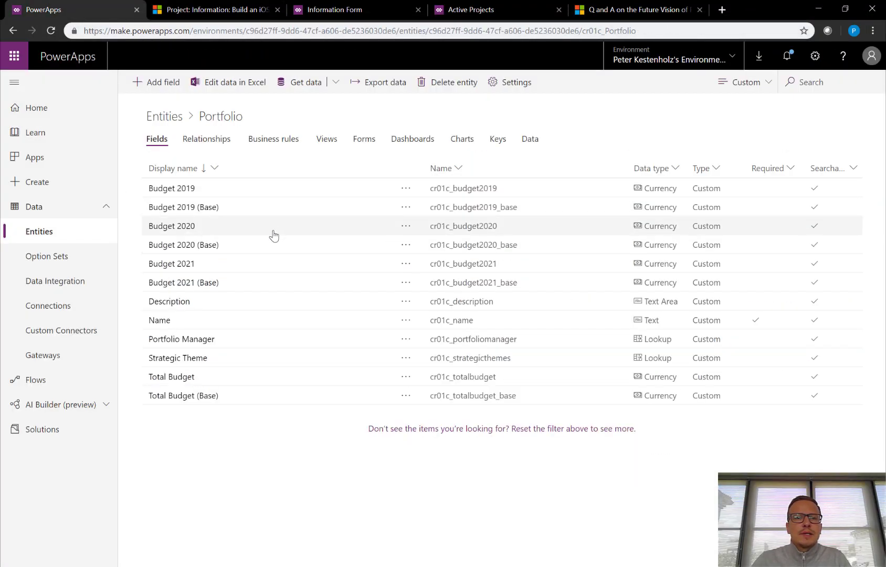
{"action": "left_click", "coordinate": [59, 162]}
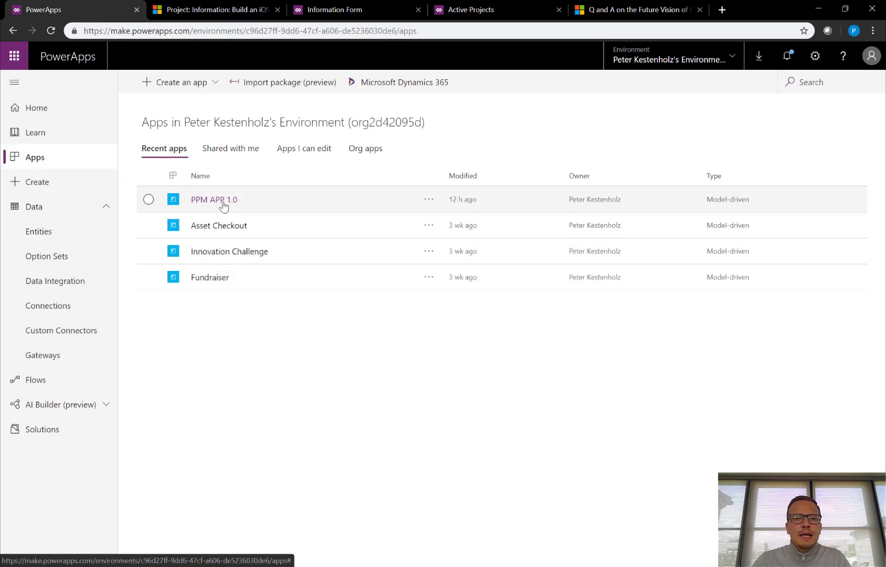
{"action": "left_click", "coordinate": [224, 204]}
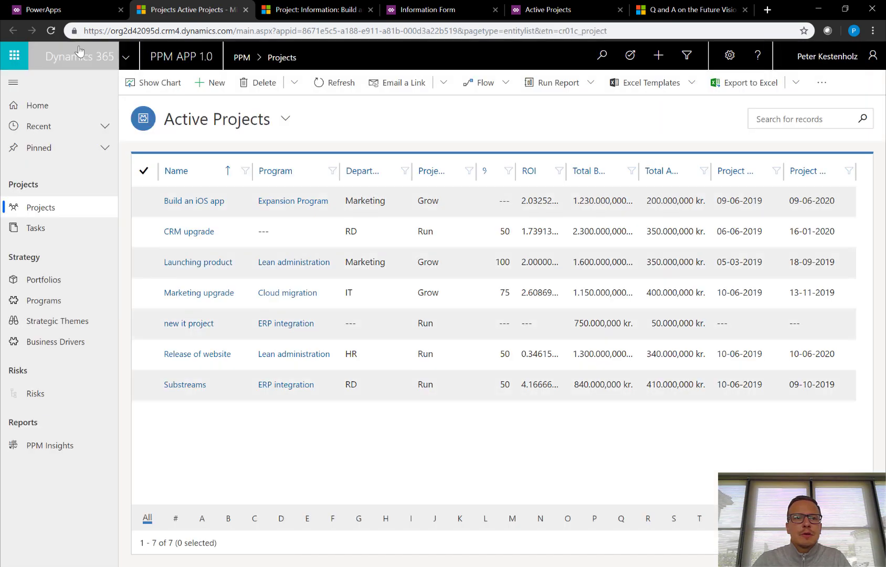
{"action": "left_click", "coordinate": [62, 11]}
{"action": "left_click", "coordinate": [429, 199]}
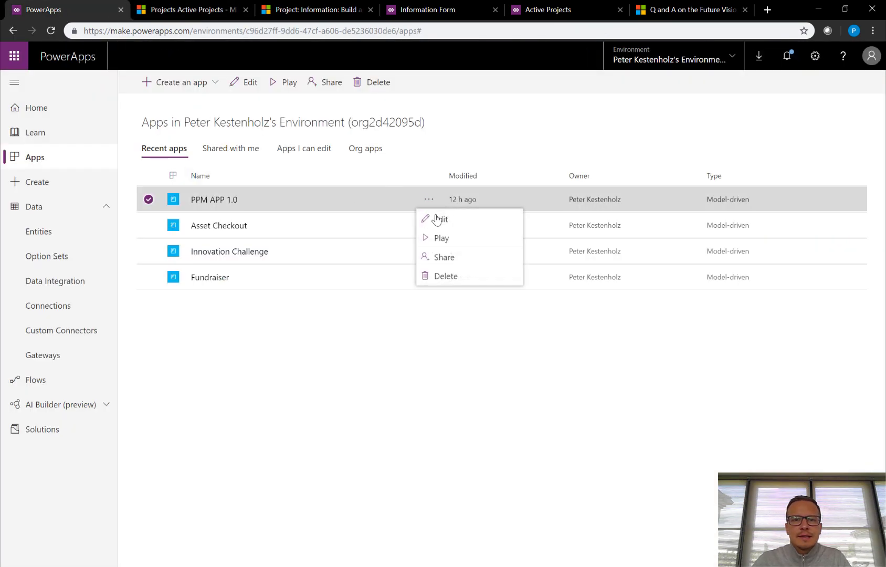
{"action": "left_click", "coordinate": [436, 219]}
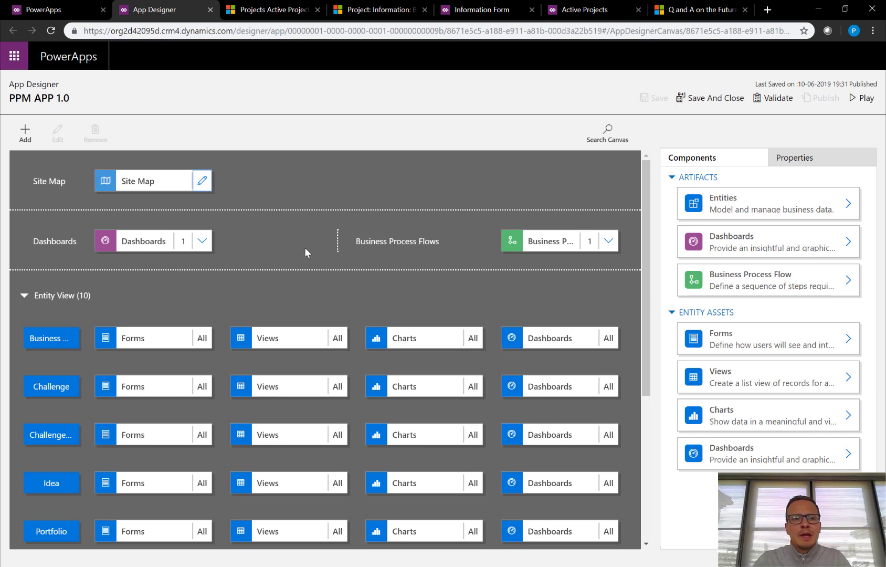
Open the PPM APP 1.0 site map in the sitemap designer.
{"action": "left_click", "coordinate": [202, 182]}
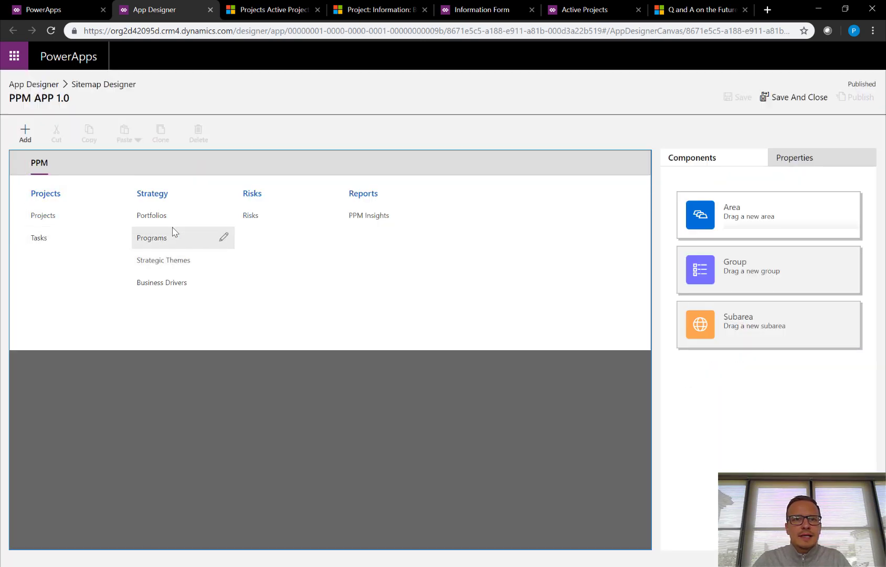
{"action": "left_click", "coordinate": [260, 10]}
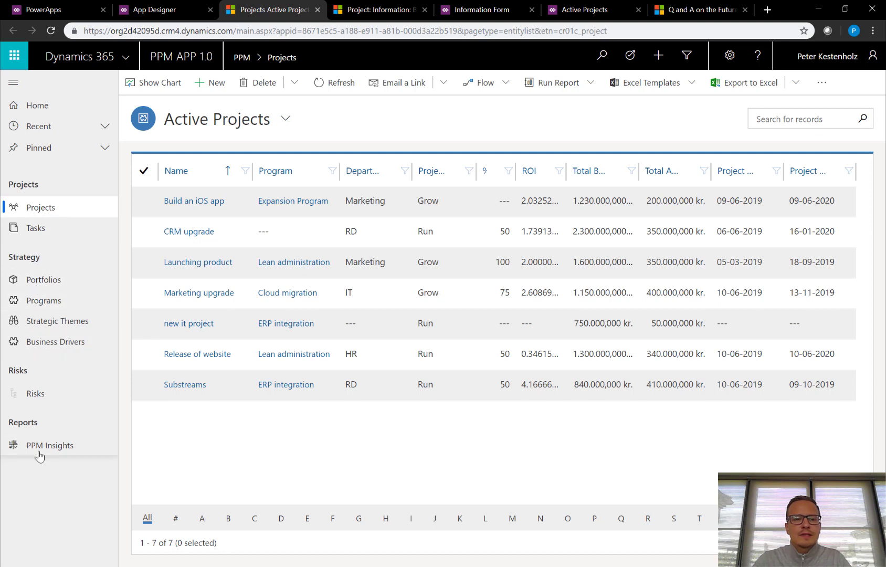
{"action": "left_click", "coordinate": [169, 9]}
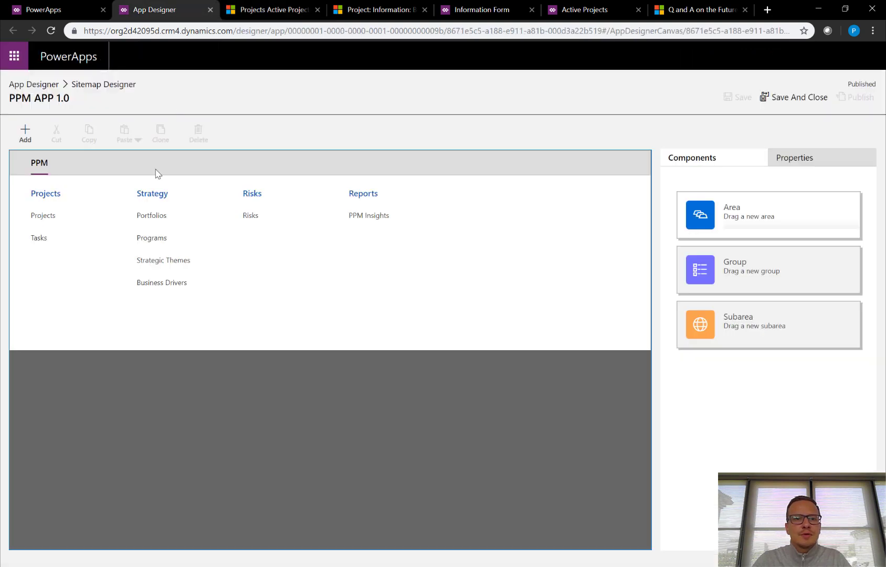
Inspect the Projects, Portfolios and PPM Insights subareas unchanged, then return to the App Designer canvas.
{"action": "left_click", "coordinate": [63, 220]}
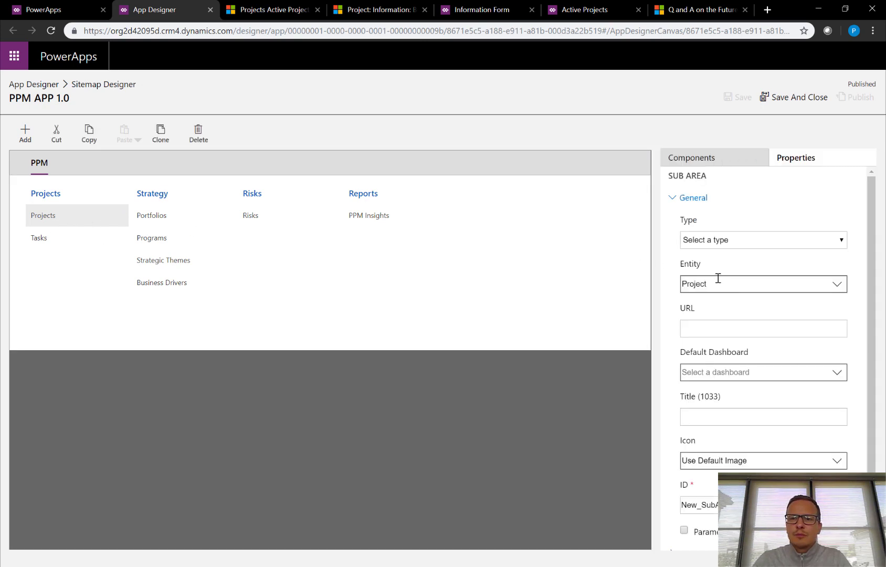
{"action": "left_click_drag", "start_coordinate": [685, 268], "coordinate": [731, 266]}
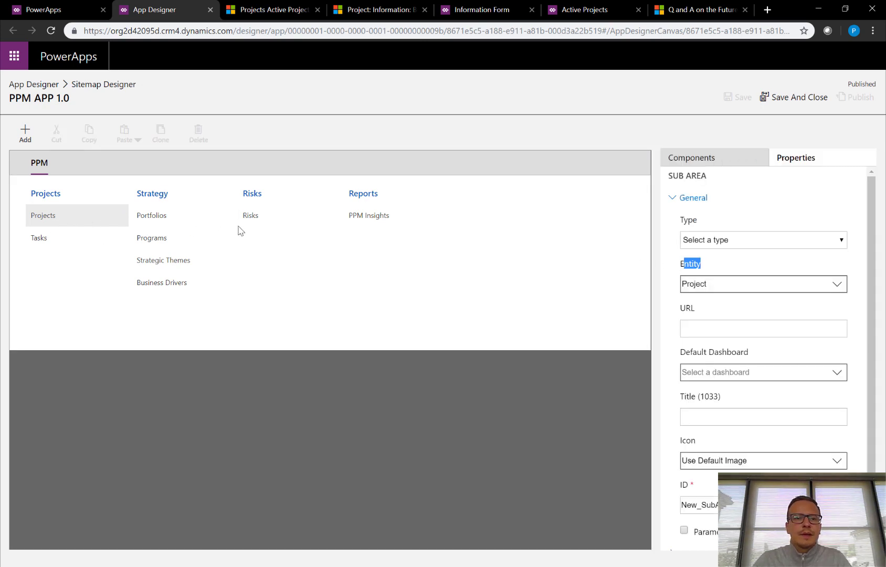
{"action": "left_click", "coordinate": [162, 221]}
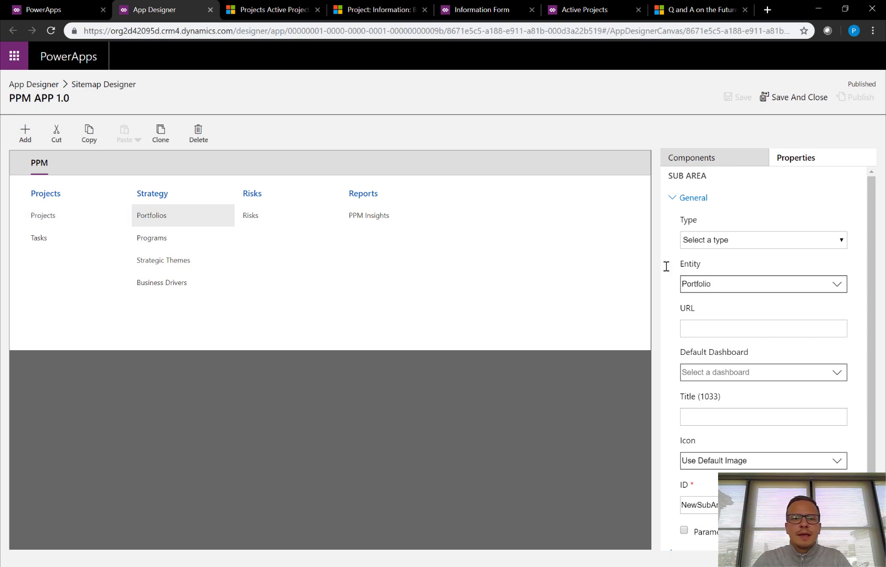
{"action": "left_click", "coordinate": [371, 225]}
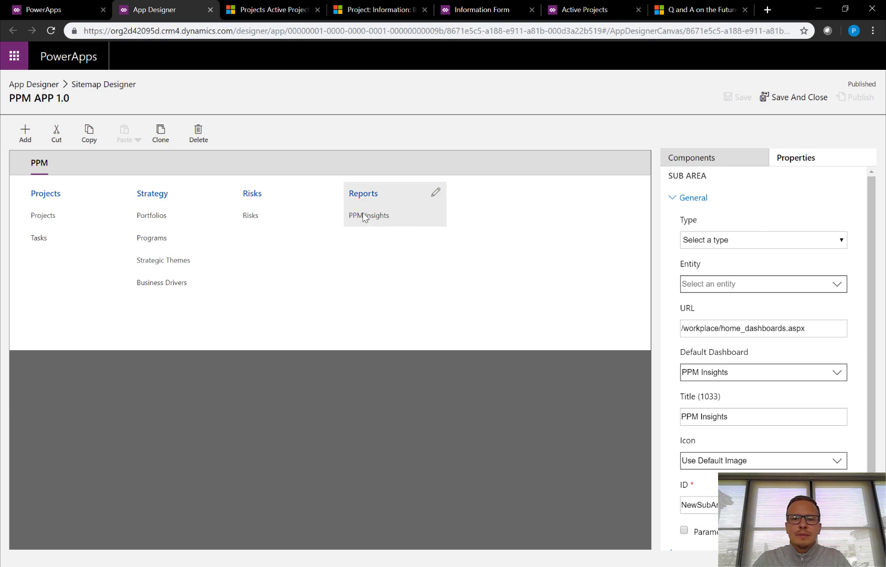
{"action": "left_click", "coordinate": [843, 242]}
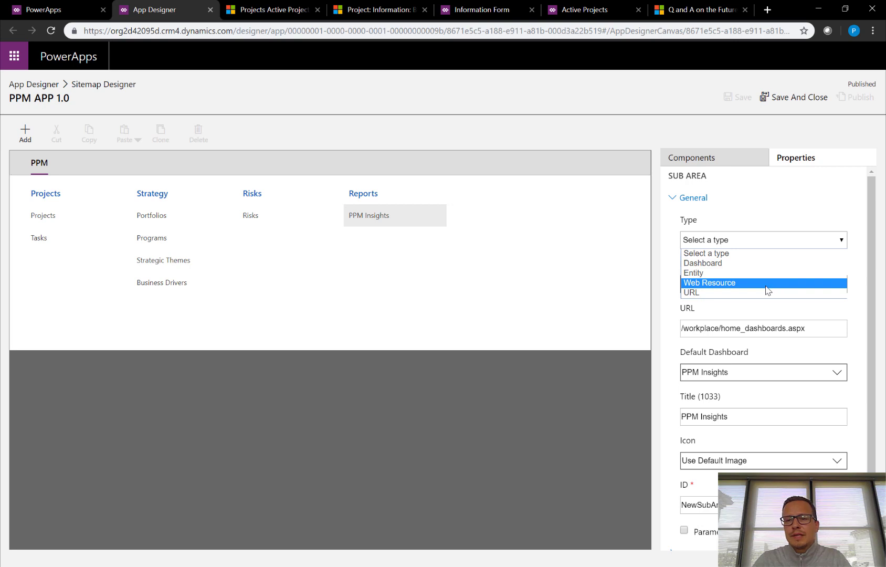
{"action": "left_click", "coordinate": [500, 402]}
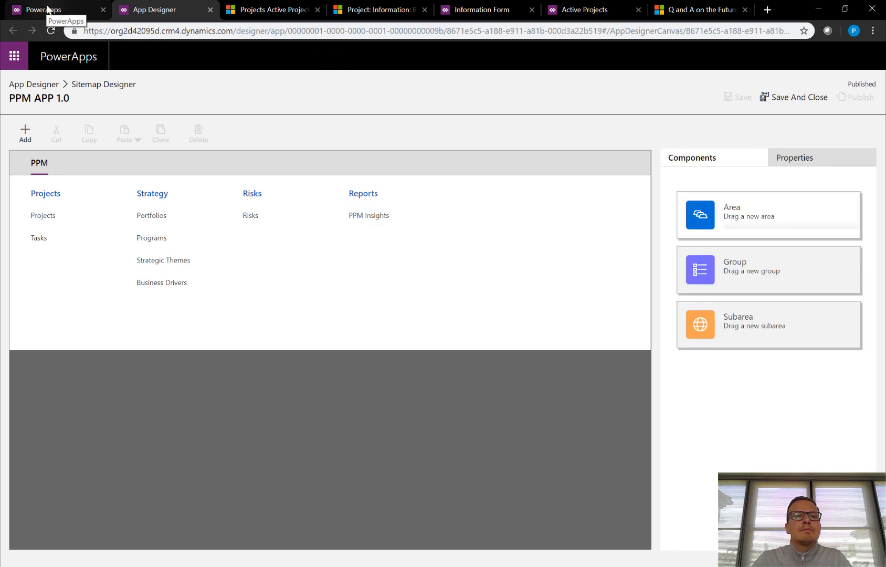
{"action": "left_click", "coordinate": [33, 84]}
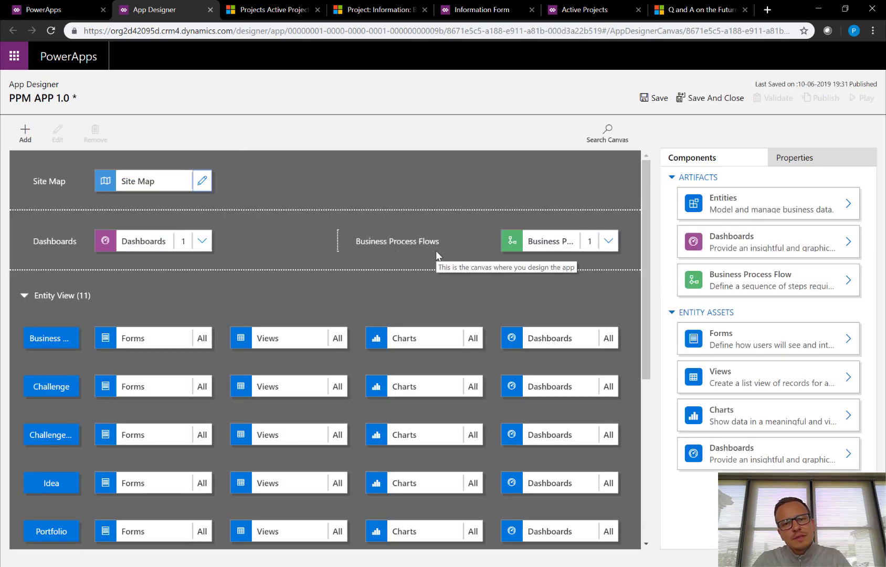
From the Business Process Flows tile, edit Project Stage Gate in the process designer.
{"action": "left_click_drag", "start_coordinate": [379, 240], "coordinate": [466, 241]}
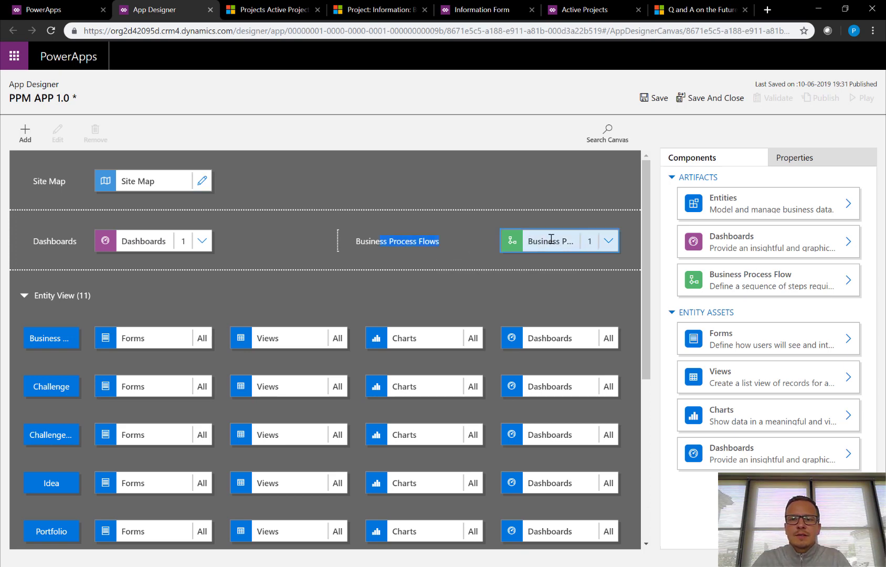
{"action": "left_click", "coordinate": [608, 243]}
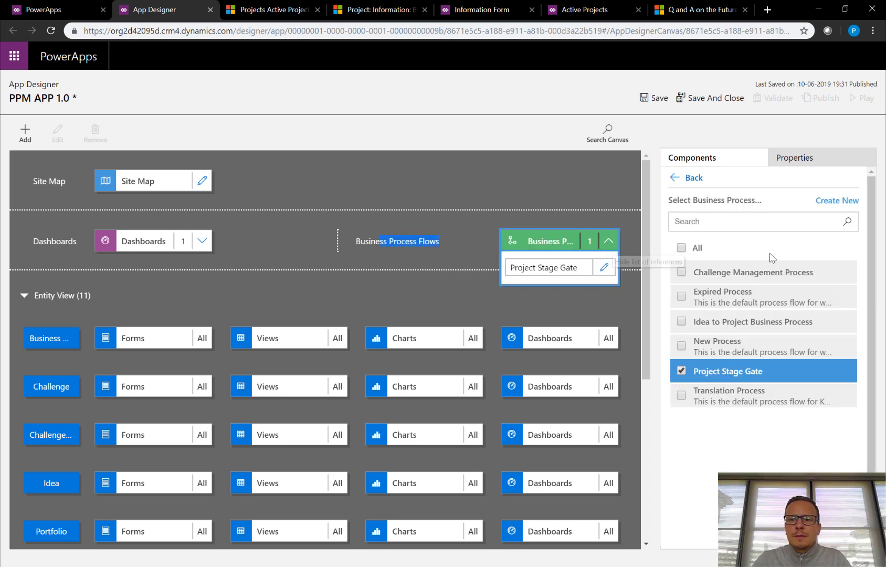
{"action": "left_click", "coordinate": [847, 371]}
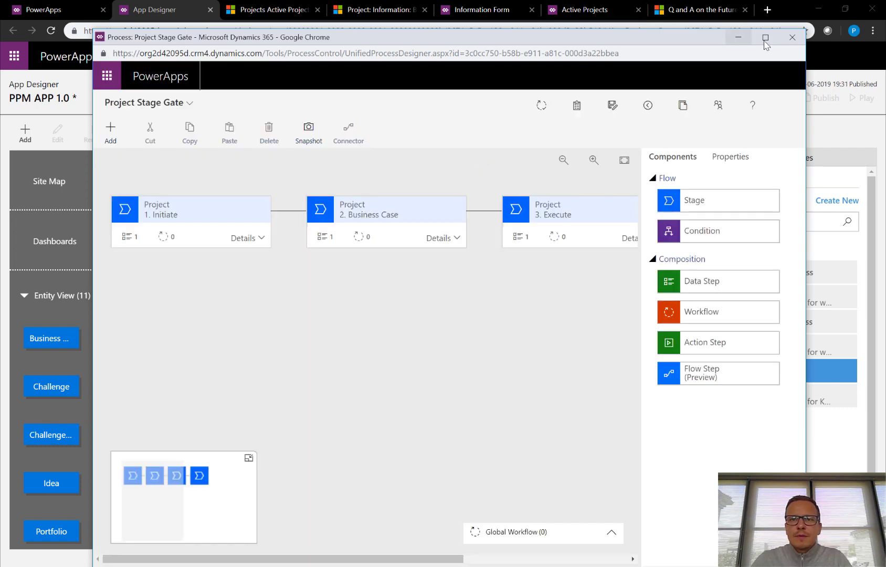
Bring the Project Stage Gate process window forward and maximize it.
{"action": "left_click", "coordinate": [358, 11]}
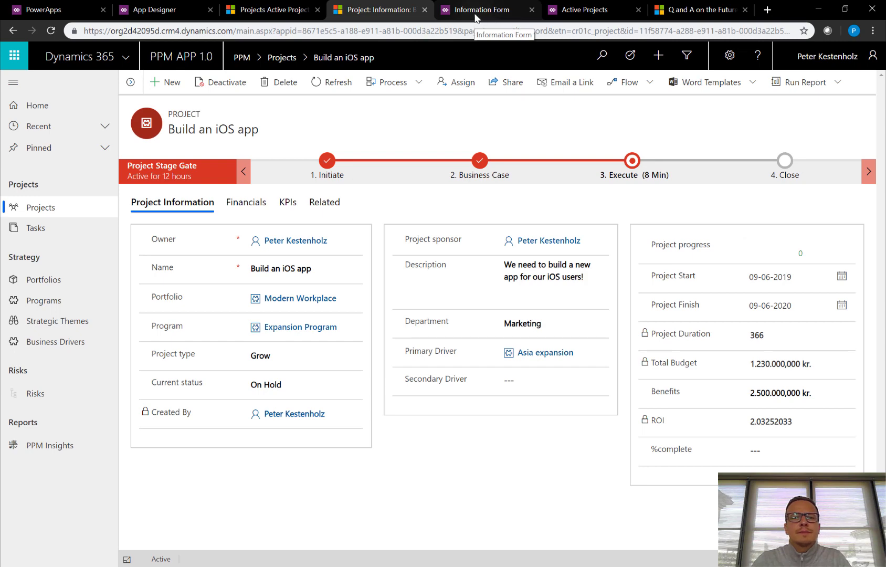
{"action": "left_click", "coordinate": [168, 10]}
{"action": "left_click", "coordinate": [260, 10]}
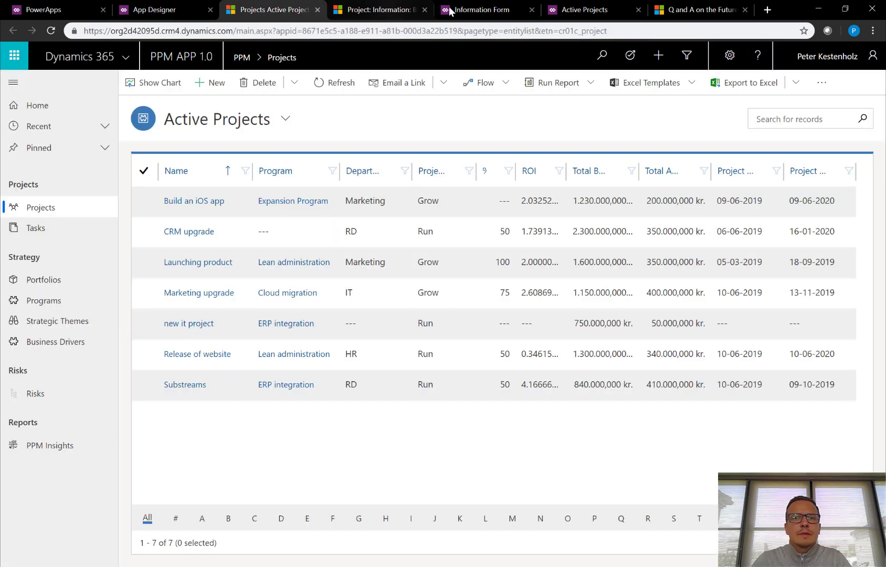
{"action": "left_click", "coordinate": [450, 10]}
{"action": "left_click", "coordinate": [168, 9]}
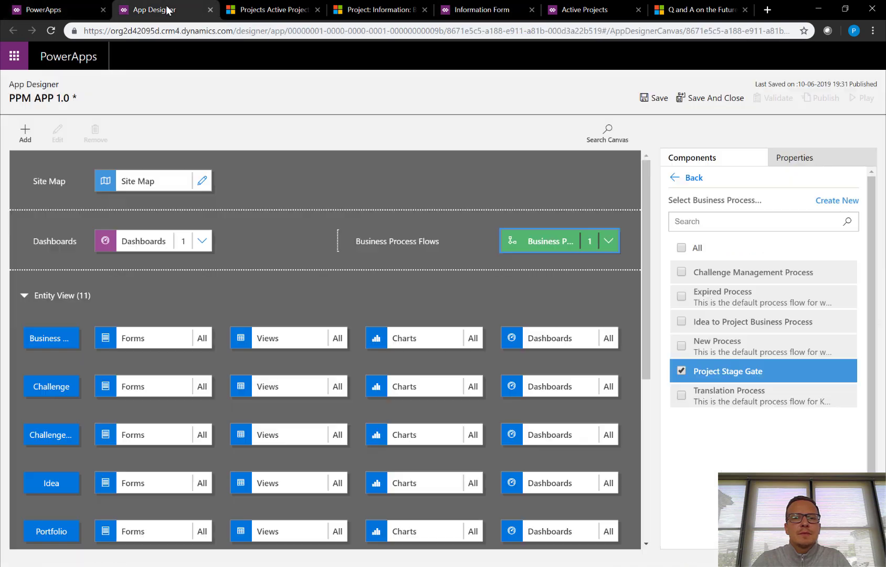
{"action": "left_click", "coordinate": [594, 517]}
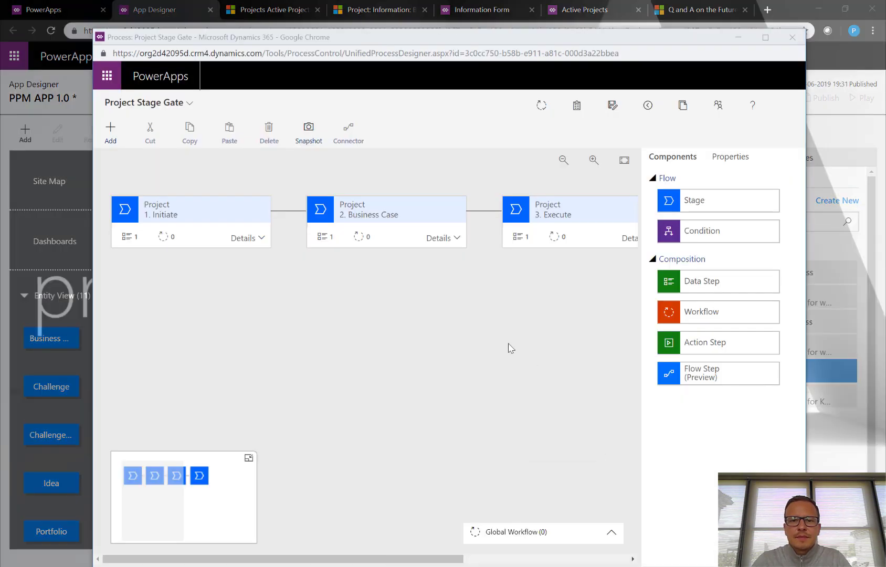
{"action": "left_click", "coordinate": [759, 38]}
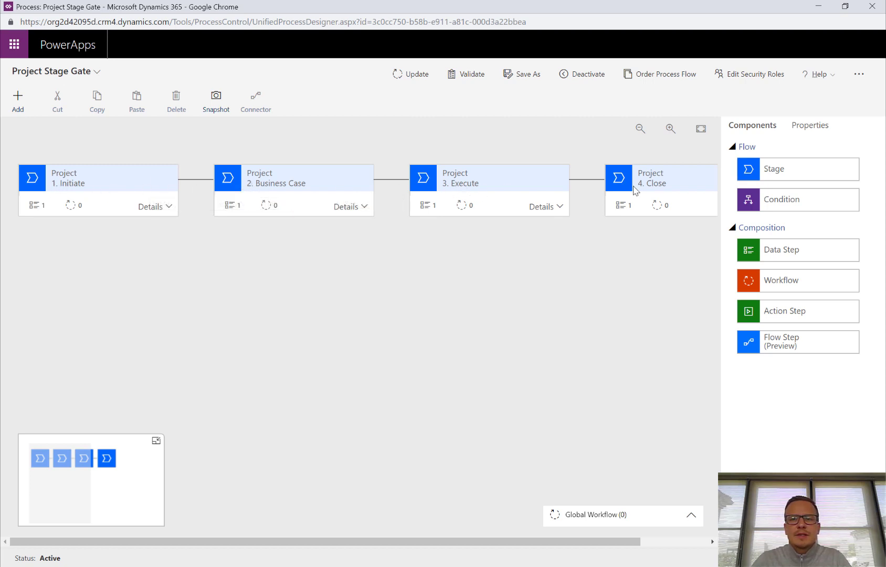
Inspect the 1. Initiate stage's Sponsorship data step without adding anything, then close the designer.
{"action": "left_click_drag", "start_coordinate": [536, 541], "coordinate": [320, 541]}
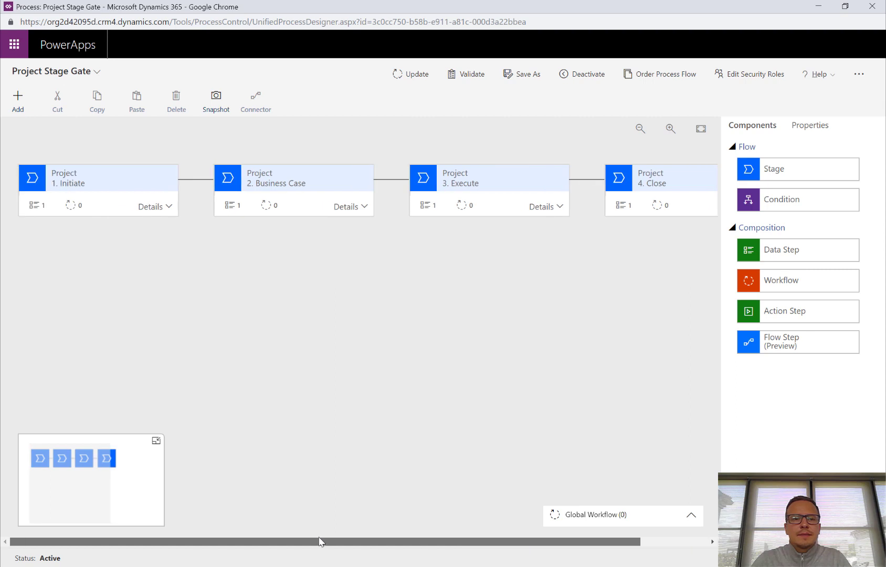
{"action": "left_click", "coordinate": [172, 206]}
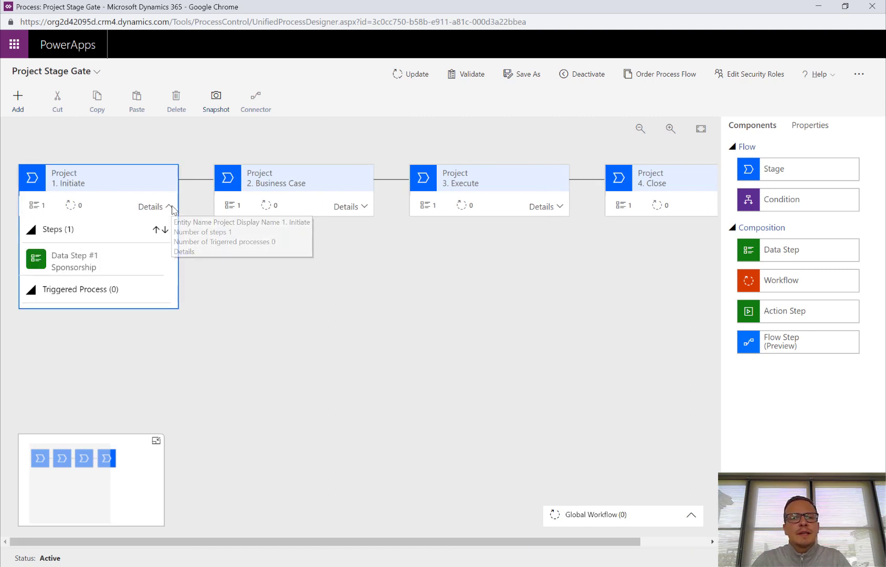
{"action": "left_click", "coordinate": [76, 262]}
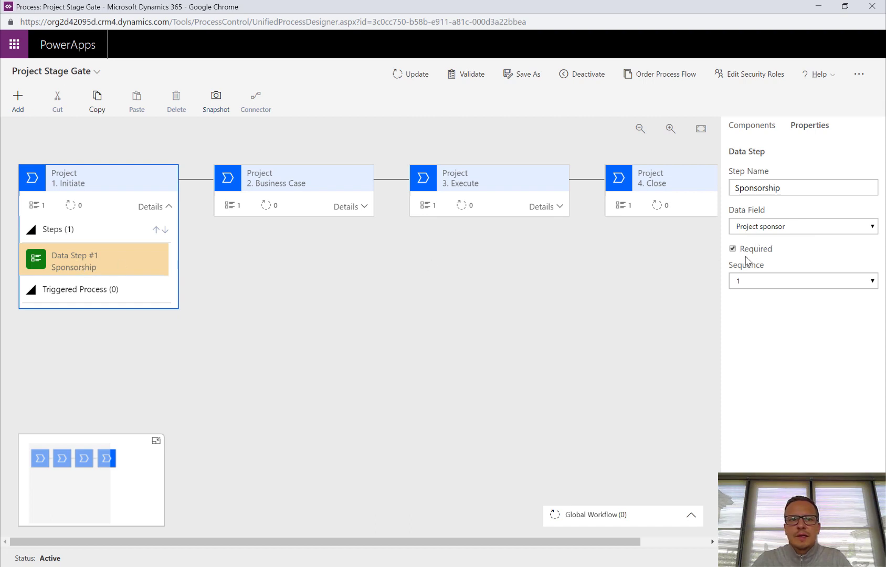
{"action": "left_click", "coordinate": [17, 105]}
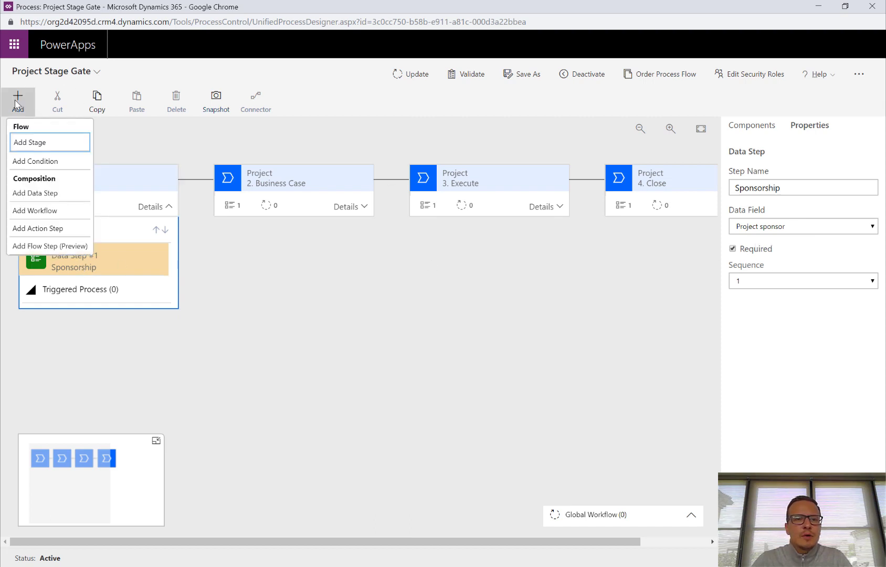
{"action": "left_click", "coordinate": [251, 313]}
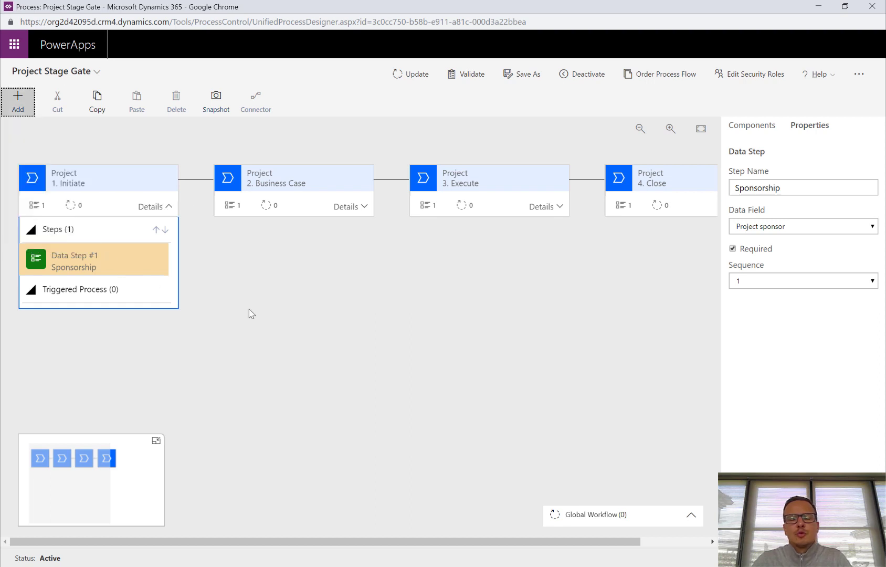
{"action": "left_click", "coordinate": [18, 100]}
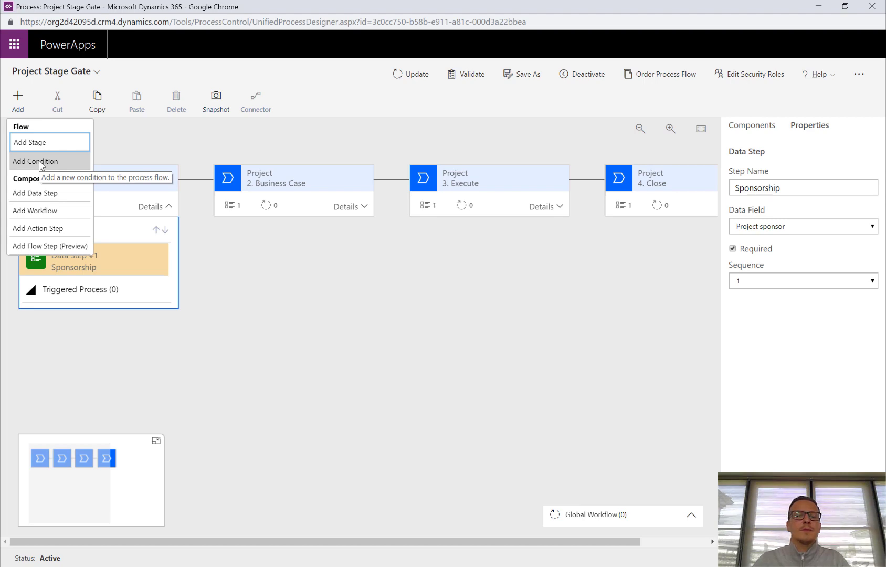
{"action": "key", "text": "Escape"}
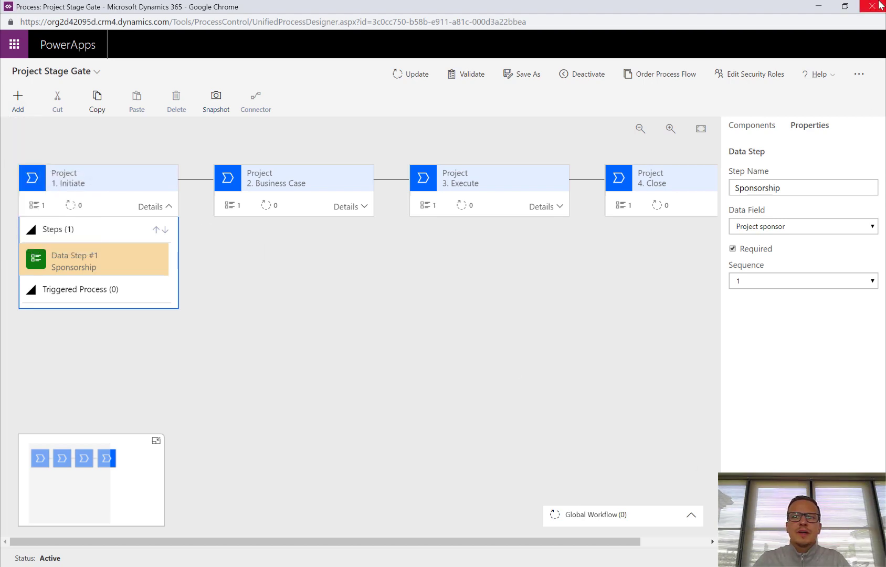
{"action": "left_click", "coordinate": [872, 6]}
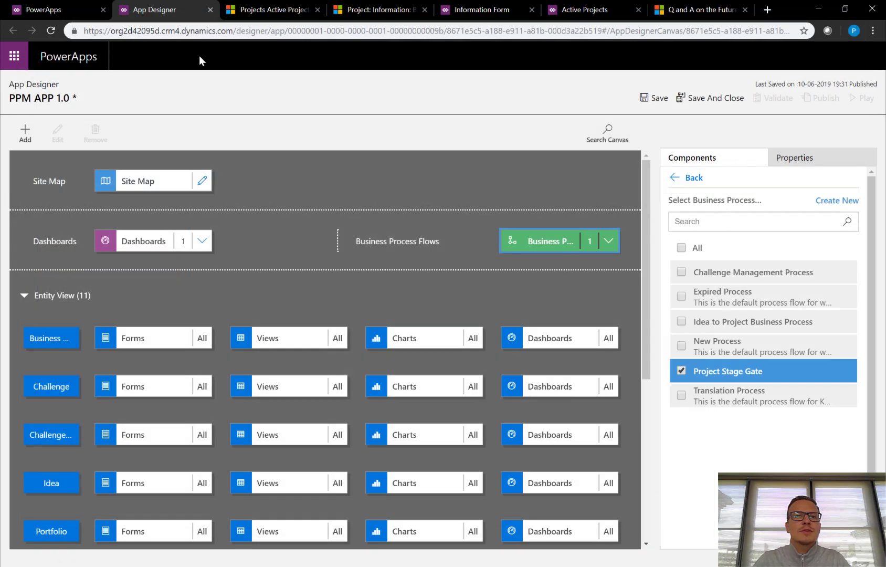
Open Build an iOS app and view Switch Process, keeping it on Project Stage Gate.
{"action": "left_click", "coordinate": [302, 9]}
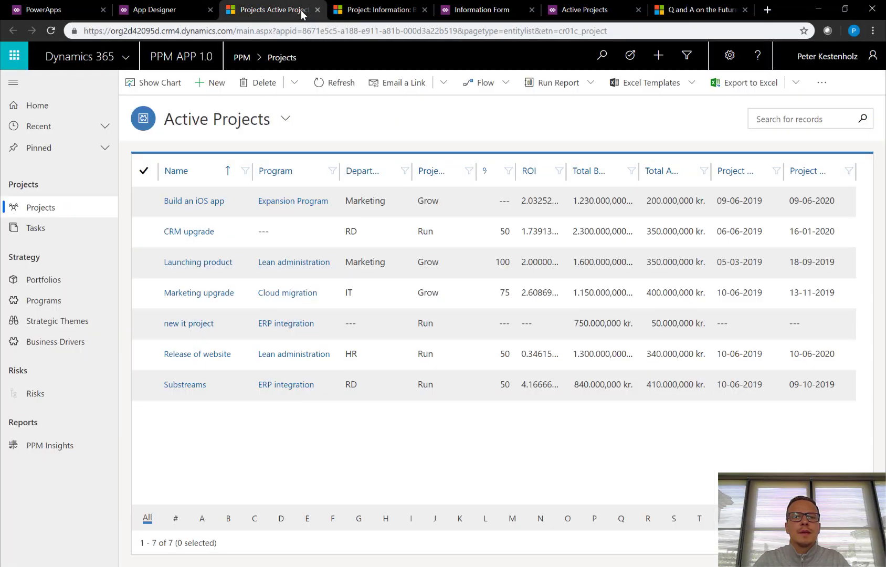
{"action": "left_click", "coordinate": [200, 204]}
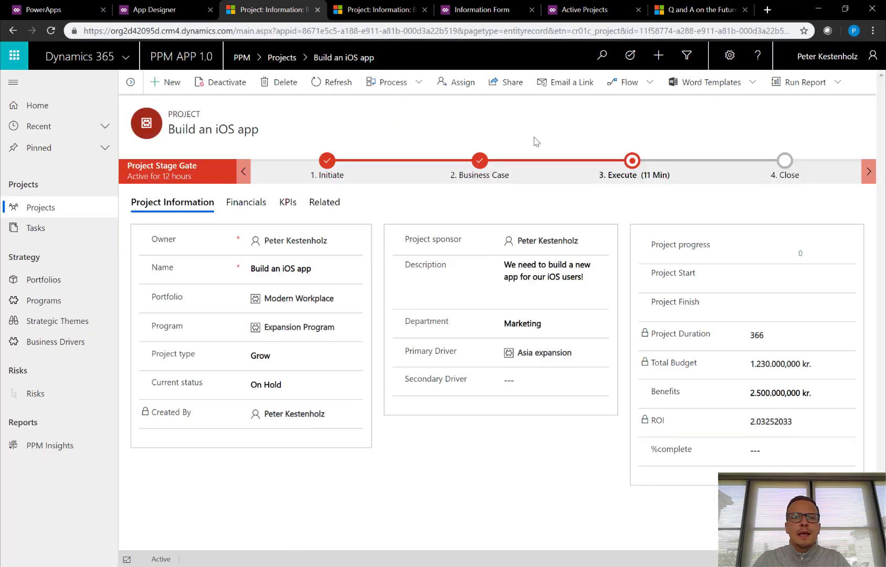
{"action": "left_click", "coordinate": [419, 85]}
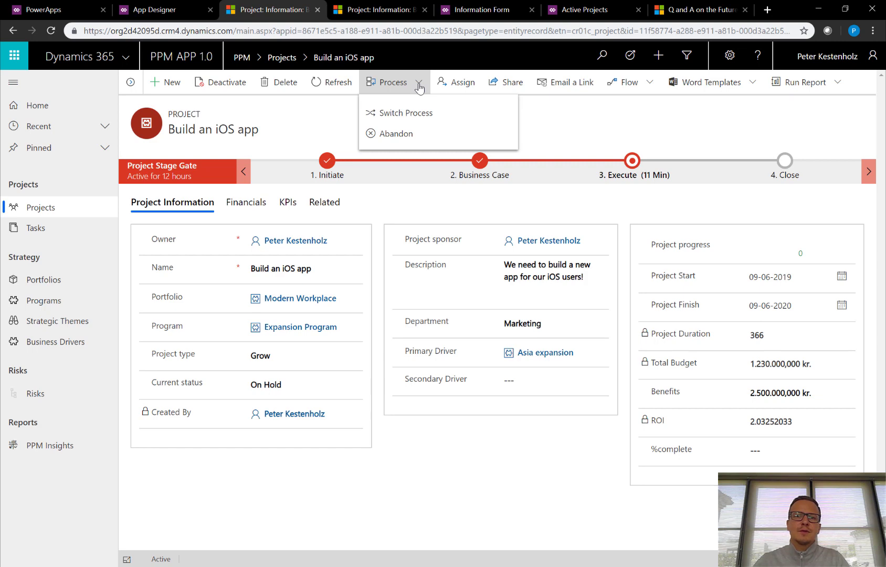
{"action": "left_click", "coordinate": [406, 115]}
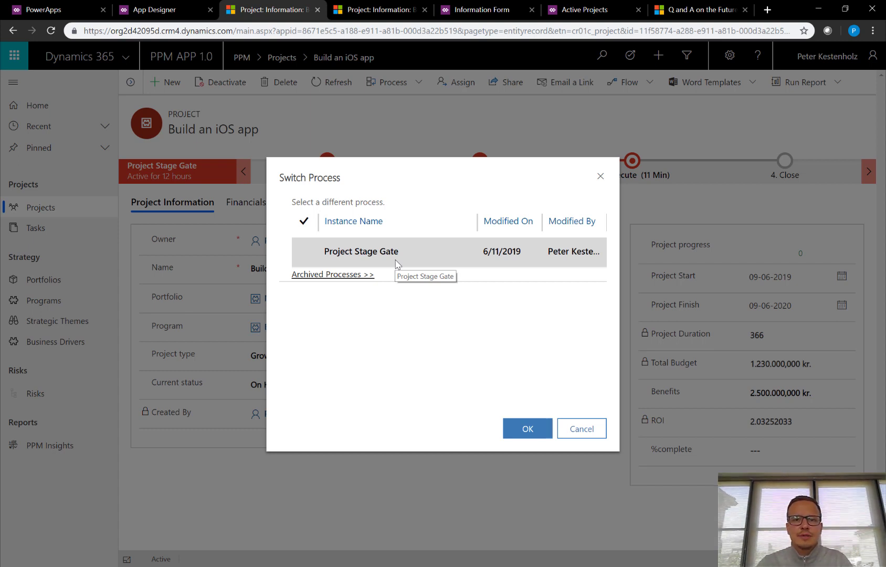
{"action": "left_click", "coordinate": [581, 428]}
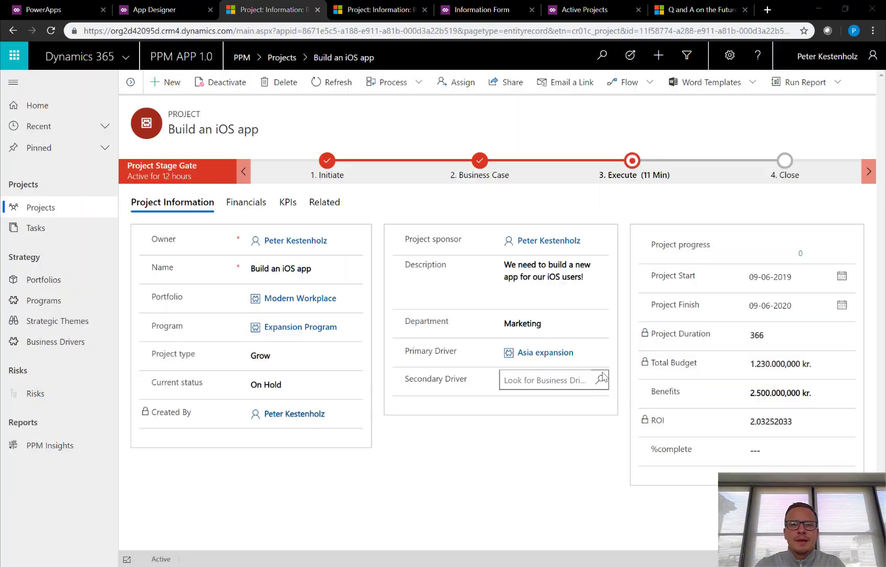